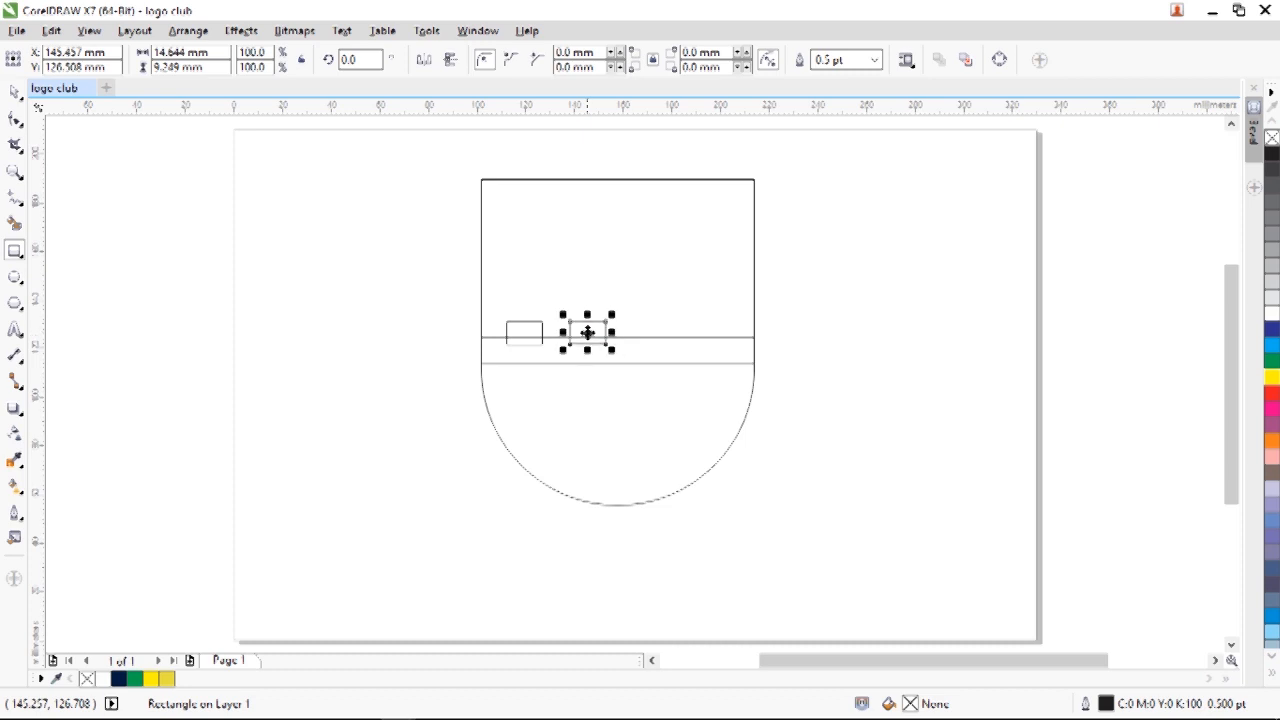
# Duplicate the small rectangle twice to form a row of four along the band, and nudge the last copy left.
pyautogui.hotkey('ctrl', 'd')
pyautogui.hotkey('ctrl', 'd')
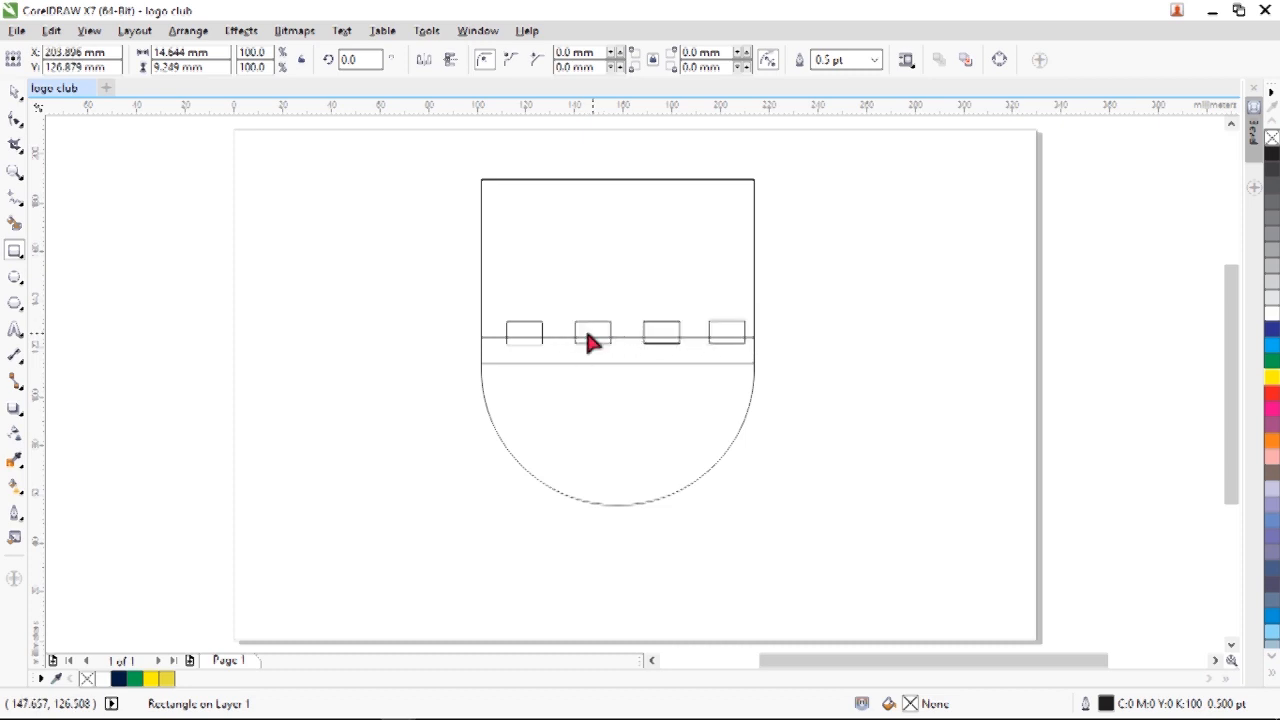
pyautogui.press('Left')
pyautogui.press('Left')
pyautogui.press('Left')
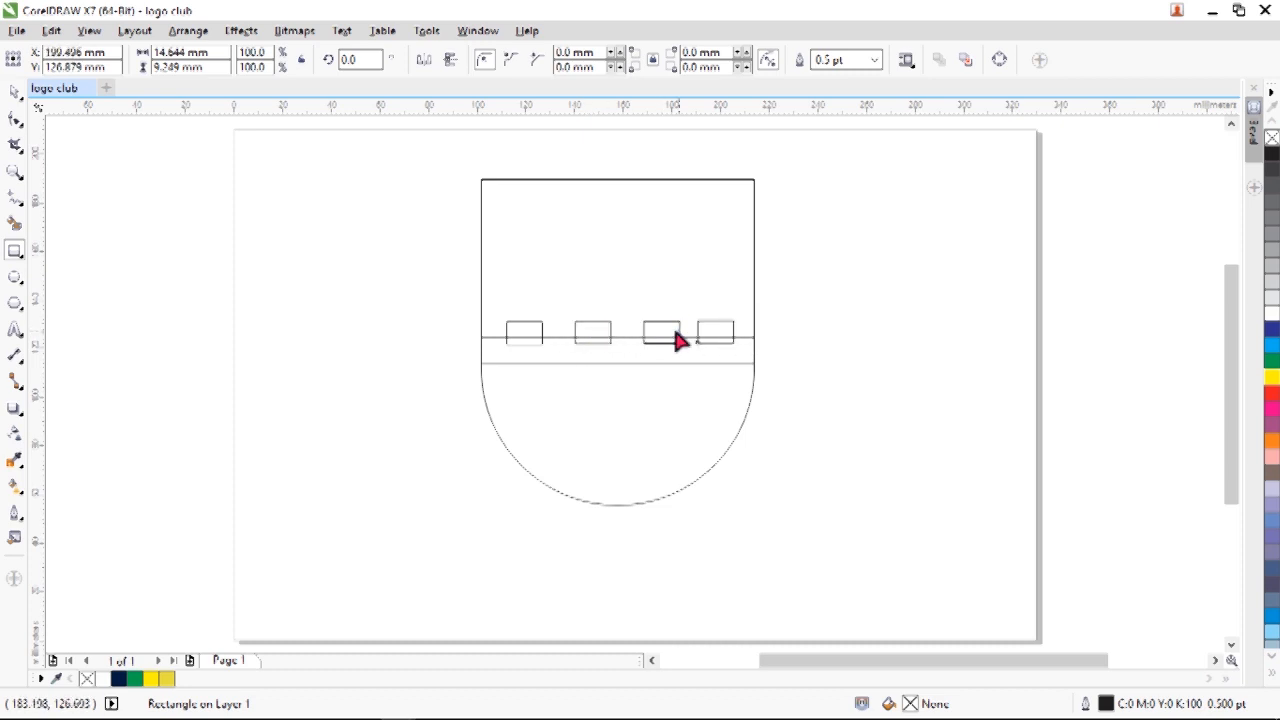
# Nudge the third and second small rectangles left to even out the spacing of the row.
pyautogui.click(677, 331)
pyautogui.press('Left')
pyautogui.press('Left')
pyautogui.press('Left')
pyautogui.press('Left')
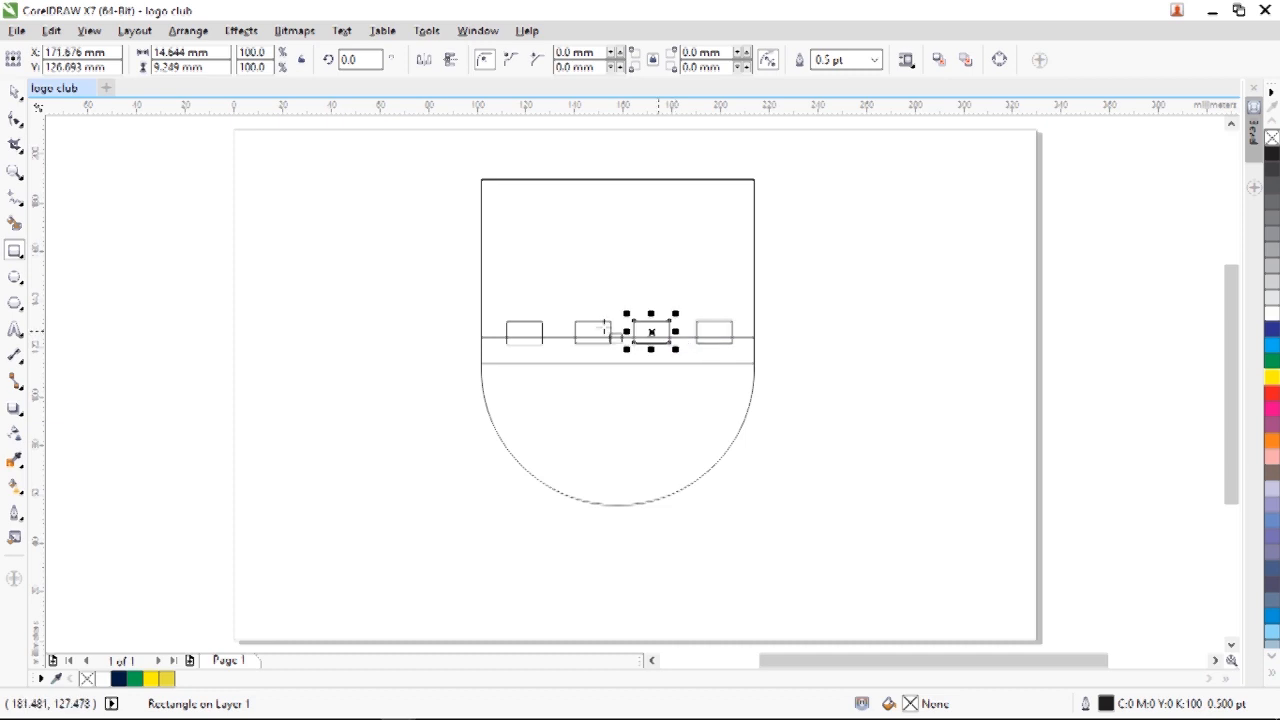
pyautogui.click(608, 330)
pyautogui.press('Left')
pyautogui.press('Left')
# Weld the four small rectangles and the horizontal band into one battlement shape.
pyautogui.click(15, 93)
pyautogui.moveTo(415, 275); pyautogui.dragTo(922, 400)
pyautogui.click(524, 58)
pyautogui.click(450, 387)
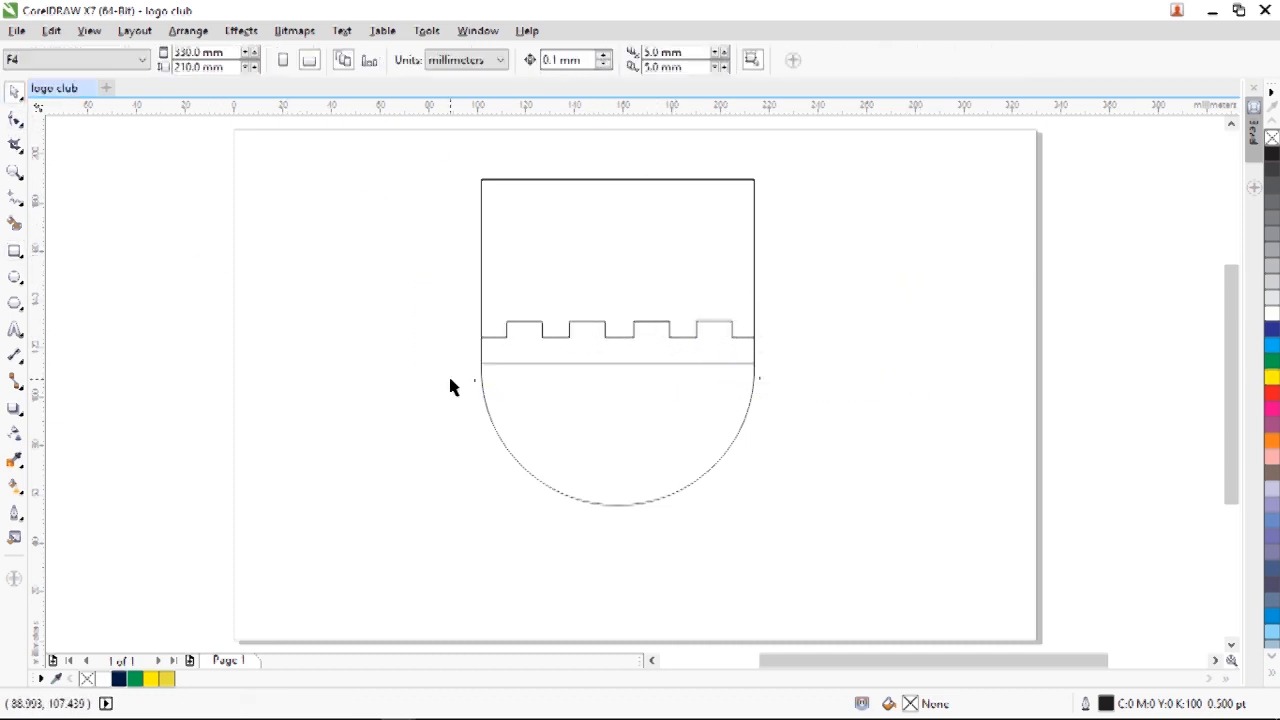
# Give the battlement shape a dark navy fill and outline (C100 M87 Y31 K56).
pyautogui.click(676, 358)
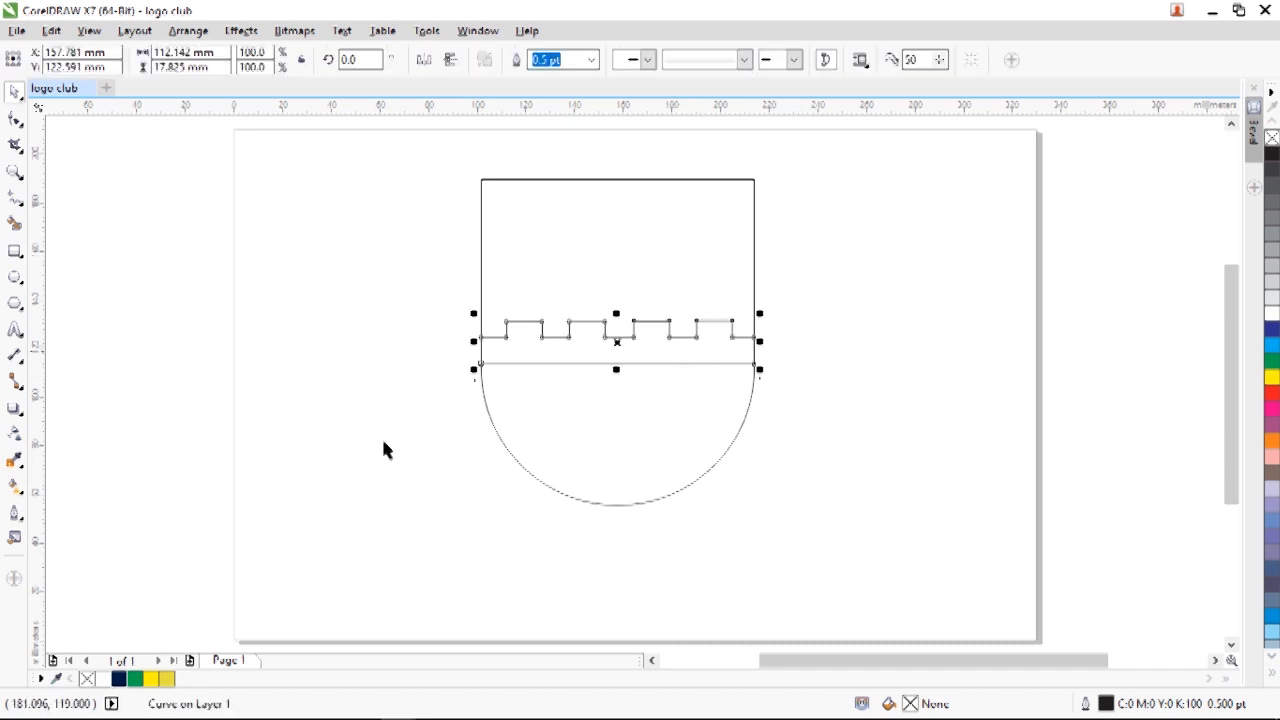
pyautogui.click(118, 679)
pyautogui.click(117, 680)
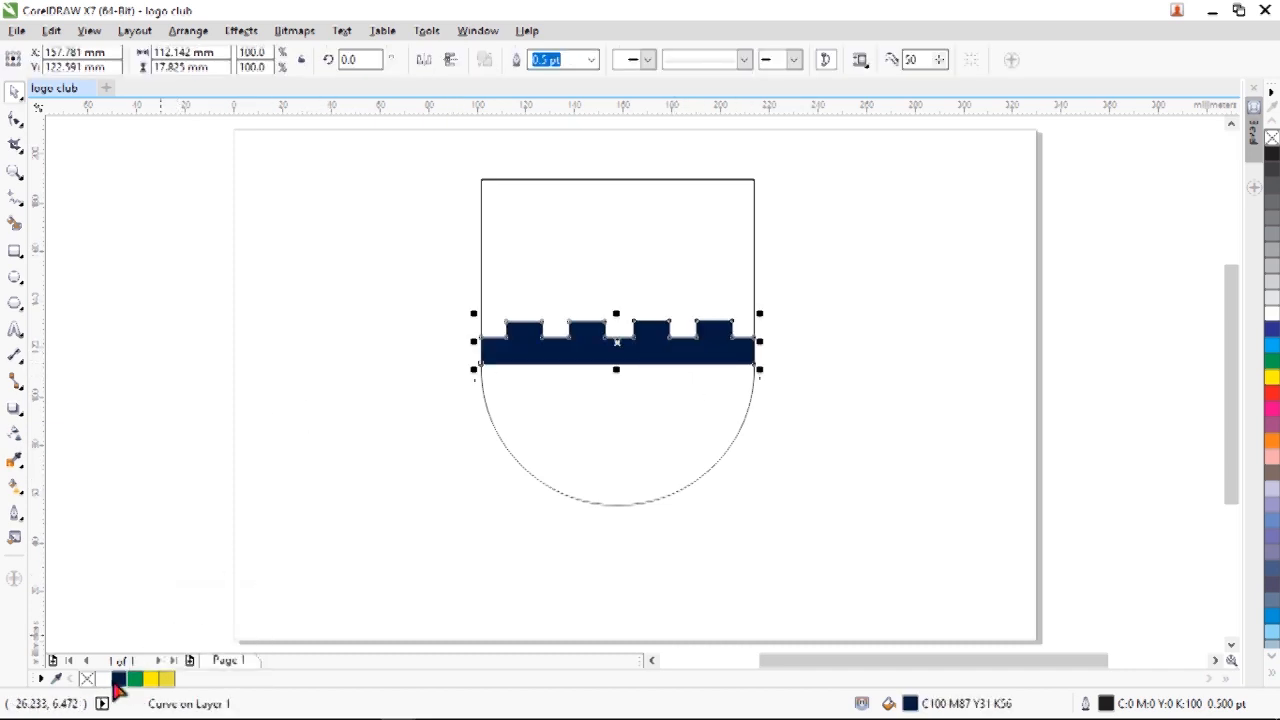
# Draw a rectangle about 112 by 31 mm over the battlement across the shield's width and round its corners about 2.3 mm.
pyautogui.click(15, 251)
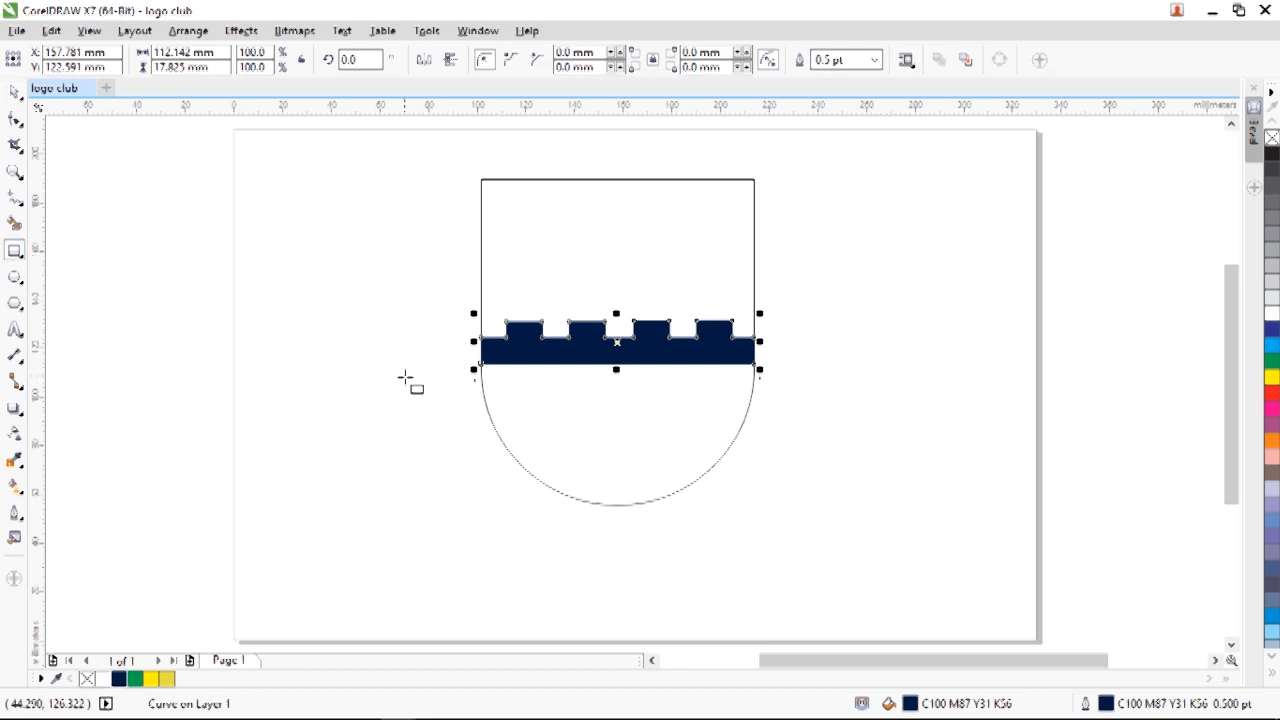
pyautogui.moveTo(481, 364); pyautogui.dragTo(755, 288)
pyautogui.press('F10')
pyautogui.moveTo(481, 288); pyautogui.dragTo(512, 289)
# Add perspective to the rounded rectangle, moving its upper corners inward and its lower edge up to form a trapezoid.
pyautogui.click(241, 31)
pyautogui.press('Escape')
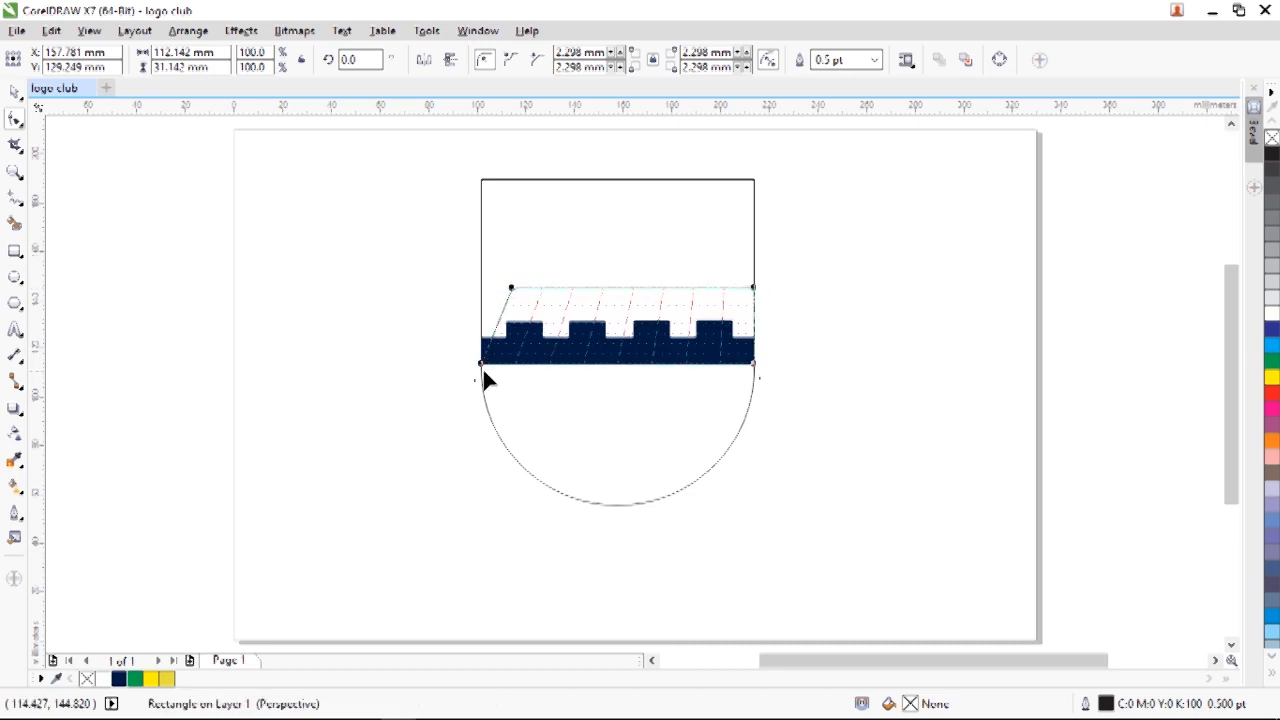
pyautogui.moveTo(481, 362); pyautogui.dragTo(482, 341)
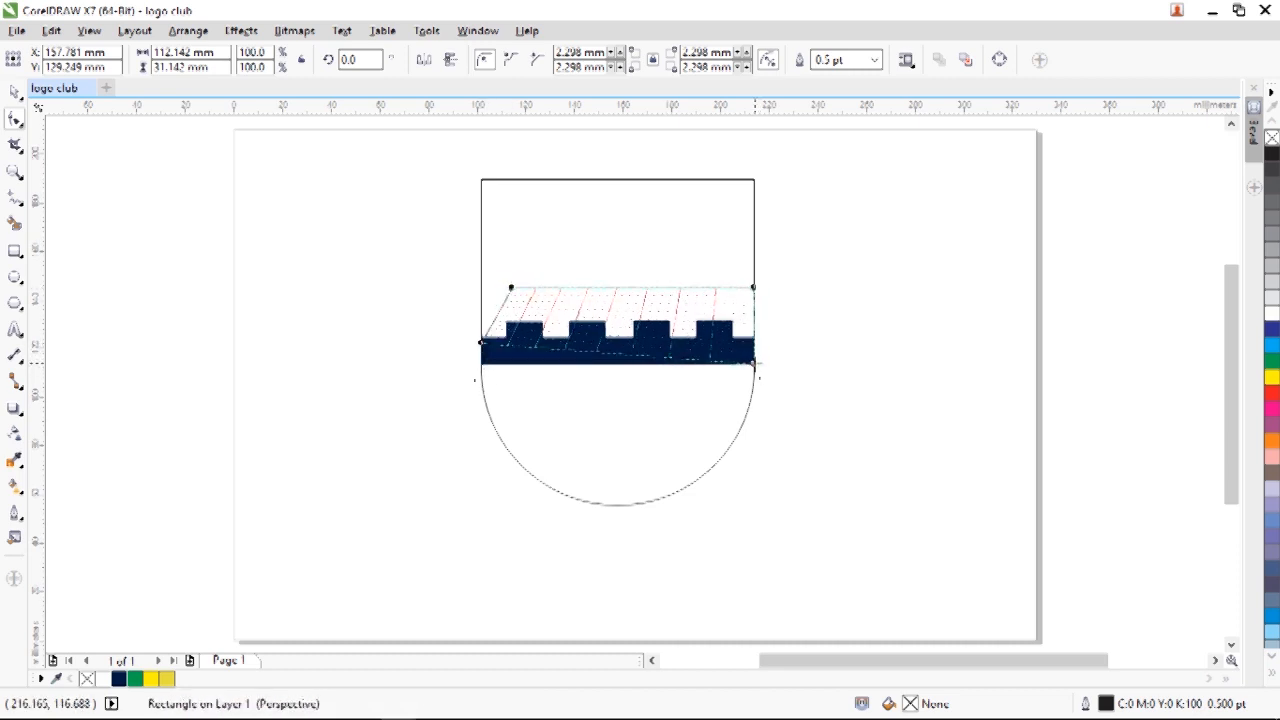
pyautogui.moveTo(754, 288); pyautogui.dragTo(731, 287)
# Color the trapezoid's fill and outline green, and bring the navy battlement to the front.
pyautogui.click(14, 92)
pyautogui.click(134, 679)
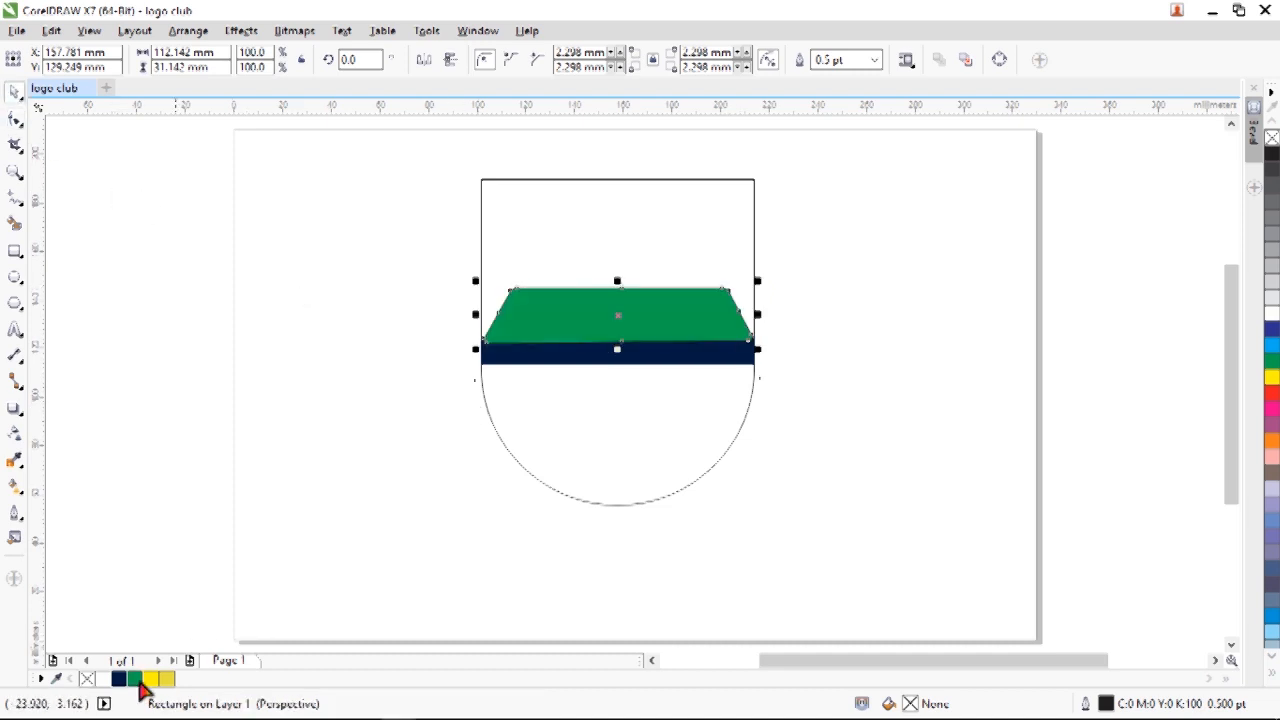
pyautogui.click(543, 357)
pyautogui.hotkey('shift', 'pageup')
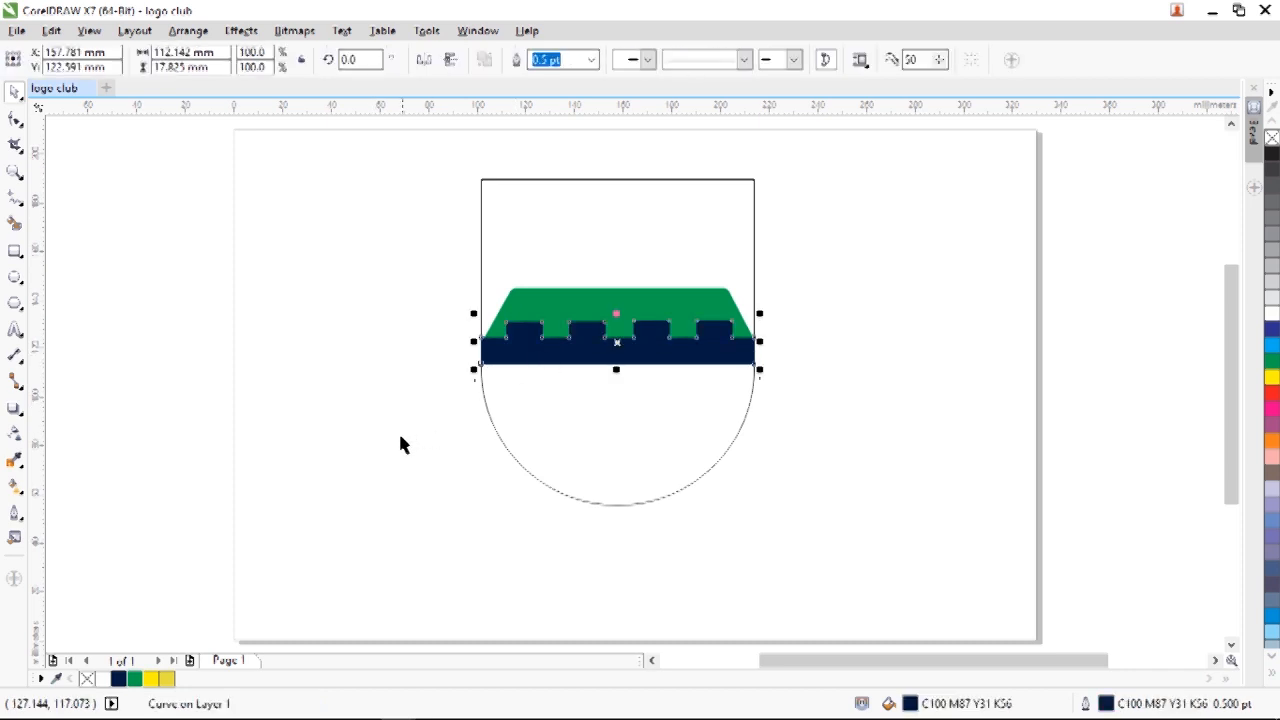
# Stretch the green trapezoid's left side slightly outward to a width of about 111.3 mm.
pyautogui.click(606, 292)
pyautogui.moveTo(474, 317); pyautogui.dragTo(479, 318)
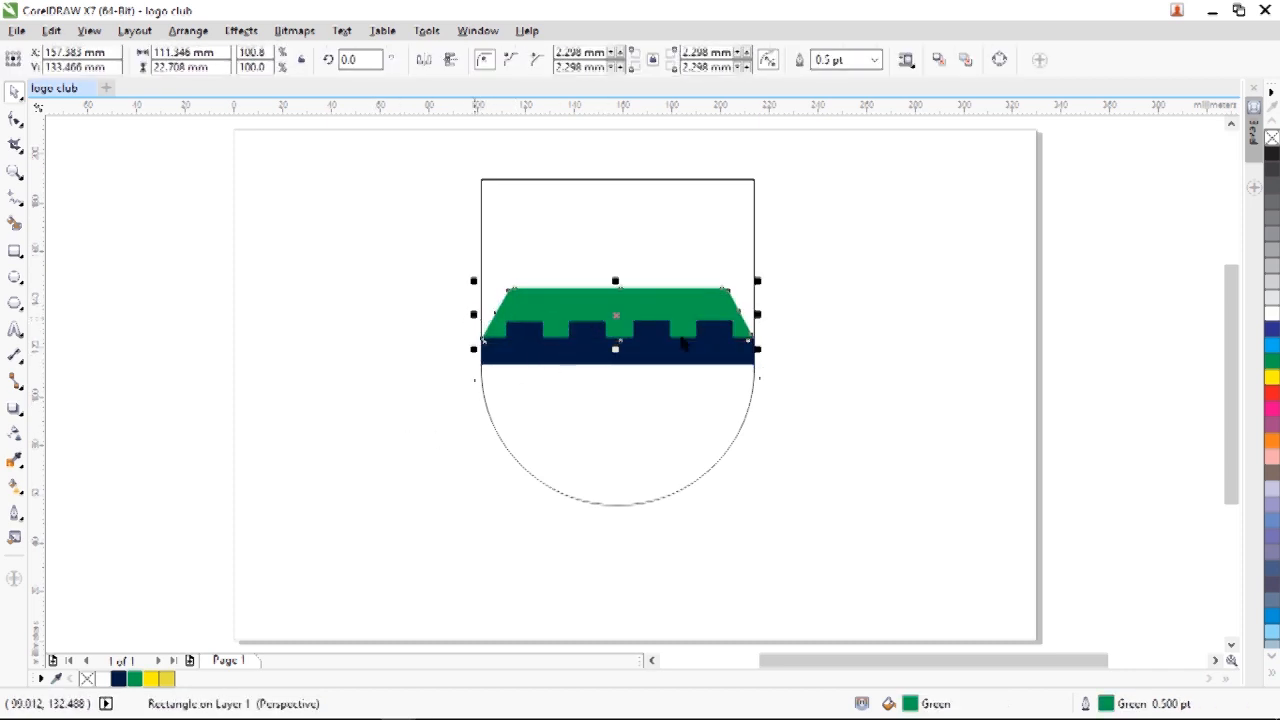
pyautogui.click(799, 316)
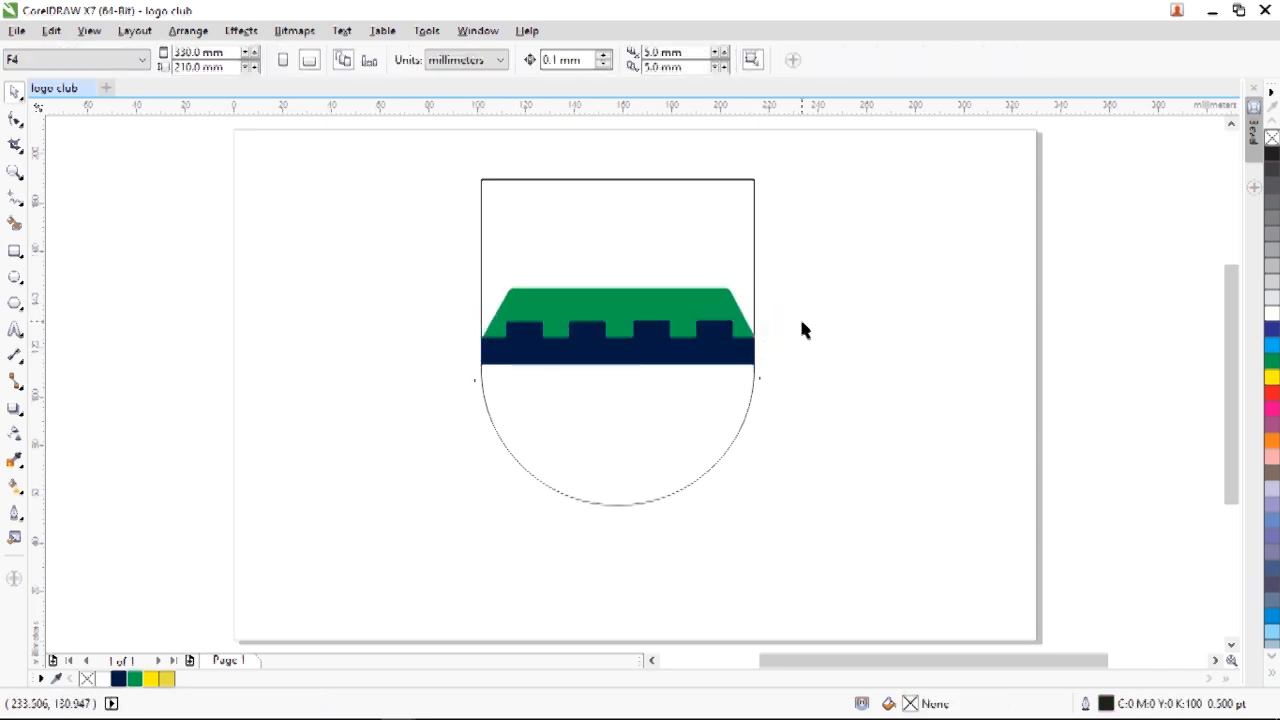
# Add a one-step inside contour with an offset of about 0.556 mm to the battlement shape.
pyautogui.click(611, 349)
pyautogui.click(15, 408)
pyautogui.click(80, 430)
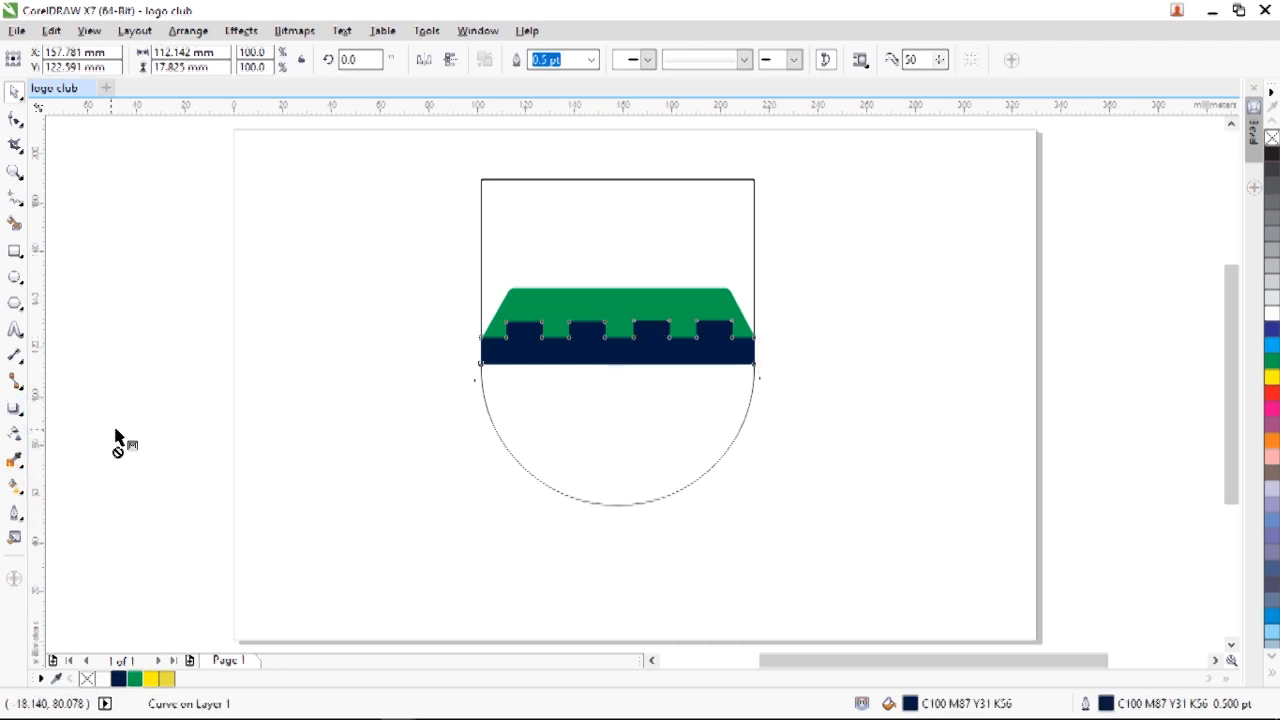
pyautogui.scroll(4, 740, 373)
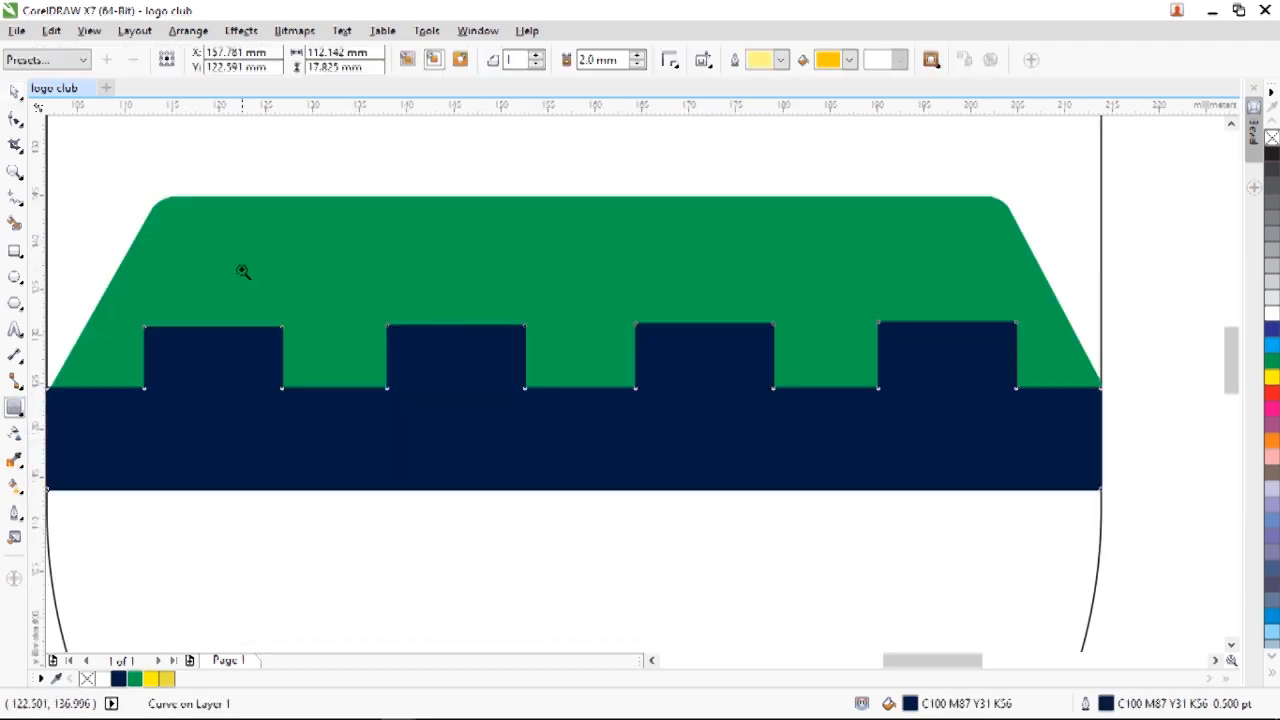
pyautogui.moveTo(147, 335); pyautogui.dragTo(152, 340)
# Set the contour's outline color to the dark navy from the document palette.
pyautogui.click(781, 60)
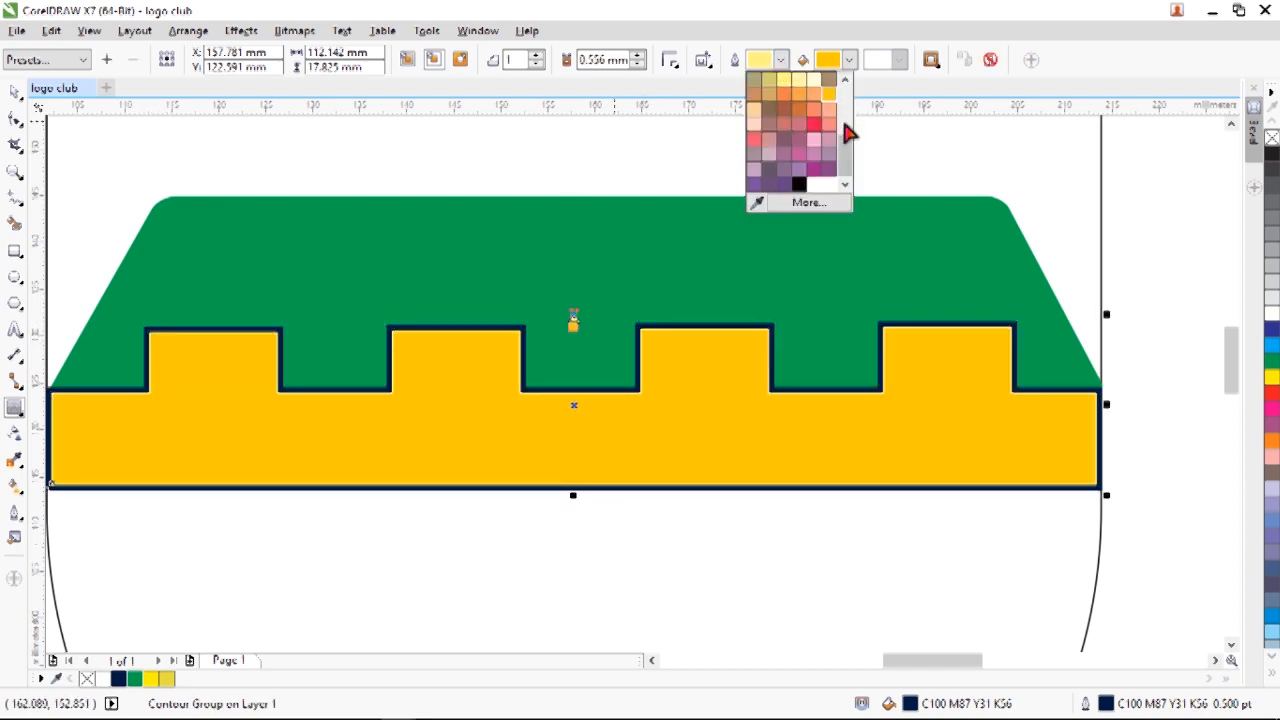
pyautogui.click(754, 200)
pyautogui.click(120, 680)
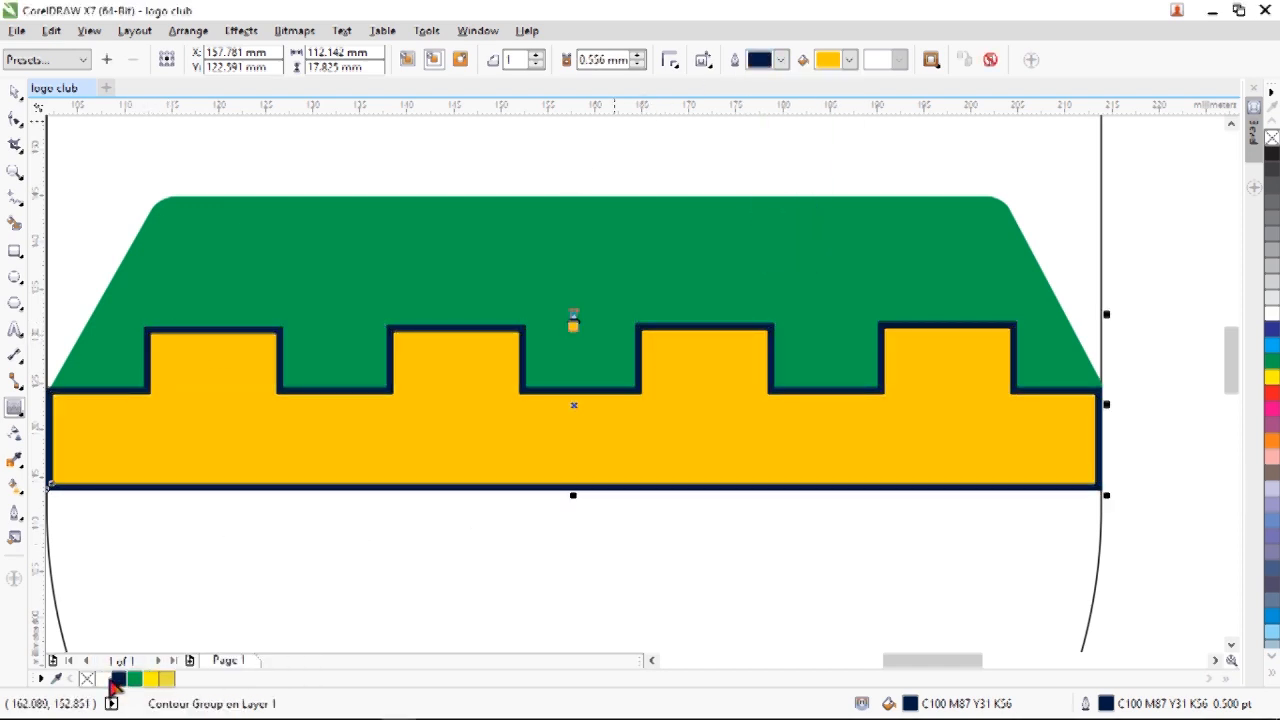
# Set the contour's outline color to white and fill the outer battlement shape with white.
pyautogui.click(781, 60)
pyautogui.click(757, 202)
pyautogui.click(104, 681)
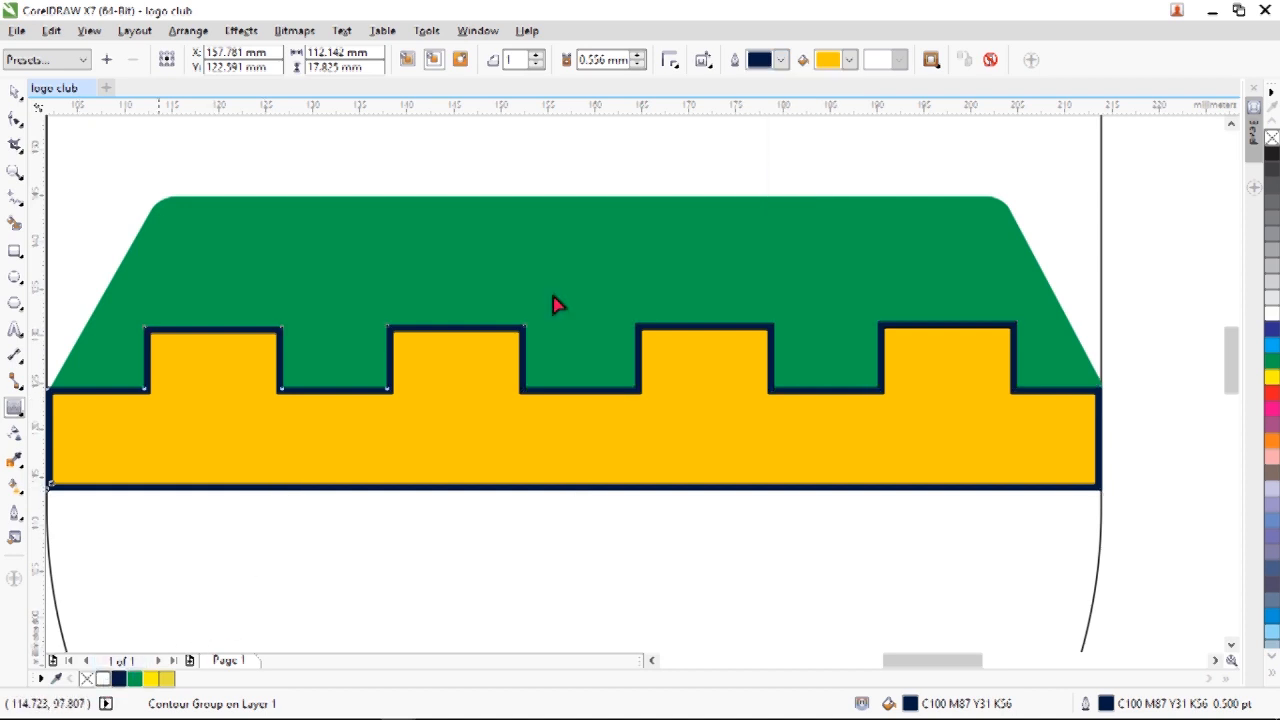
pyautogui.click(781, 60)
pyautogui.click(813, 94)
# Set the contour's fill color to dark navy and remove the outer battlement shape's outline.
pyautogui.click(850, 60)
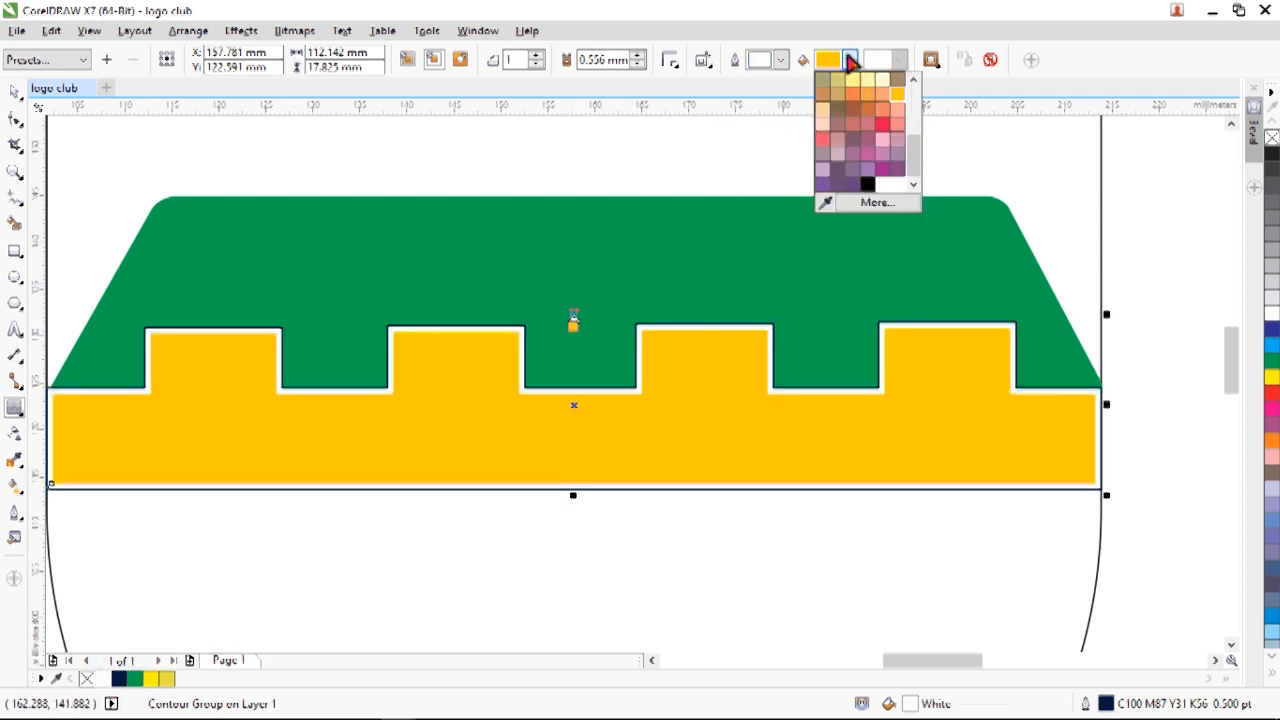
pyautogui.click(825, 205)
pyautogui.click(120, 680)
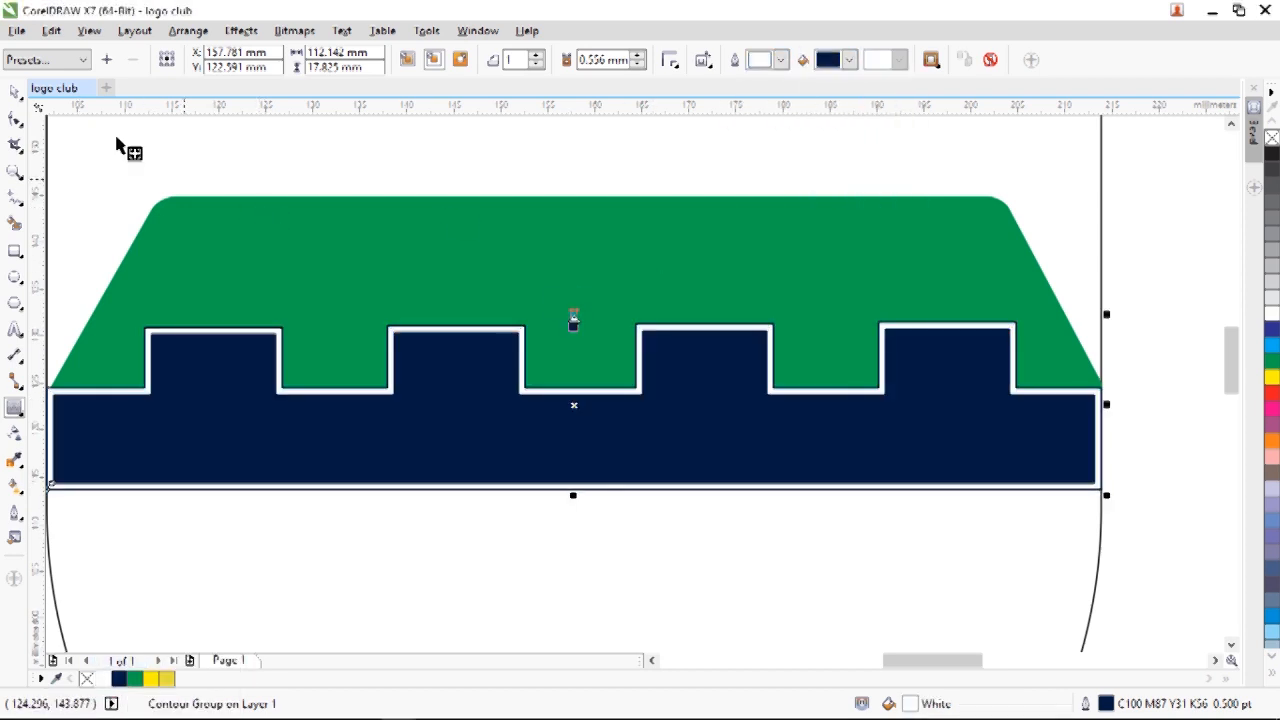
pyautogui.rightClick(1272, 139)
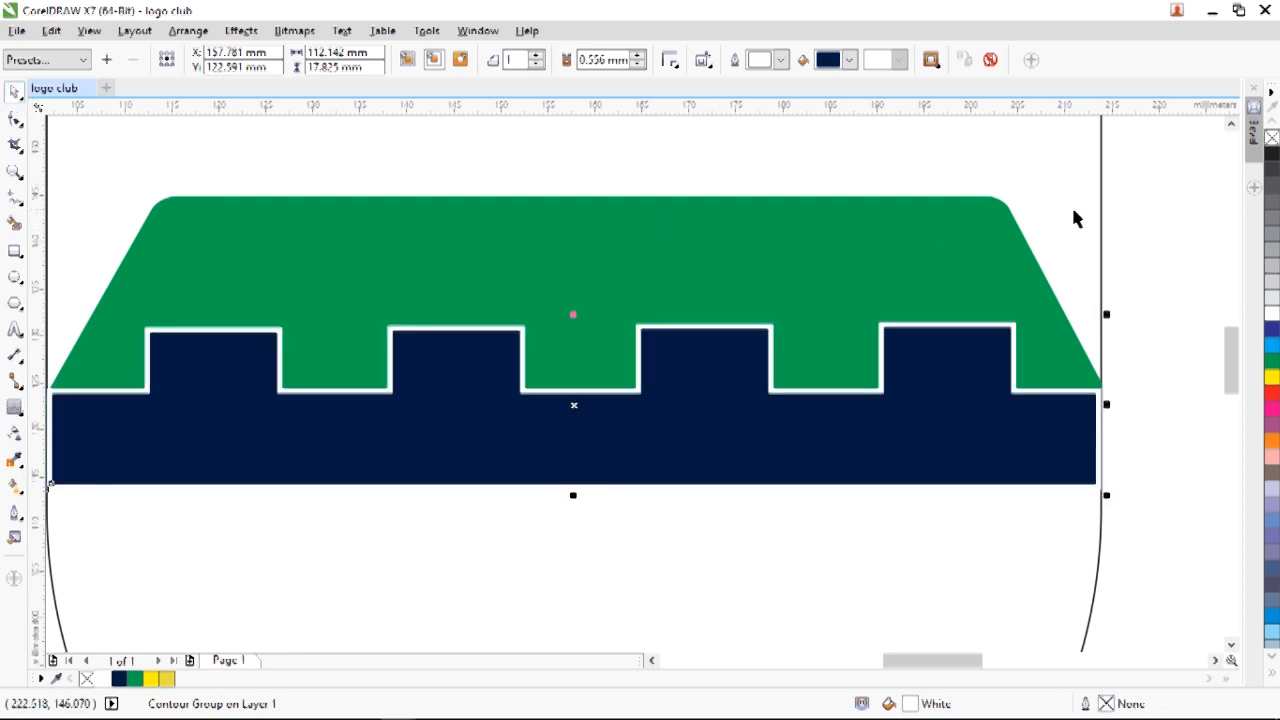
pyautogui.click(1112, 397)
pyautogui.hotkey('shift', 'F4')
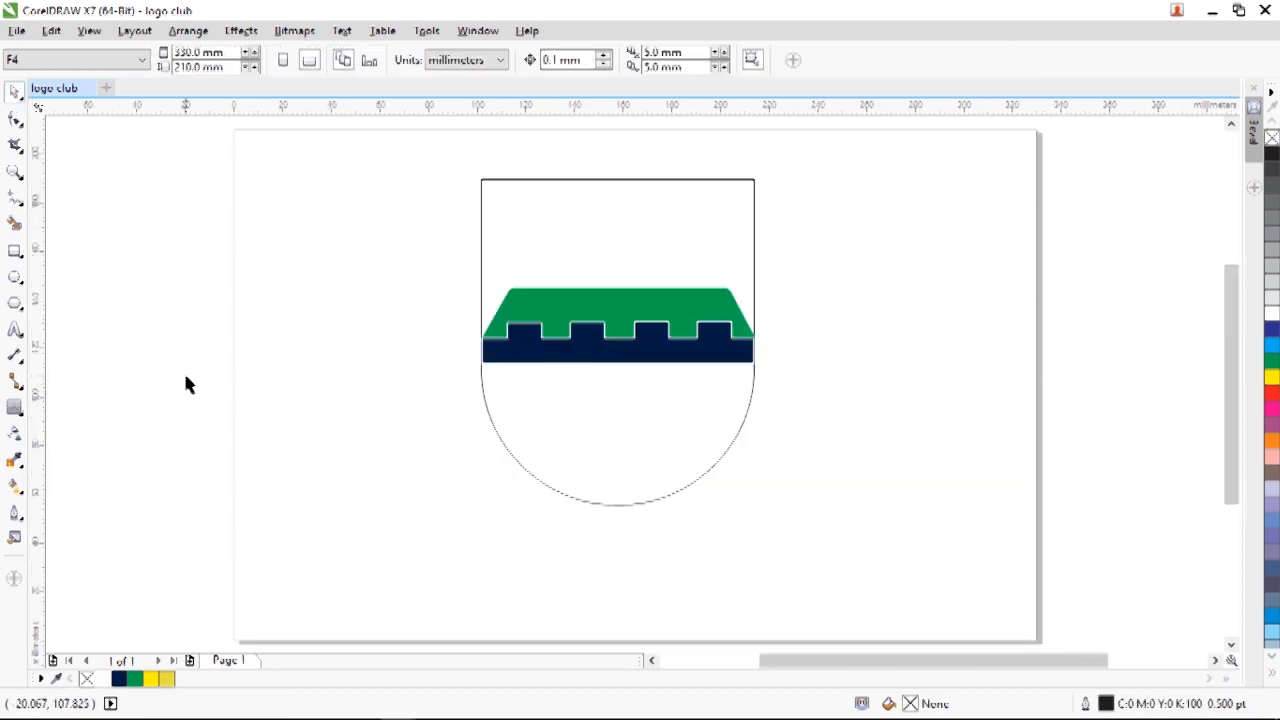
# Draw a zigzag polyline about 111 mm wide below the battlement, from the shield's left edge to its right edge.
pyautogui.click(17, 205)
pyautogui.click(71, 338)
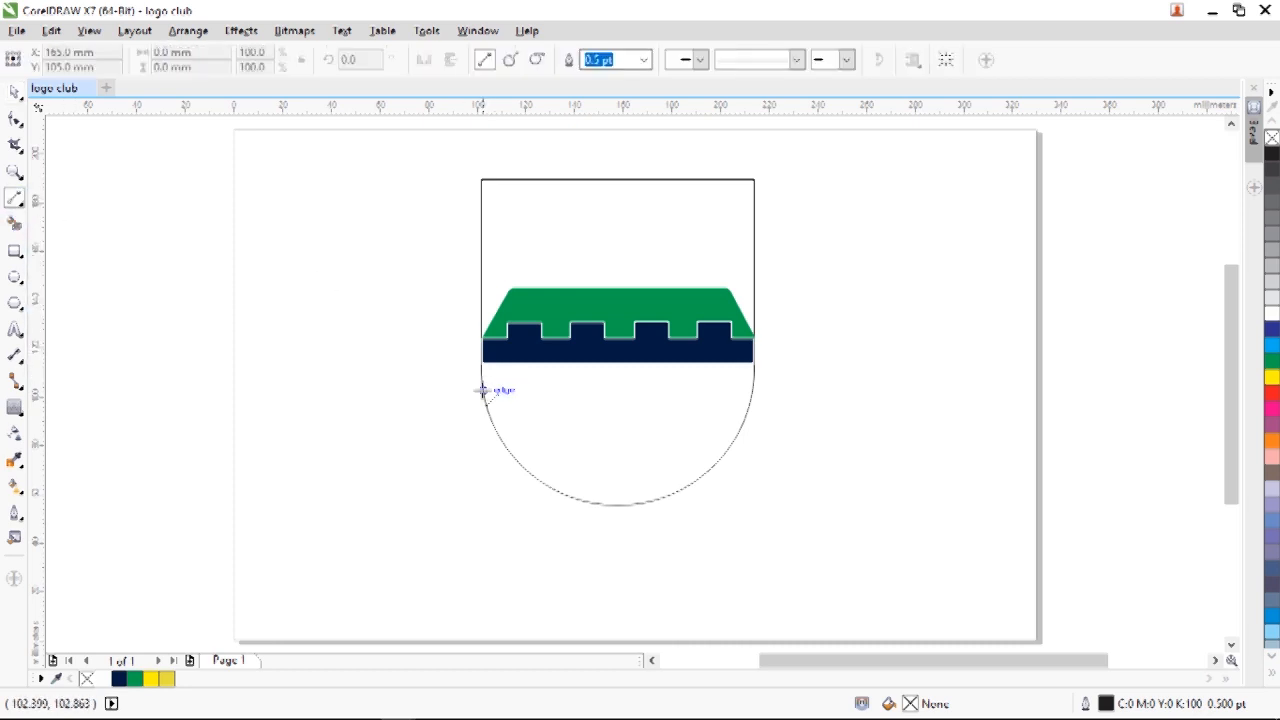
pyautogui.moveTo(494, 383); pyautogui.dragTo(556, 386)
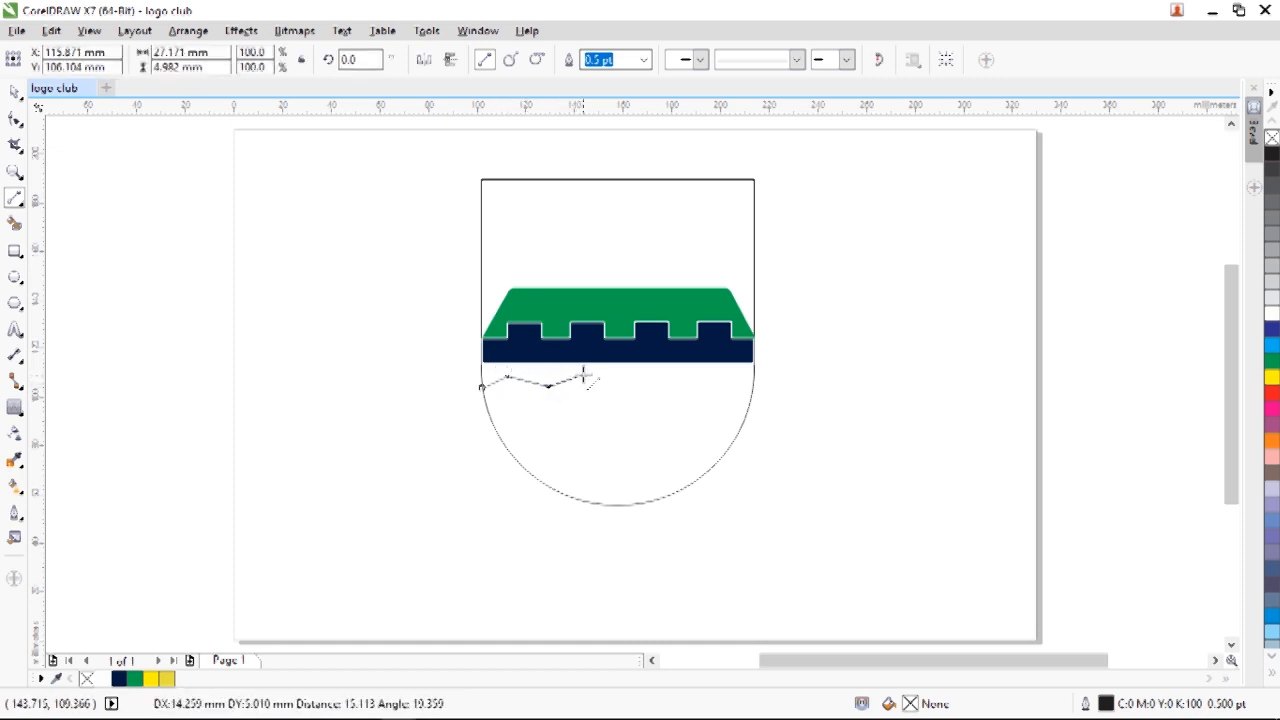
pyautogui.click(584, 375)
pyautogui.click(621, 385)
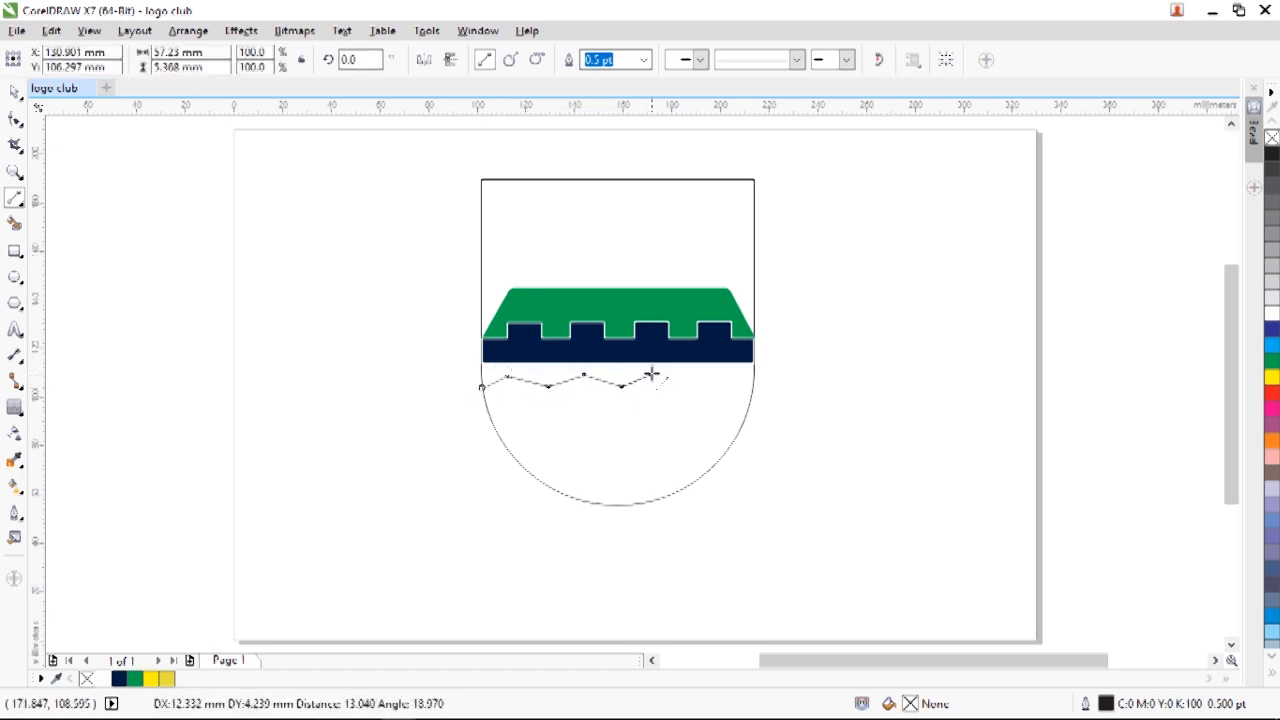
pyautogui.moveTo(731, 372); pyautogui.dragTo(729, 373)
pyautogui.moveTo(729, 373)
pyautogui.mouseDown()
pyautogui.moveTo(754, 381)
pyautogui.moveTo(751, 396)
pyautogui.moveTo(731, 387)
pyautogui.mouseUp()
pyautogui.doubleClick(750, 385)
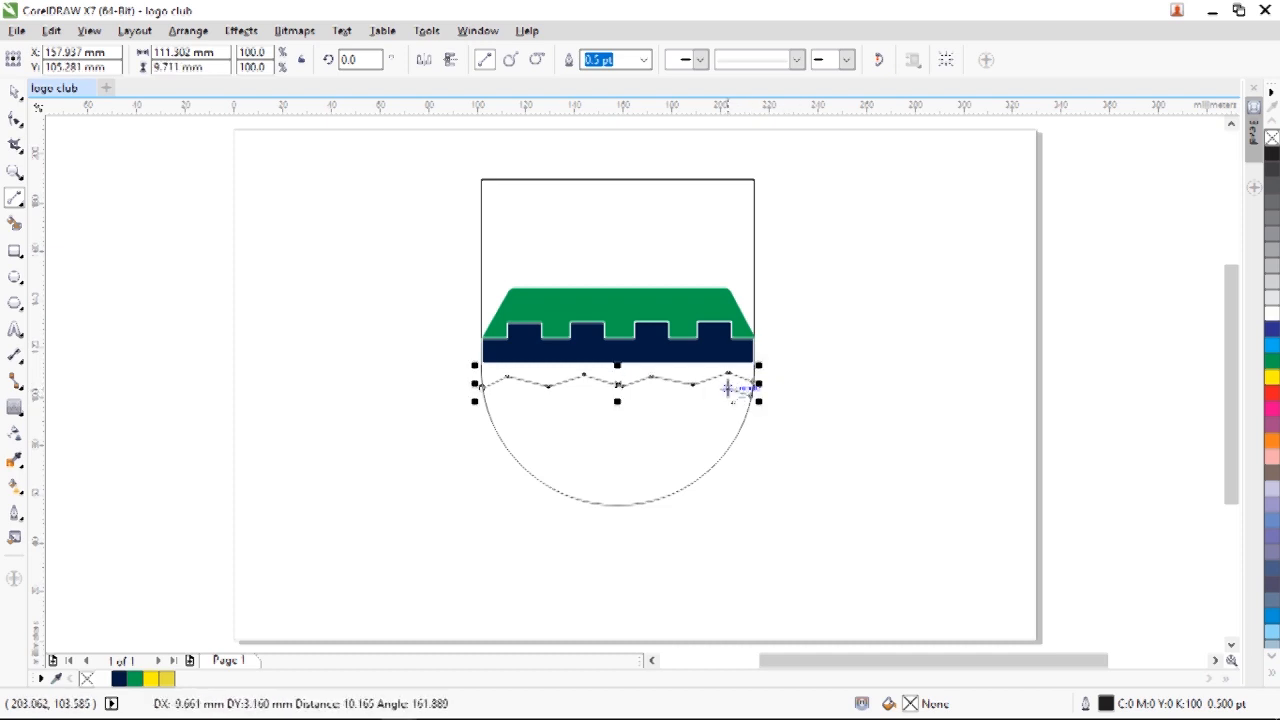
# Continue the polyline back leftward as a parallel lower zigzag and close it at its starting node, about 13.1 mm high overall.
pyautogui.doubleClick(691, 401)
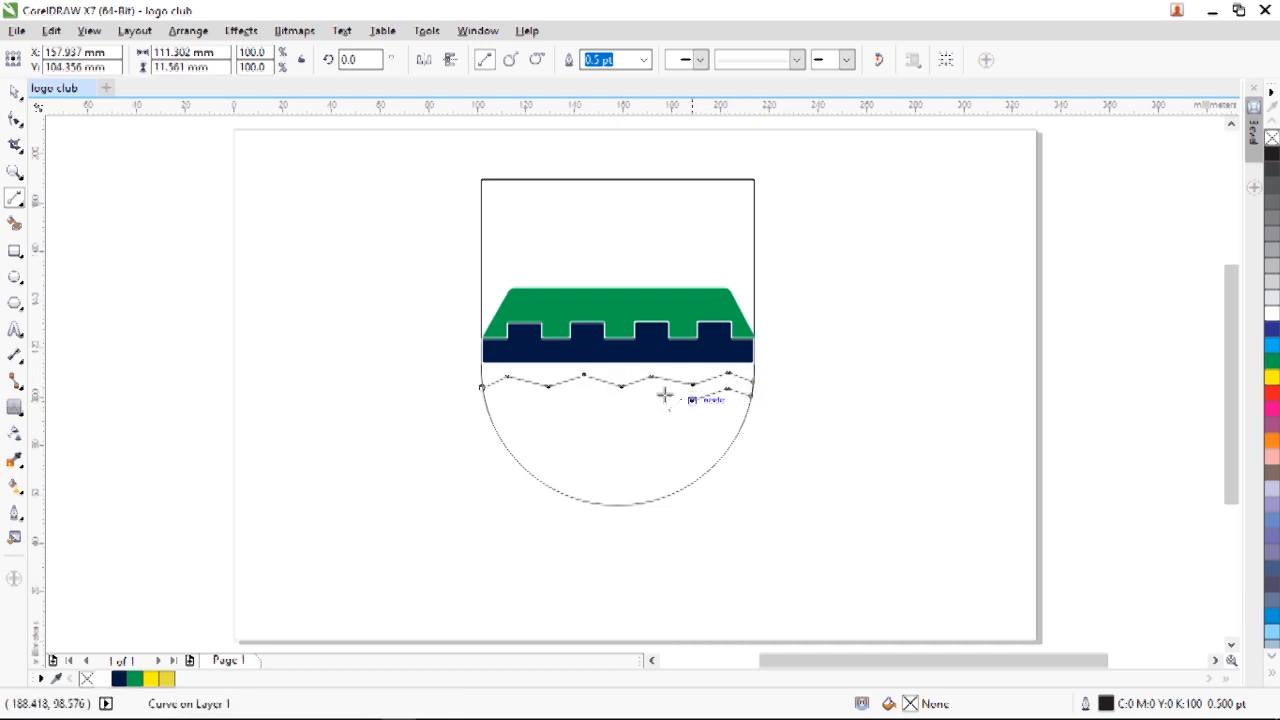
pyautogui.click(620, 403)
pyautogui.doubleClick(590, 395)
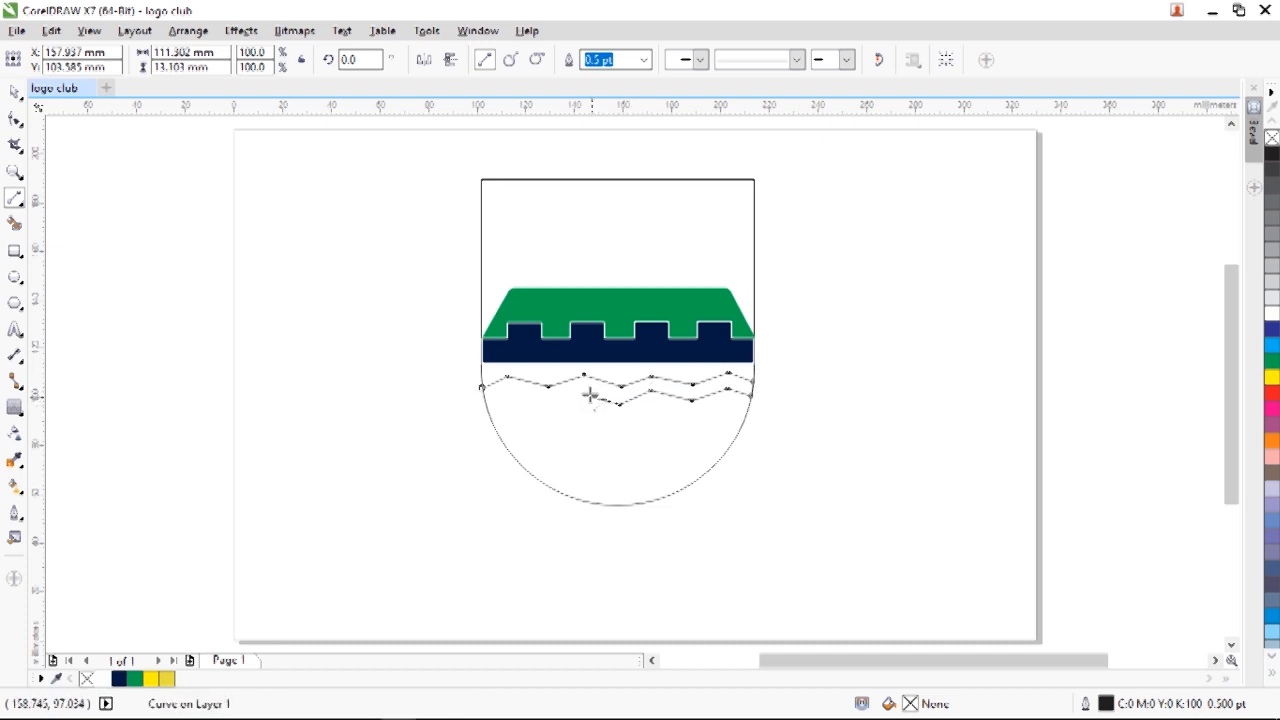
pyautogui.click(585, 391)
pyautogui.click(549, 402)
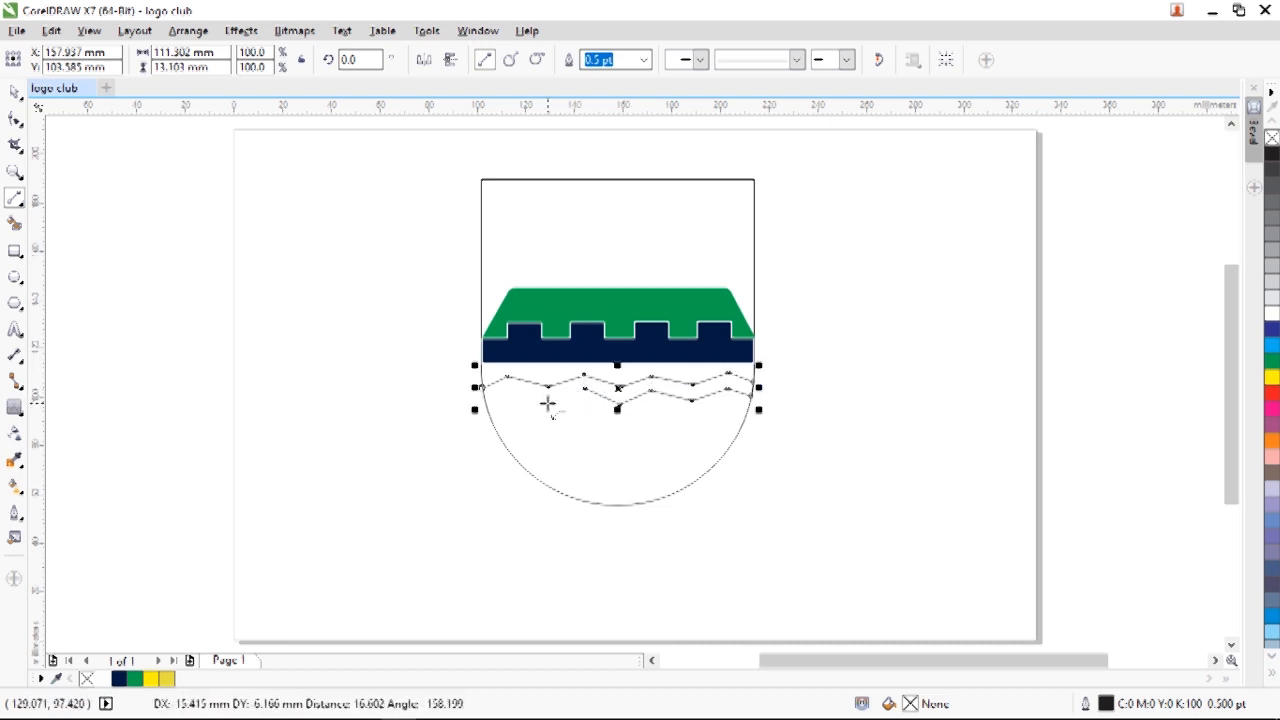
pyautogui.doubleClick(482, 388)
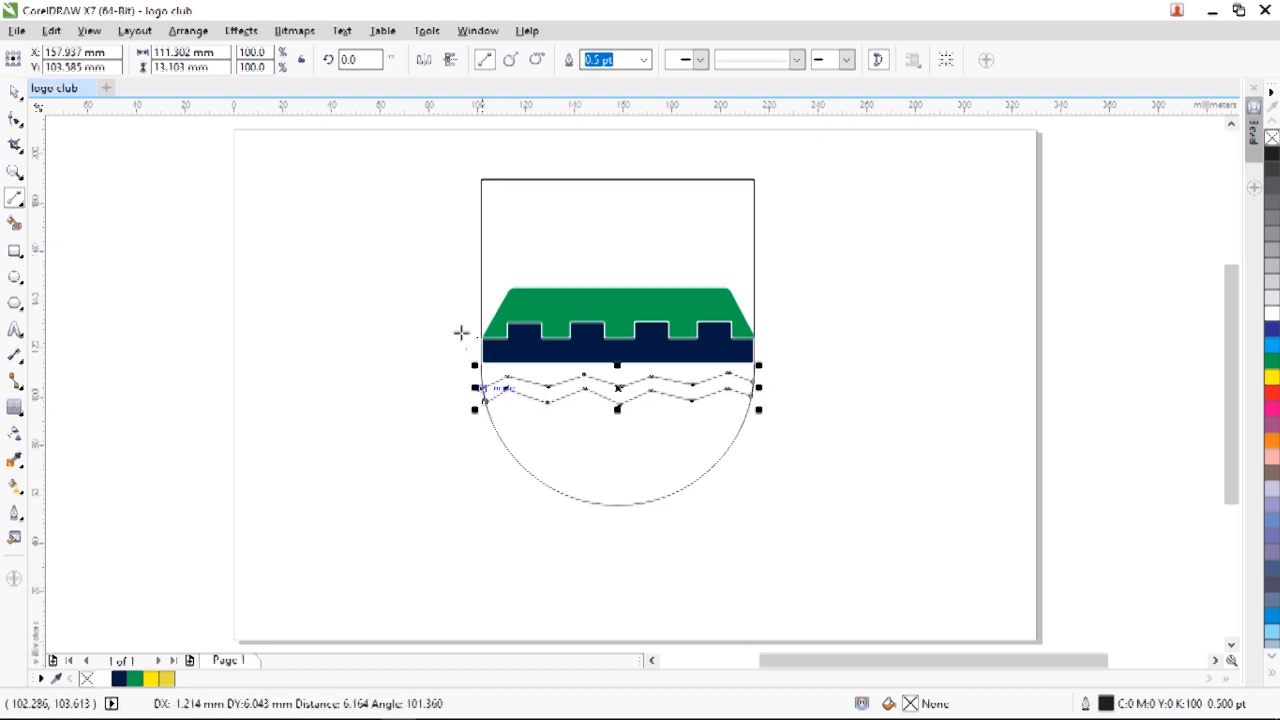
# Place a horizontal guideline at Y 108.595 mm and align the upper zigzag's second and fourth peaks to it.
pyautogui.moveTo(620, 108); pyautogui.dragTo(616, 381)
pyautogui.press('F2')
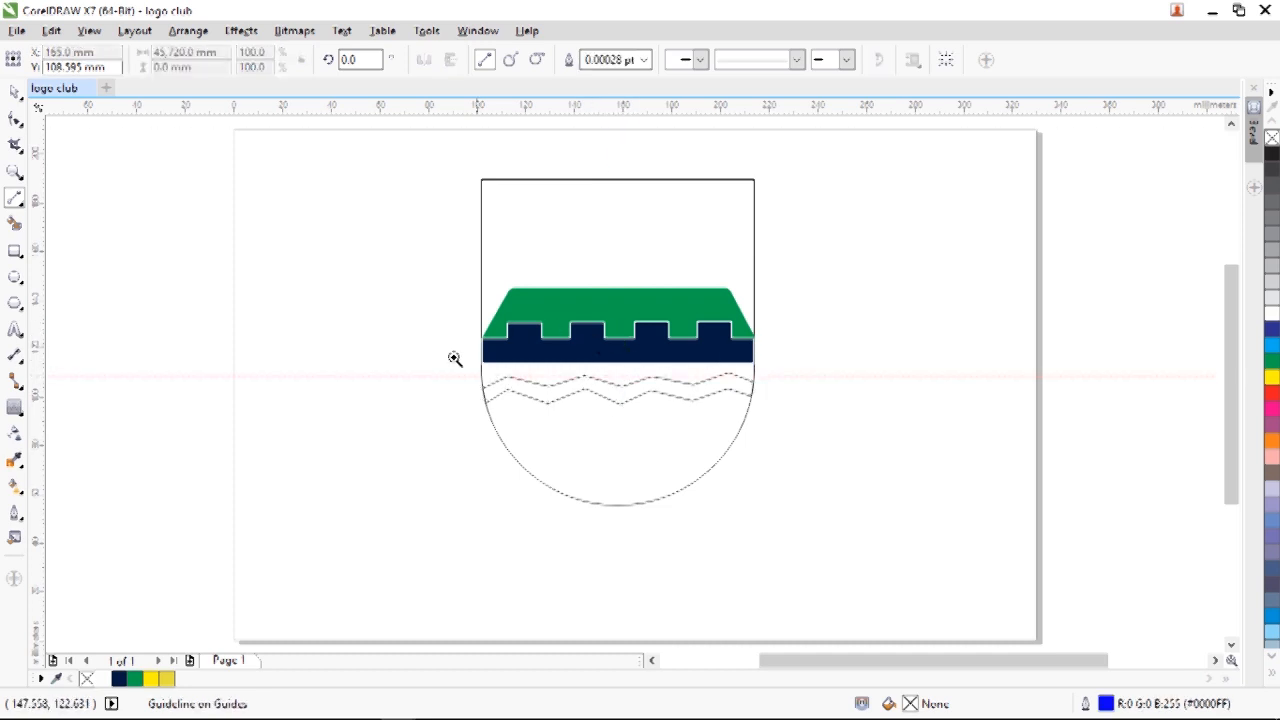
pyautogui.moveTo(451, 357); pyautogui.dragTo(790, 430)
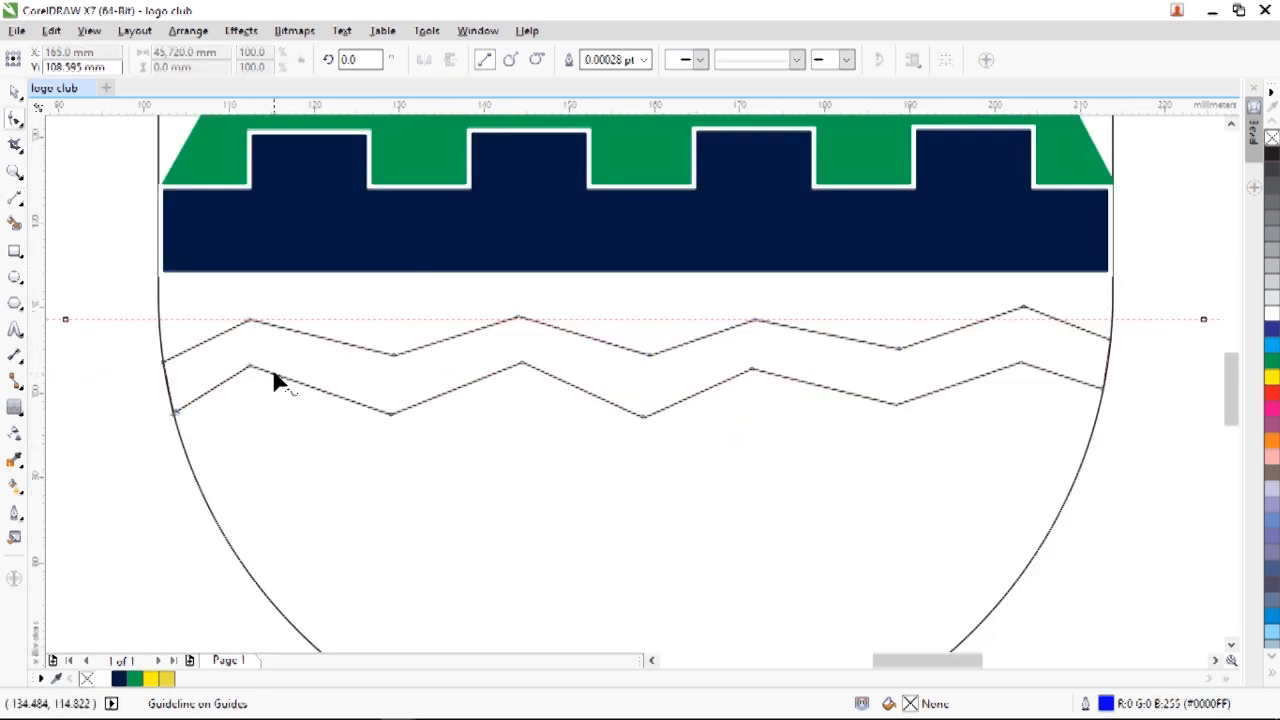
pyautogui.press('F10')
pyautogui.click(518, 321)
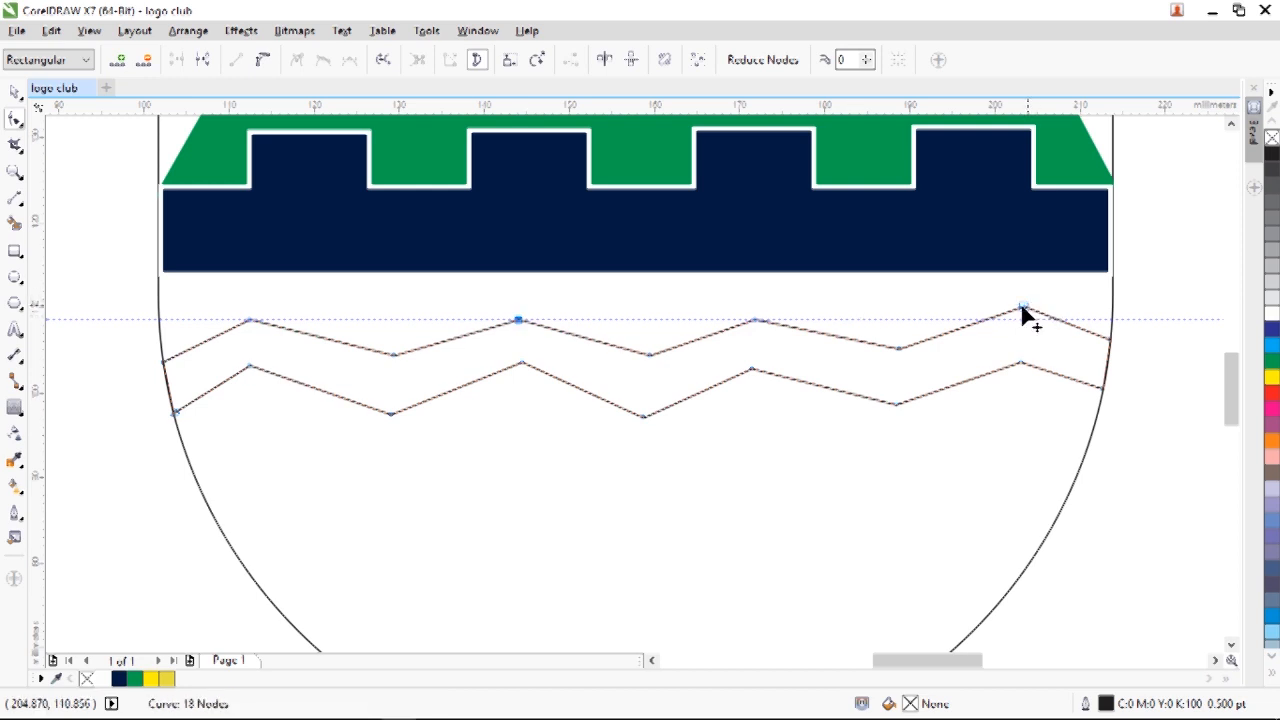
pyautogui.moveTo(1021, 307); pyautogui.dragTo(1022, 310)
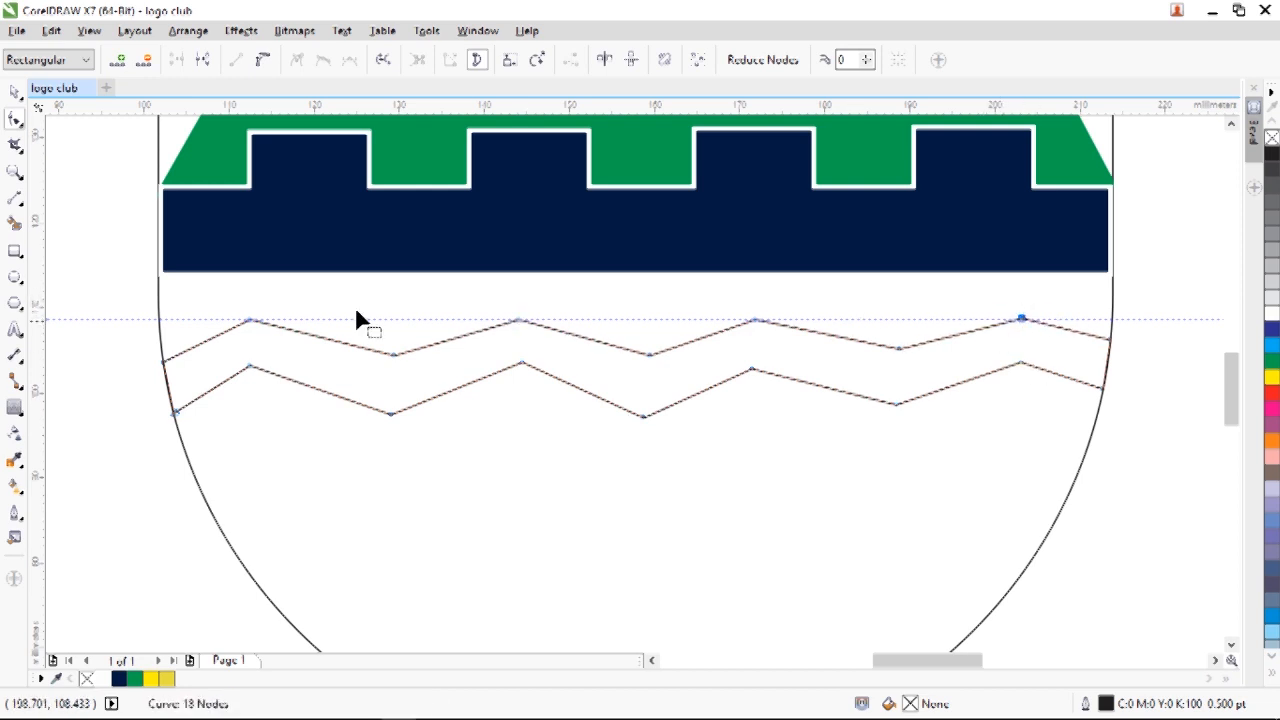
# Move the guideline down to Y 104.356 mm and align the upper zigzag's third valley to it.
pyautogui.press('space')
pyautogui.moveTo(383, 320); pyautogui.dragTo(394, 355)
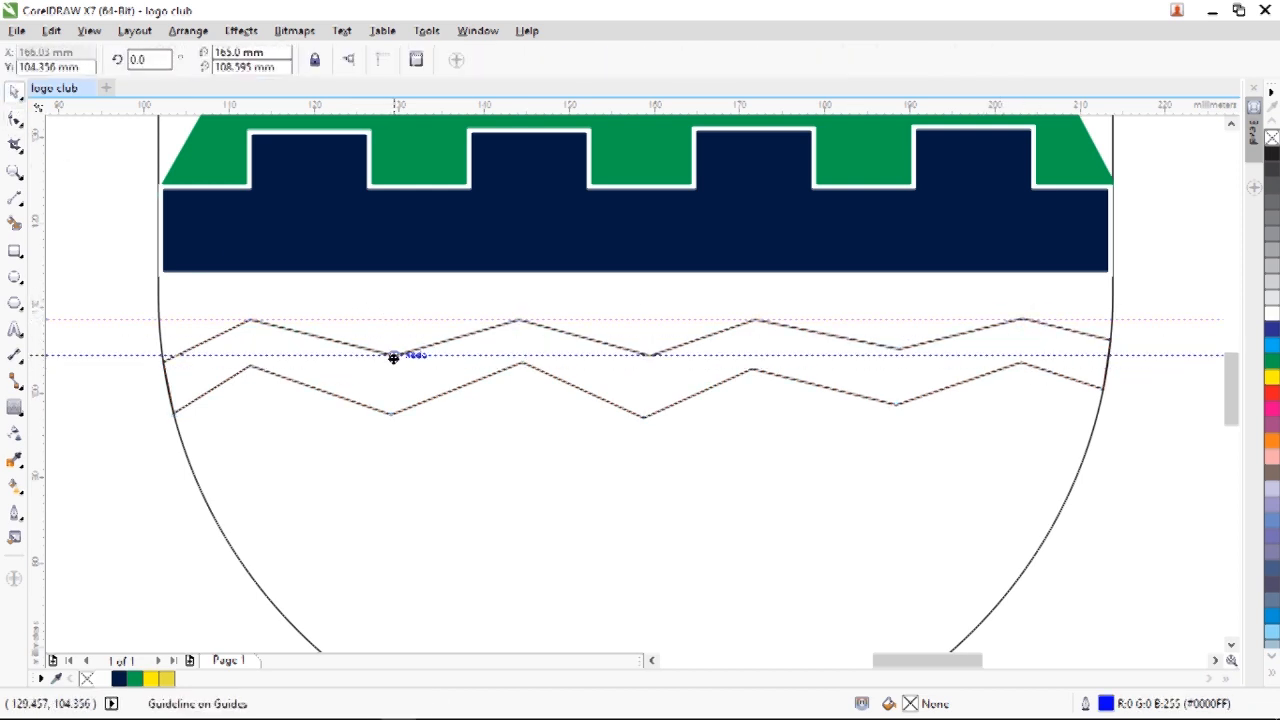
pyautogui.click(528, 373)
pyautogui.press('F10')
pyautogui.moveTo(899, 349); pyautogui.dragTo(900, 353)
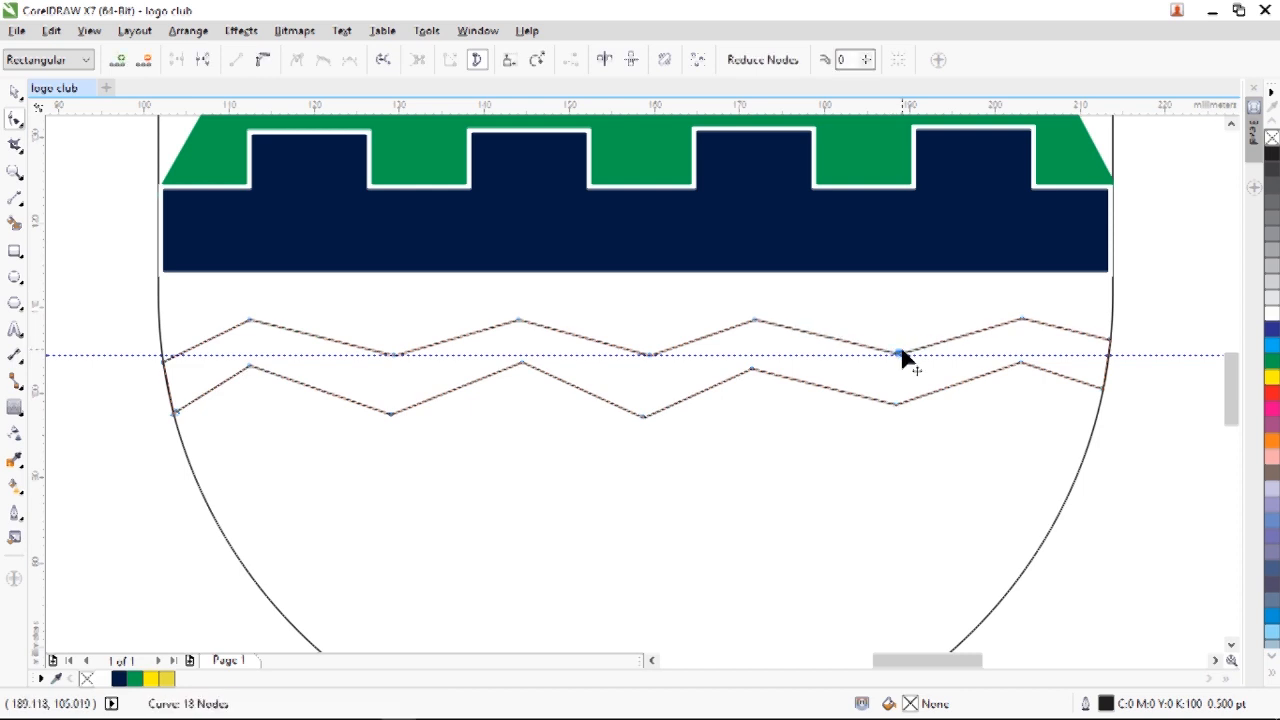
# Move the guideline to Y 103.146 mm and align the lower zigzag's second, third and fourth peaks to it.
pyautogui.press('space')
pyautogui.moveTo(280, 355); pyautogui.dragTo(287, 366)
pyautogui.click(364, 405)
pyautogui.press('F10')
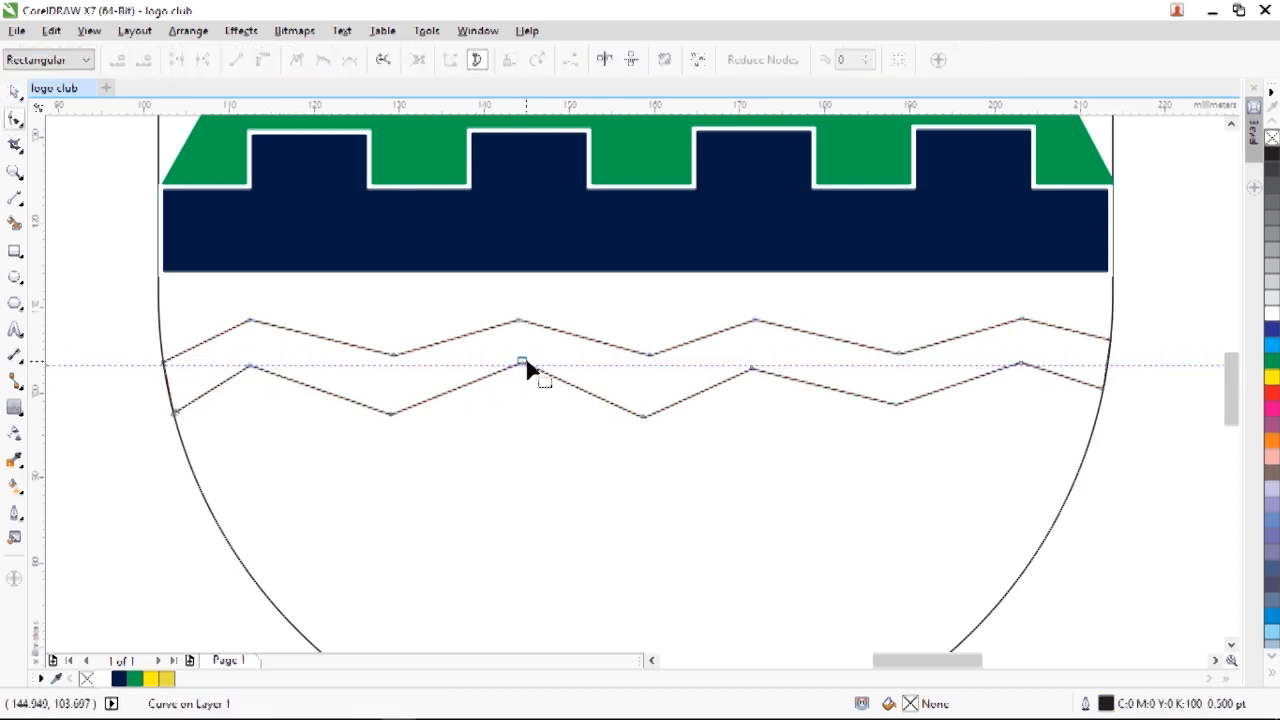
pyautogui.click(522, 363)
pyautogui.moveTo(753, 367); pyautogui.dragTo(755, 369)
pyautogui.moveTo(1020, 364); pyautogui.dragTo(1023, 366)
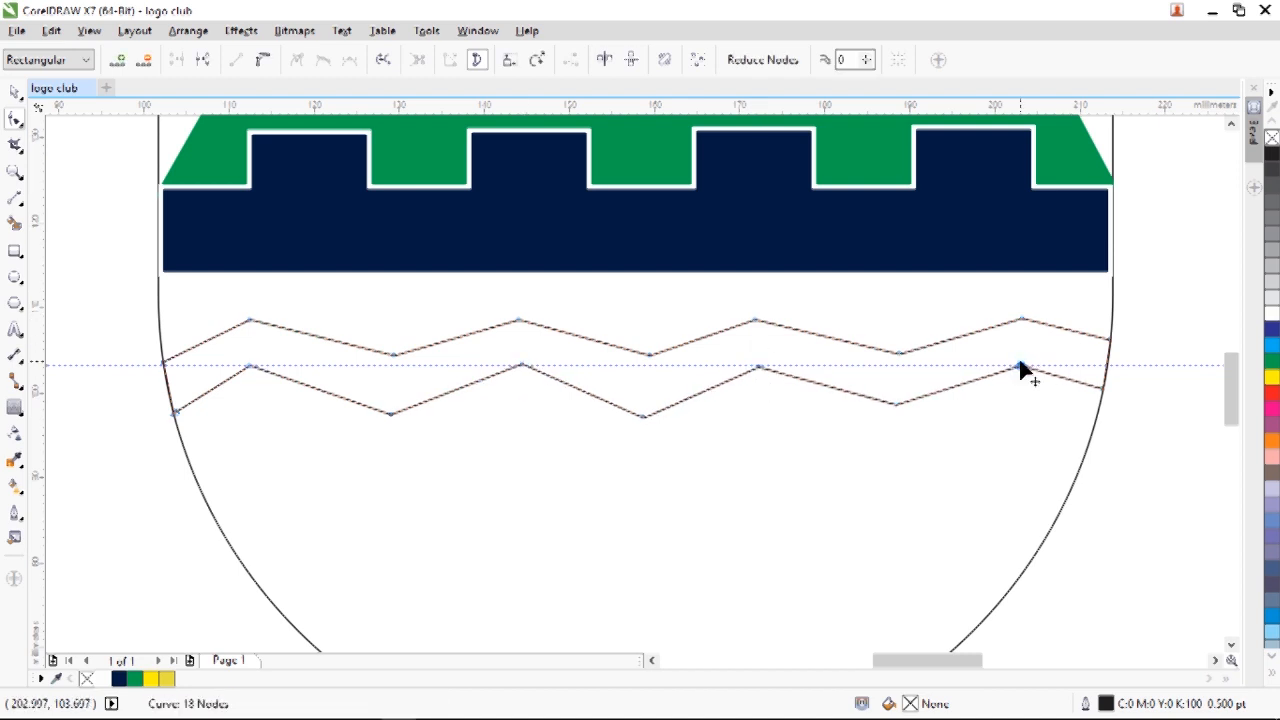
# Move the guideline to about Y 98 mm and align the lower zigzag's three valleys to it.
pyautogui.click(14, 92)
pyautogui.moveTo(110, 393); pyautogui.dragTo(110, 410)
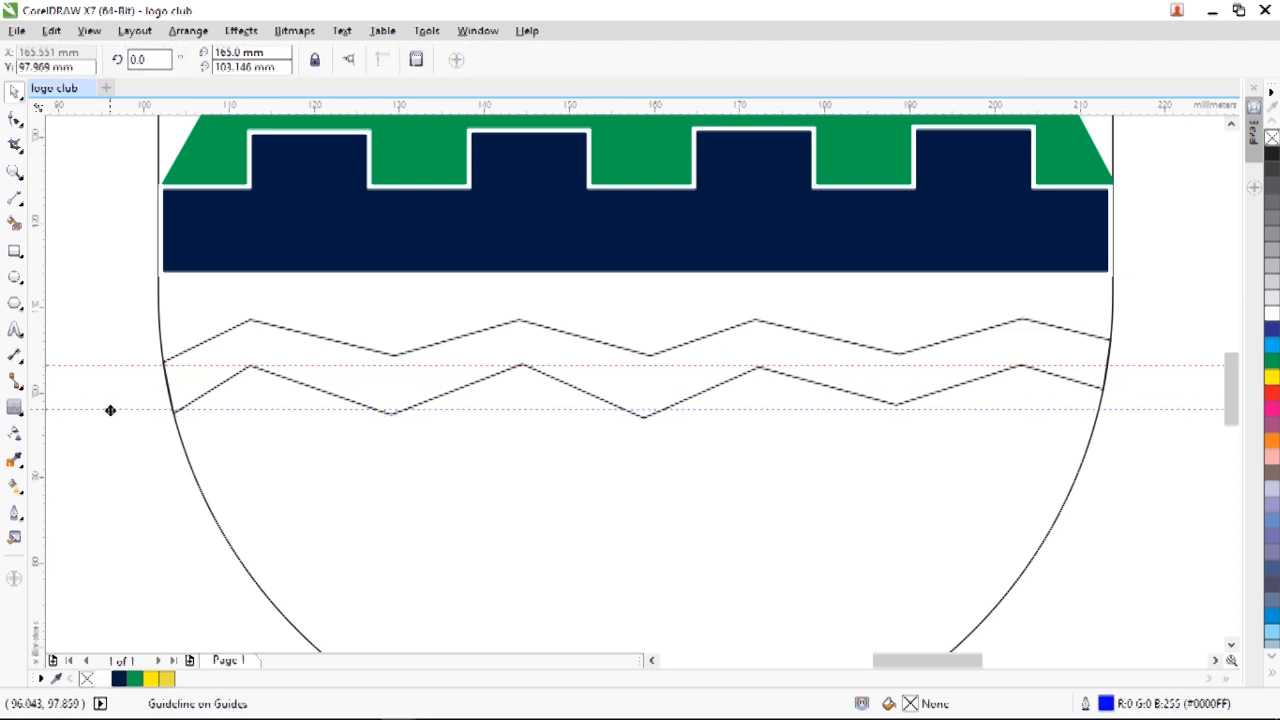
pyautogui.click(348, 385)
pyautogui.press('F10')
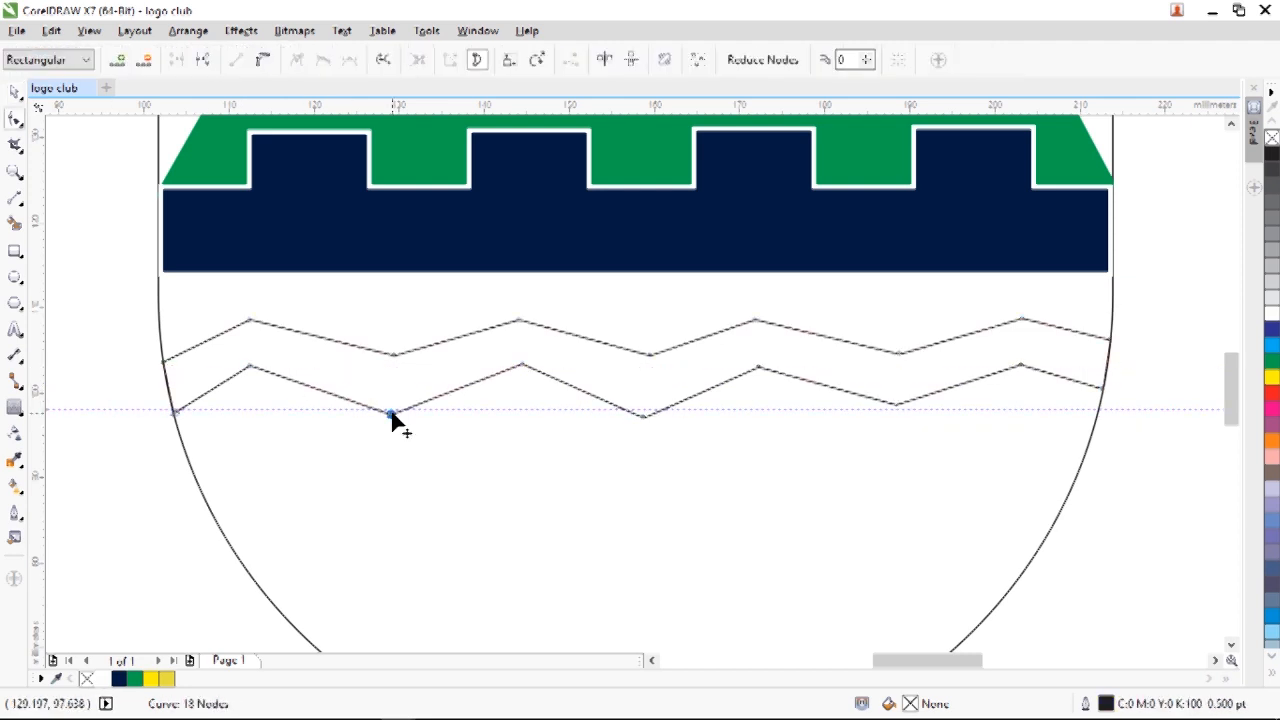
pyautogui.moveTo(391, 413); pyautogui.dragTo(393, 411)
pyautogui.moveTo(643, 415); pyautogui.dragTo(650, 410)
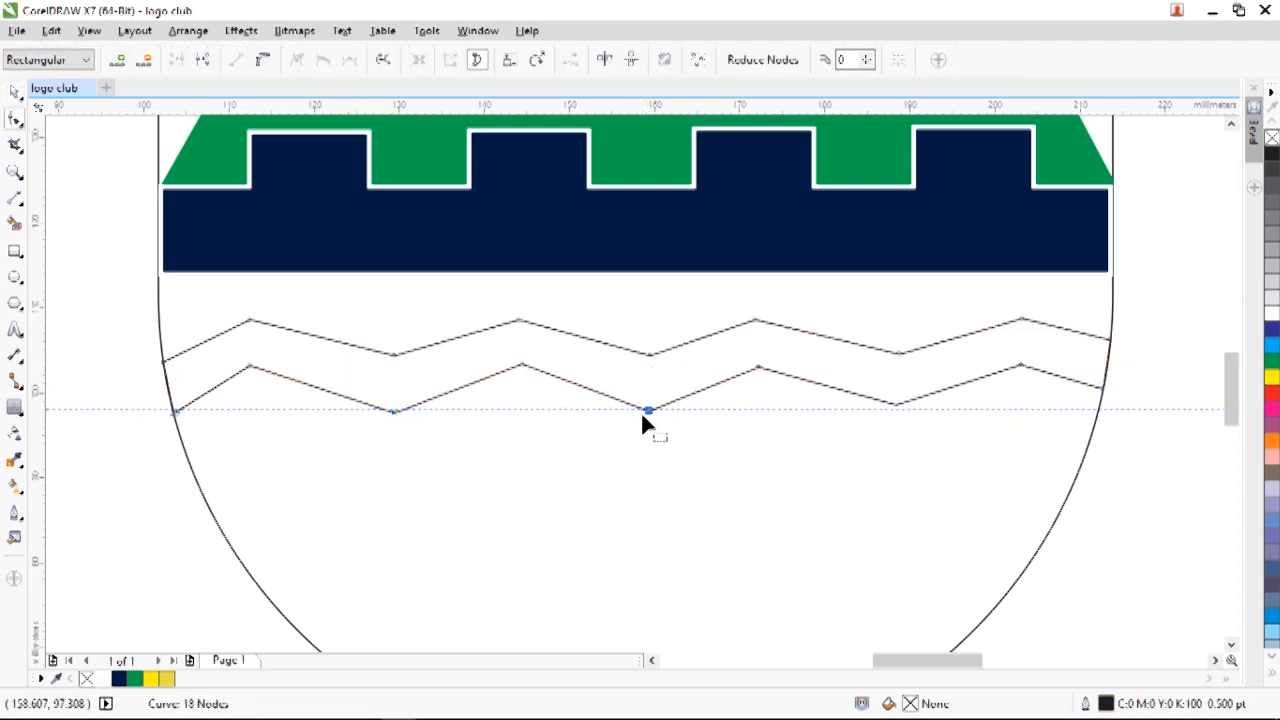
pyautogui.moveTo(885, 408); pyautogui.dragTo(896, 409)
# Lower both right-end nodes of the zigzag band along the shield's edge and shift the lower zigzag's first peak slightly right.
pyautogui.moveTo(1102, 388); pyautogui.dragTo(1106, 400)
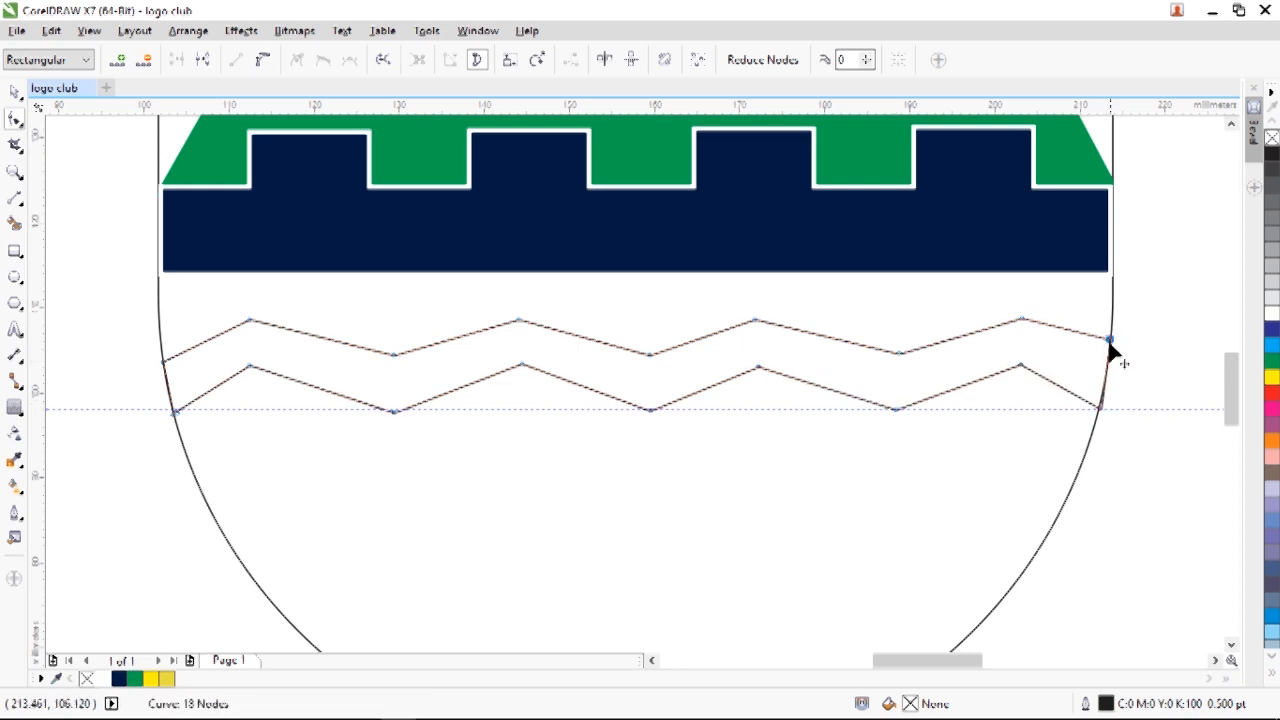
pyautogui.moveTo(1110, 345); pyautogui.dragTo(1110, 368)
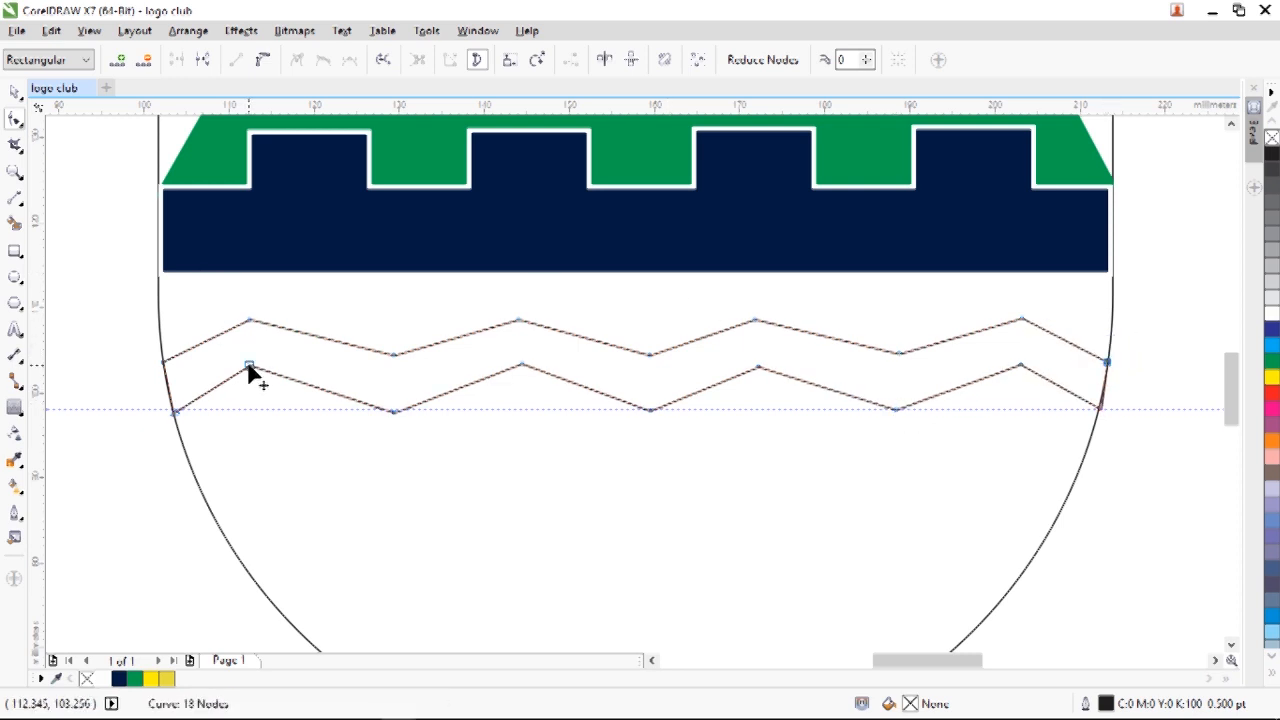
pyautogui.moveTo(248, 370); pyautogui.dragTo(252, 370)
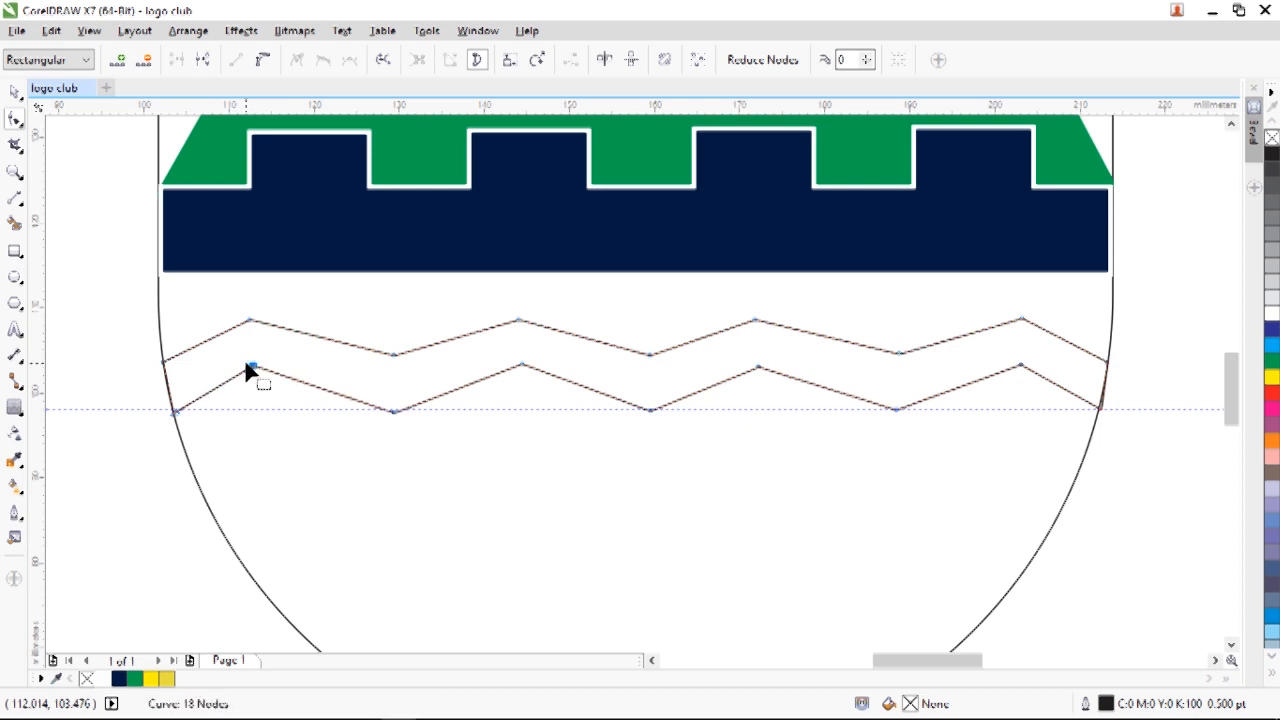
# Fill the zigzag band with blue (C:100 M:100 Y:0 K:0) and remove its outline.
pyautogui.click(1272, 360)
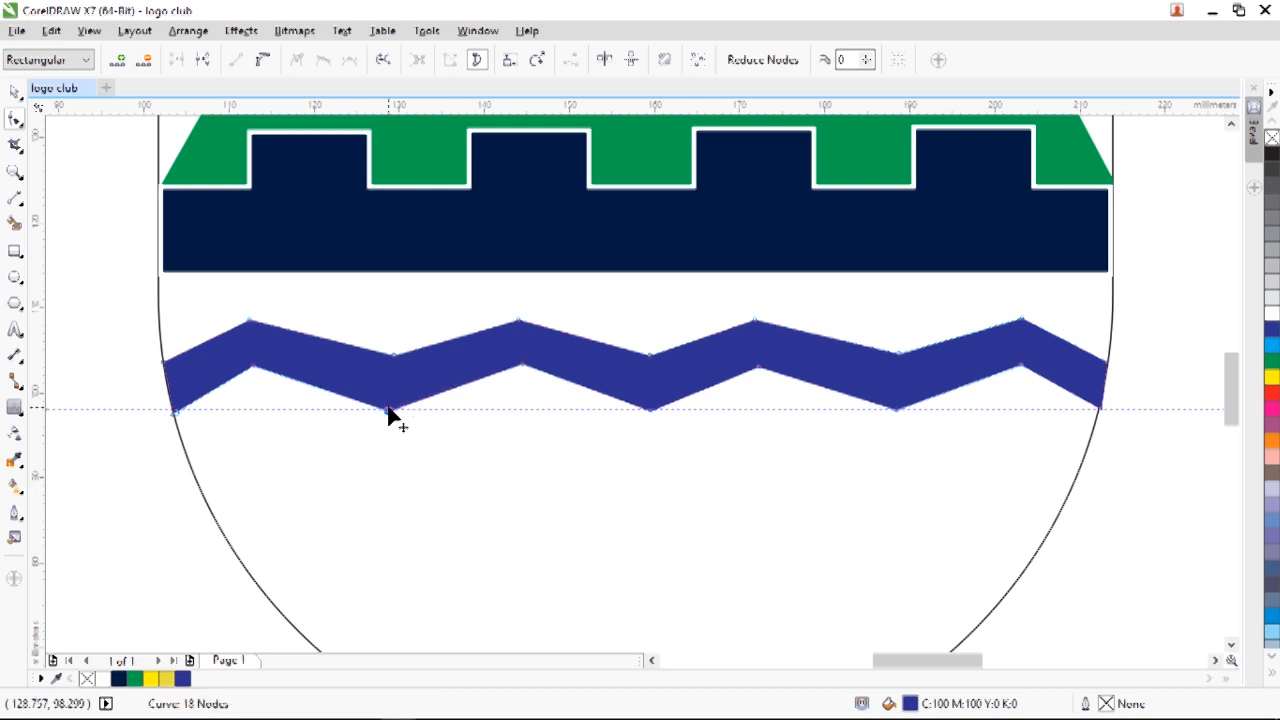
pyautogui.click(14, 93)
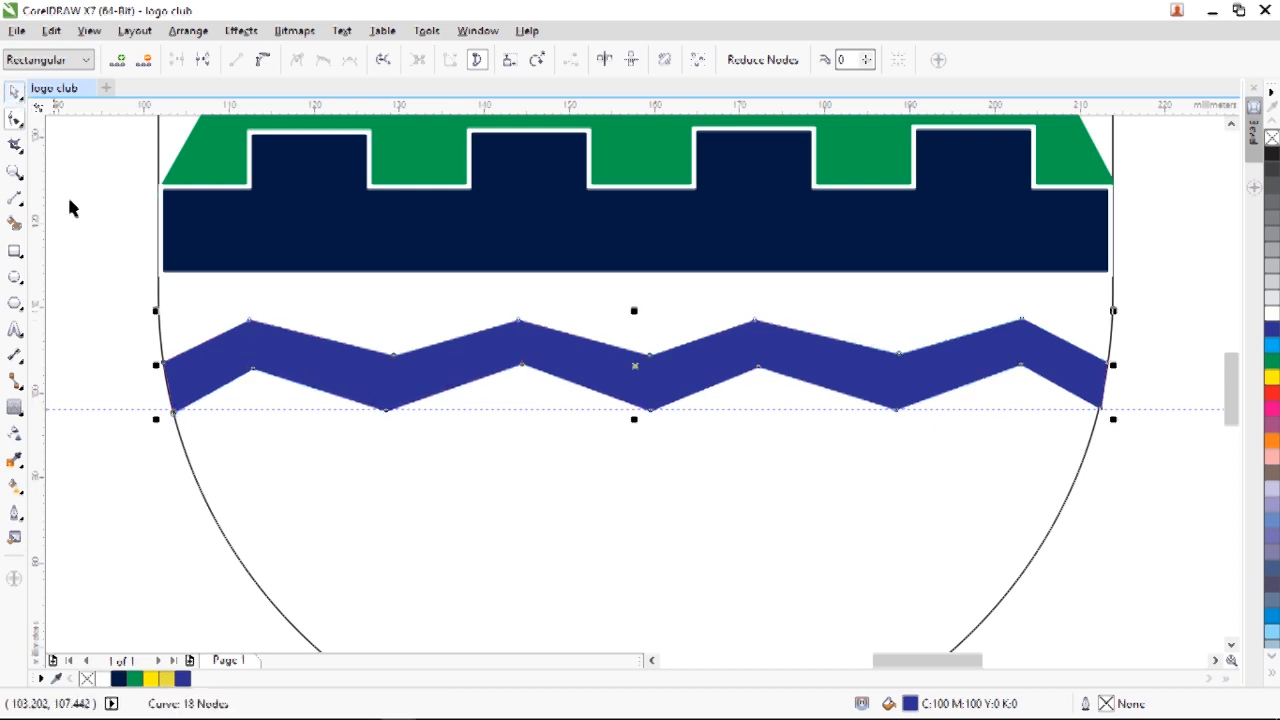
pyautogui.click(70, 197)
# Move the blue zigzag band up to Y 106.153 mm, closer to the battlement.
pyautogui.hotkey('shift', 'F4')
pyautogui.click(590, 391)
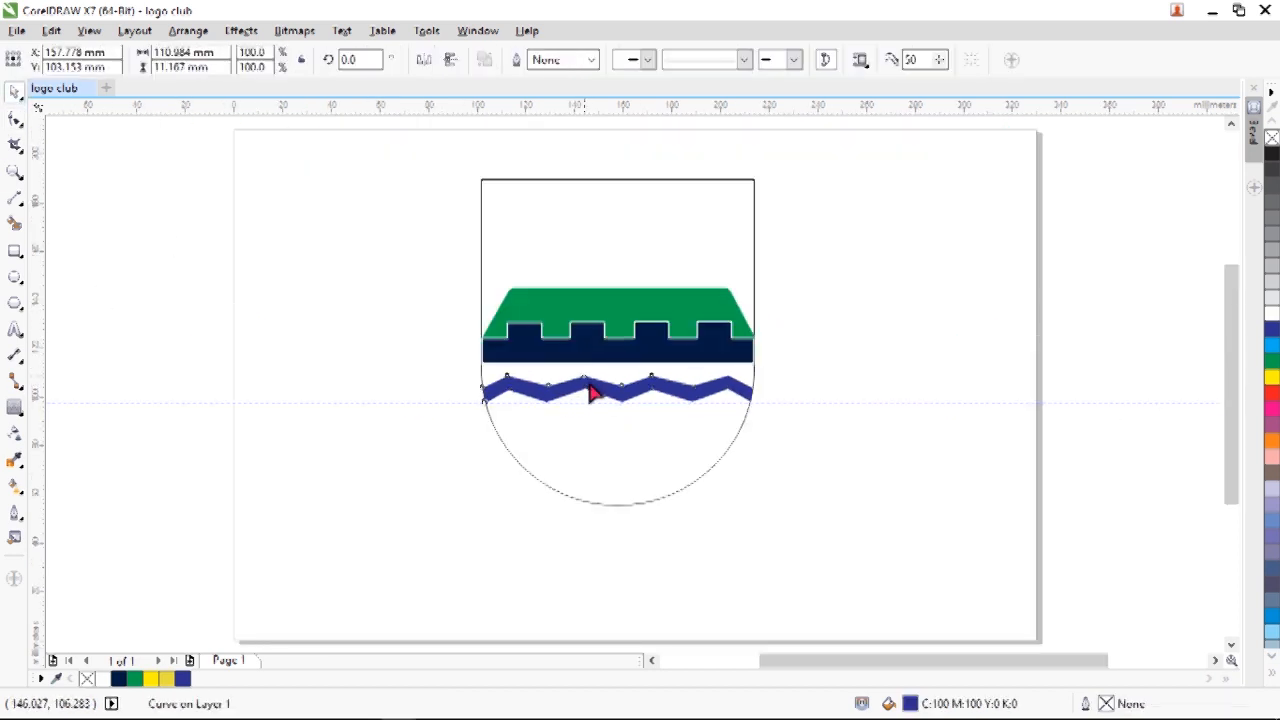
pyautogui.press('Up')
pyautogui.press('Up')
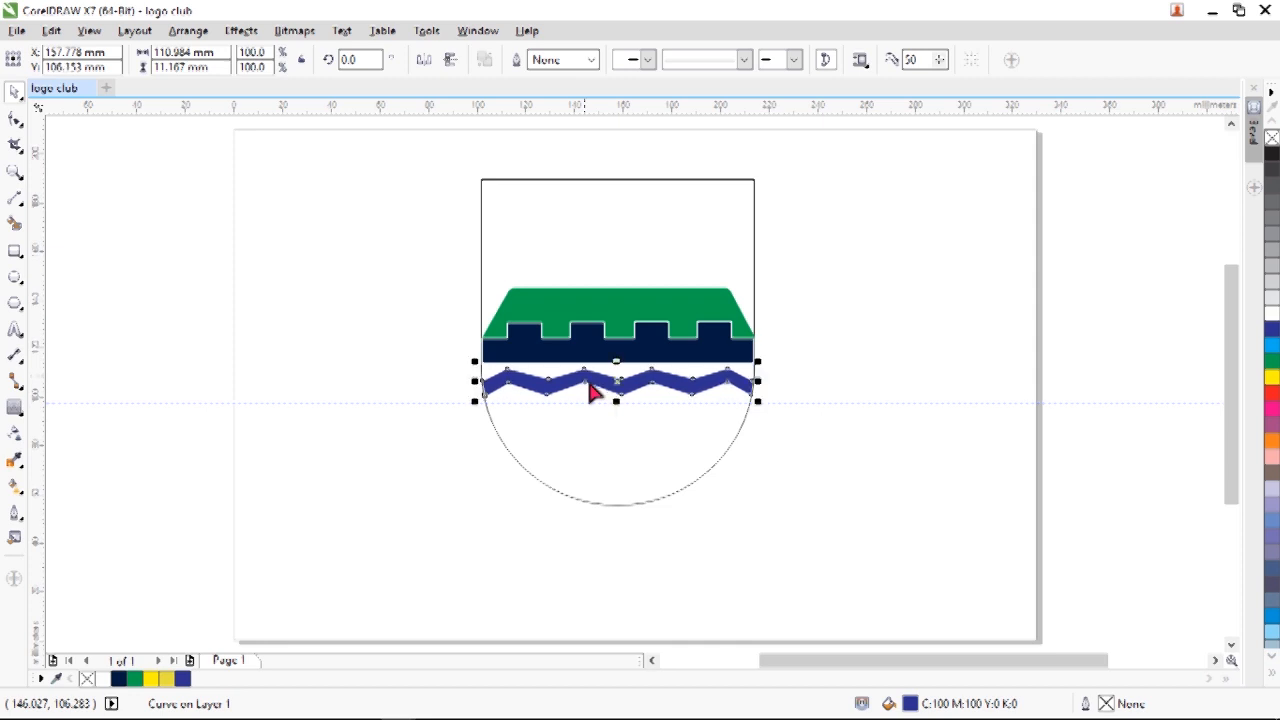
# Copy the zigzag band directly beneath itself at Y 93.192 mm and repeat the copy twice at the same spacing.
pyautogui.moveTo(590, 391); pyautogui.dragTo(622, 416)
pyautogui.press('Up')
pyautogui.press('Up')
pyautogui.press('Up')
pyautogui.press('Up')
pyautogui.press('Up')
pyautogui.press('Up')
pyautogui.press('Up')
pyautogui.press('Up')
pyautogui.press('Left')
pyautogui.press('Left')
pyautogui.press('Left')
pyautogui.press('Left')
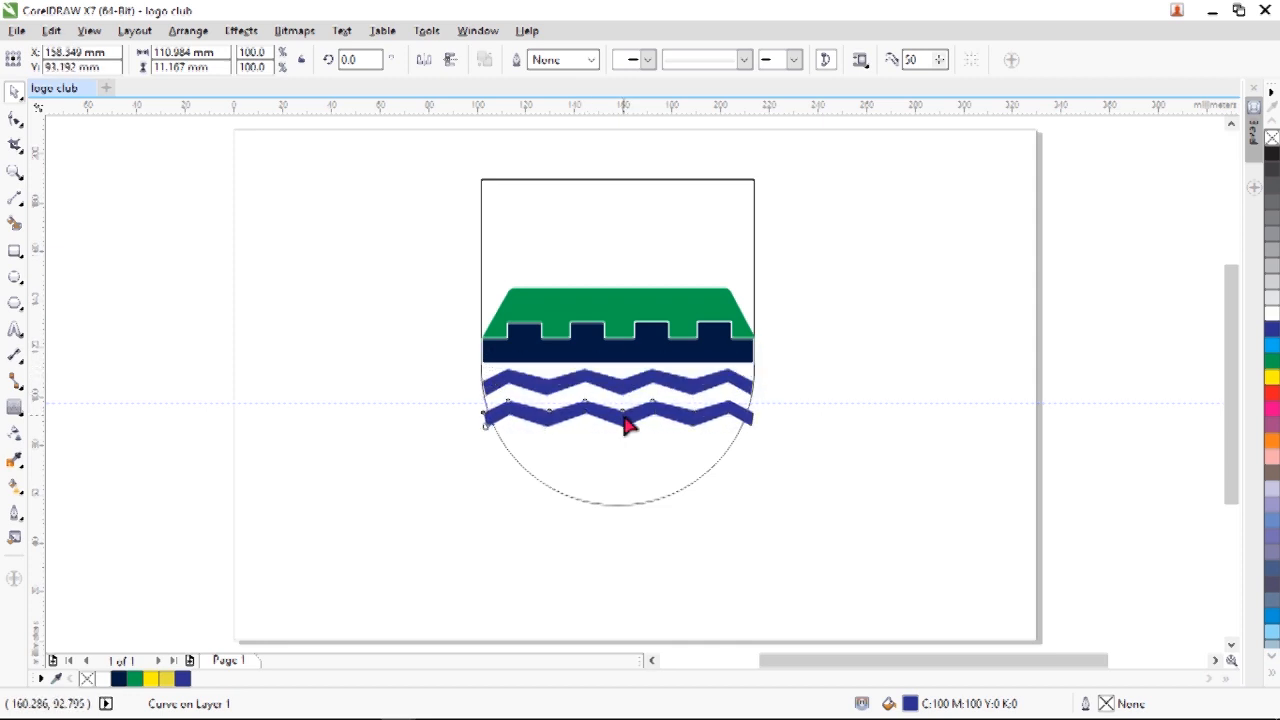
pyautogui.hotkey('ctrl', 'd')
pyautogui.hotkey('ctrl', 'd')
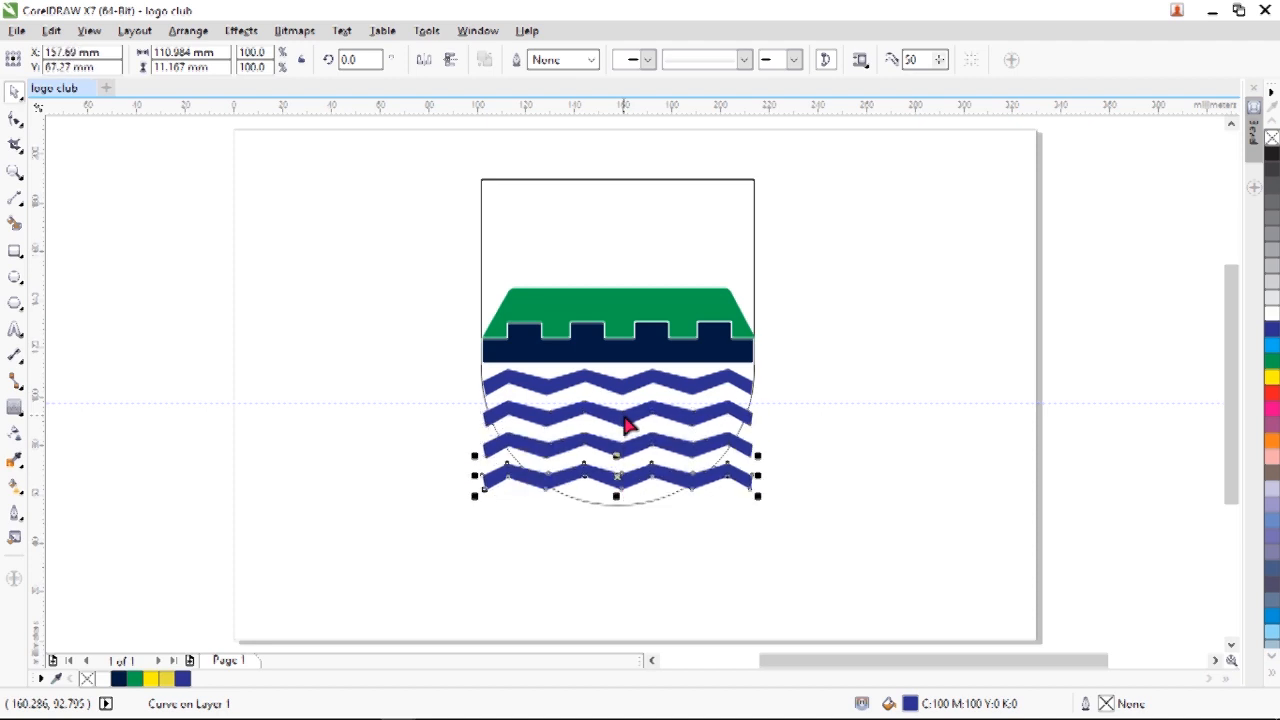
# PowerClip all four zigzag bands inside the shield outline.
pyautogui.moveTo(529, 391); pyautogui.dragTo(423, 374)
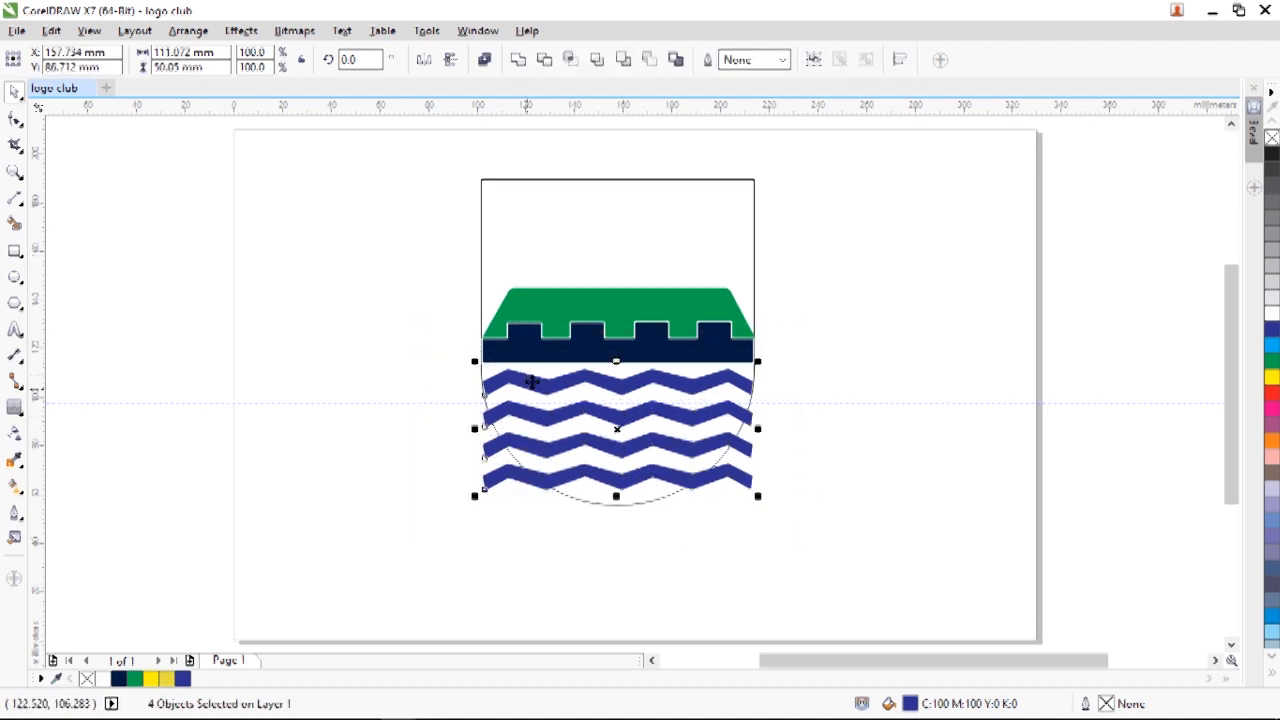
pyautogui.rightClick(530, 380)
pyautogui.click(571, 300)
pyautogui.click(571, 423)
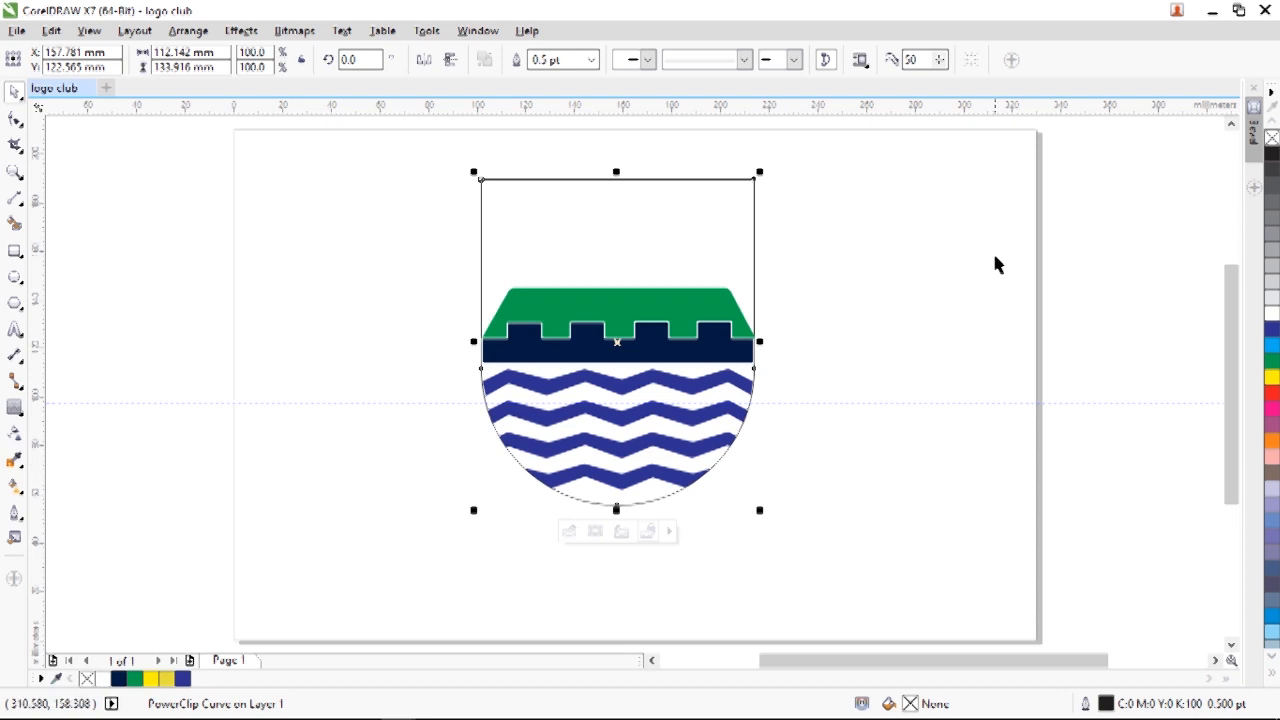
pyautogui.click(899, 331)
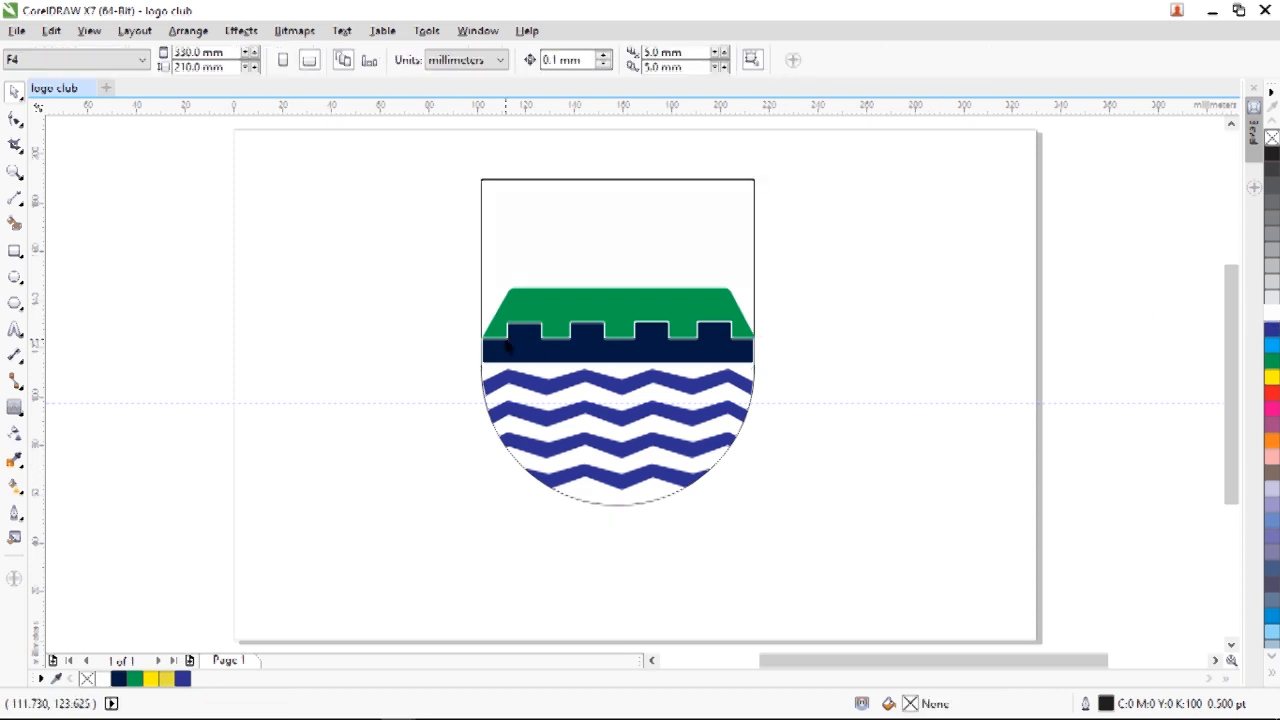
# Draw a rectangle about 111.6 × 75.3 mm over the shield's upper part and make its fill and outline yellow.
pyautogui.press('F6')
pyautogui.moveTo(481, 180)
pyautogui.mouseDown()
pyautogui.moveTo(757, 200)
pyautogui.moveTo(755, 363)
pyautogui.mouseUp()
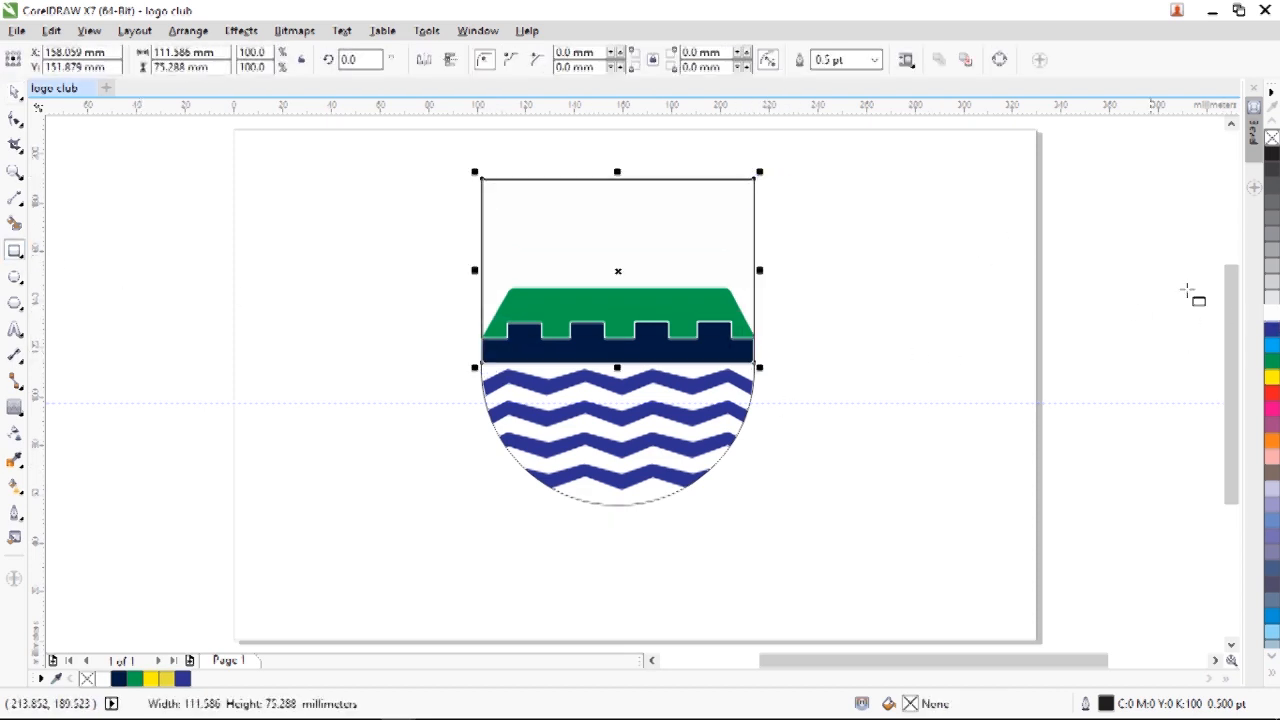
pyautogui.click(1272, 379)
pyautogui.rightClick(1272, 379)
# Order the yellow rectangle behind the green trapezoid and navy battlement, and give the shield a white fill.
pyautogui.click(14, 92)
pyautogui.rightClick(538, 250)
pyautogui.click(570, 266)
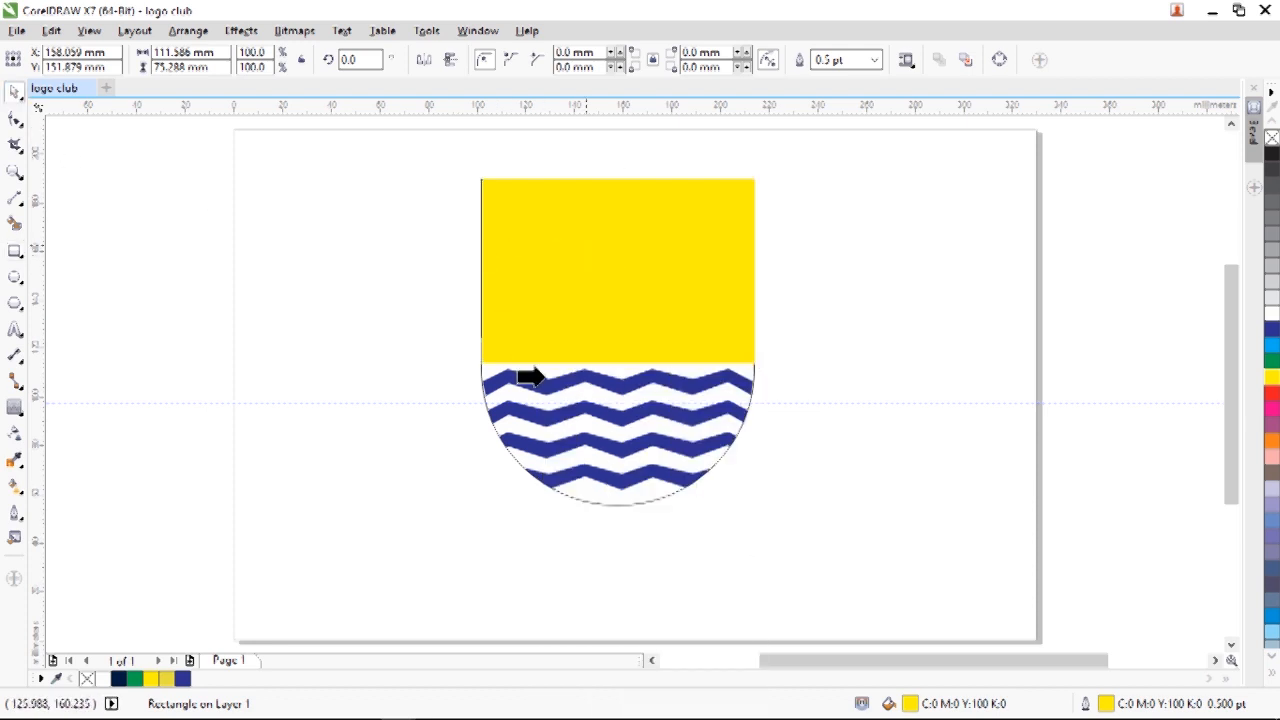
pyautogui.click(550, 371)
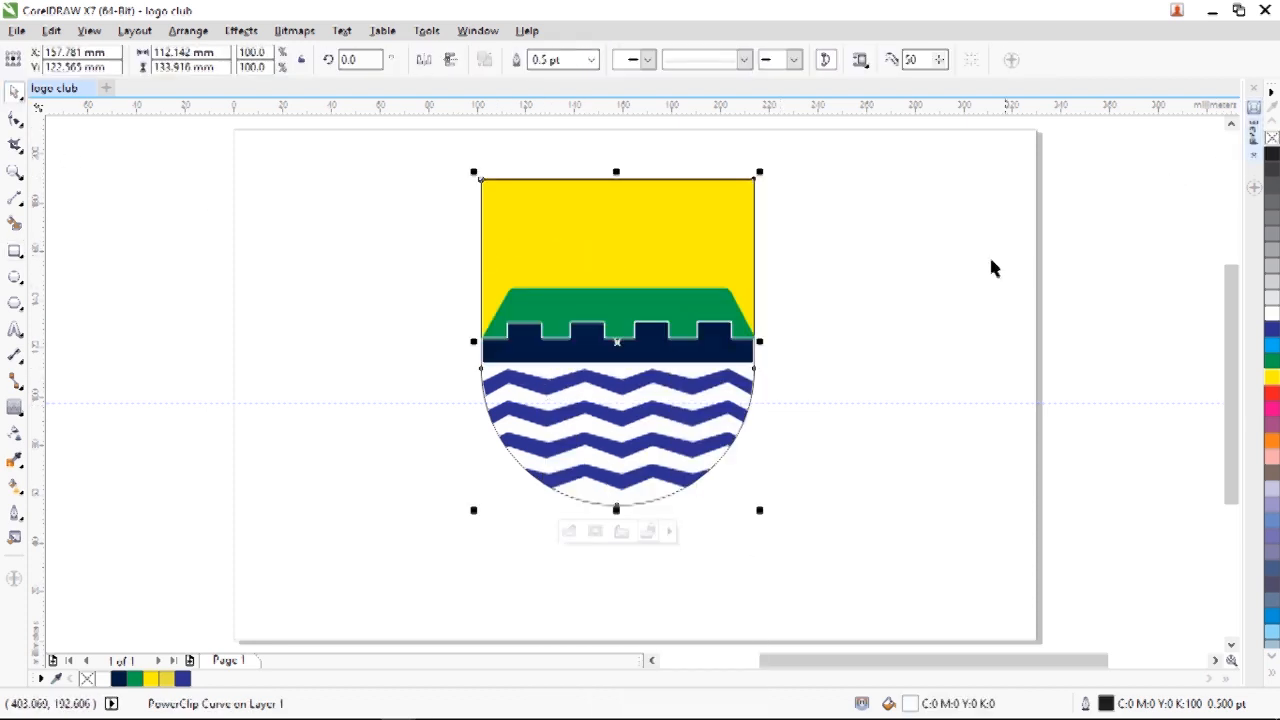
pyautogui.click(943, 251)
# Add the artistic text "1933" in 24 pt Arial on the yellow area.
pyautogui.press('F8')
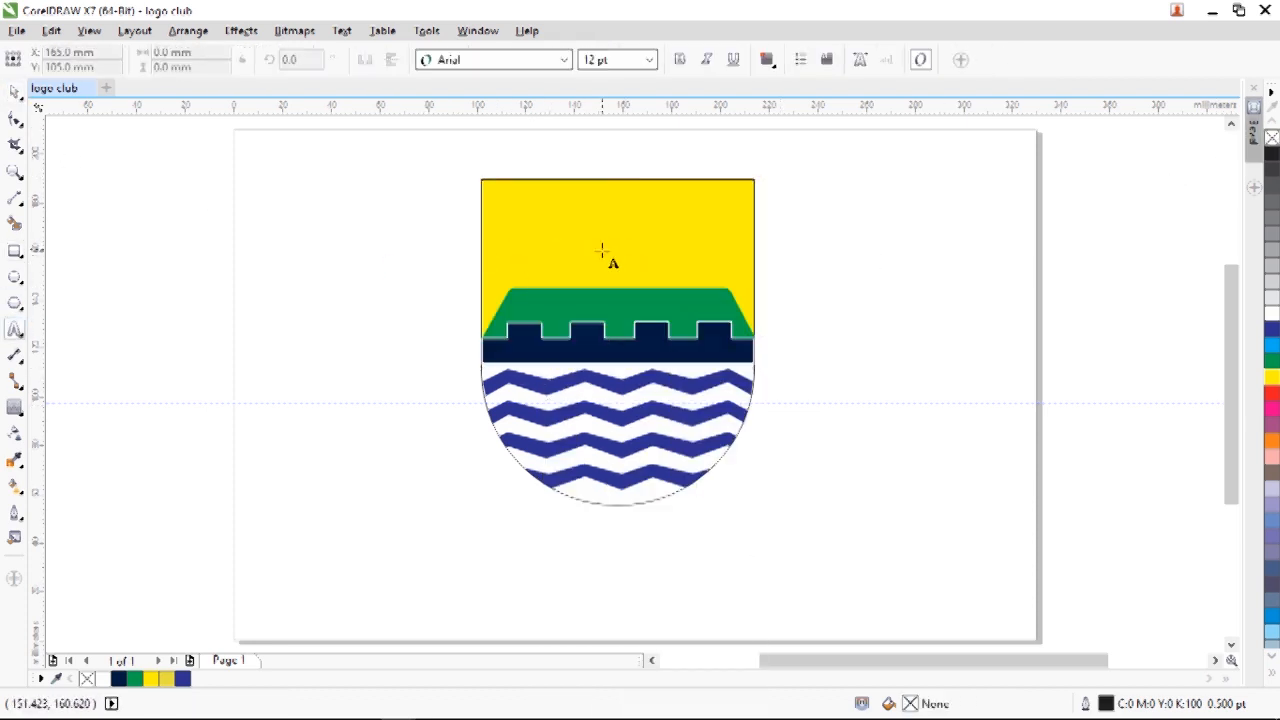
pyautogui.click(602, 252)
pyautogui.write('19')
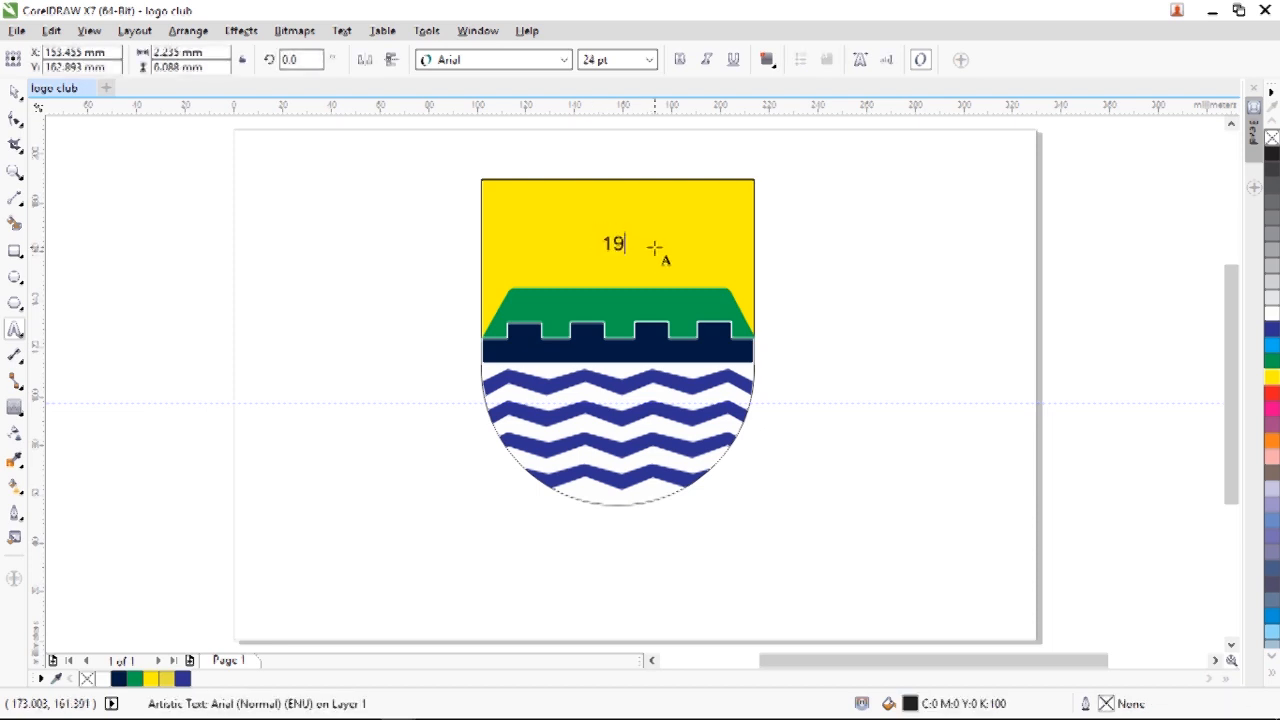
pyautogui.write('33')
pyautogui.hotkey('ctrl', 'space')
# Centre the 1933 text horizontally on the shield, enlarge it to about 32 pt and place it just above the green trapezoid.
pyautogui.moveTo(463, 168); pyautogui.dragTo(812, 547)
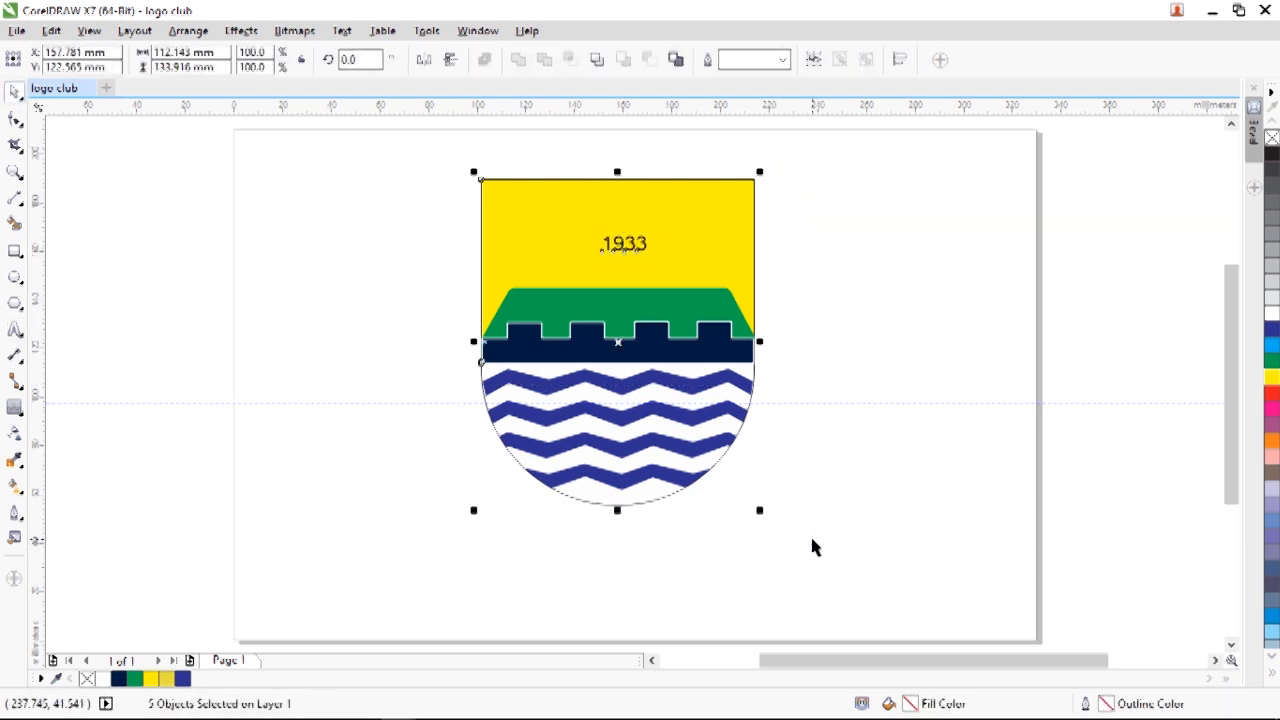
pyautogui.click(831, 361)
pyautogui.click(623, 243)
pyautogui.moveTo(646, 257)
pyautogui.mouseDown()
pyautogui.moveTo(656, 264)
pyautogui.moveTo(623, 249)
pyautogui.moveTo(623, 262)
pyautogui.mouseUp()
# Add the artistic text "PERSIB" in Arial above 1933 and enlarge it to about 76 pt.
pyautogui.click(15, 330)
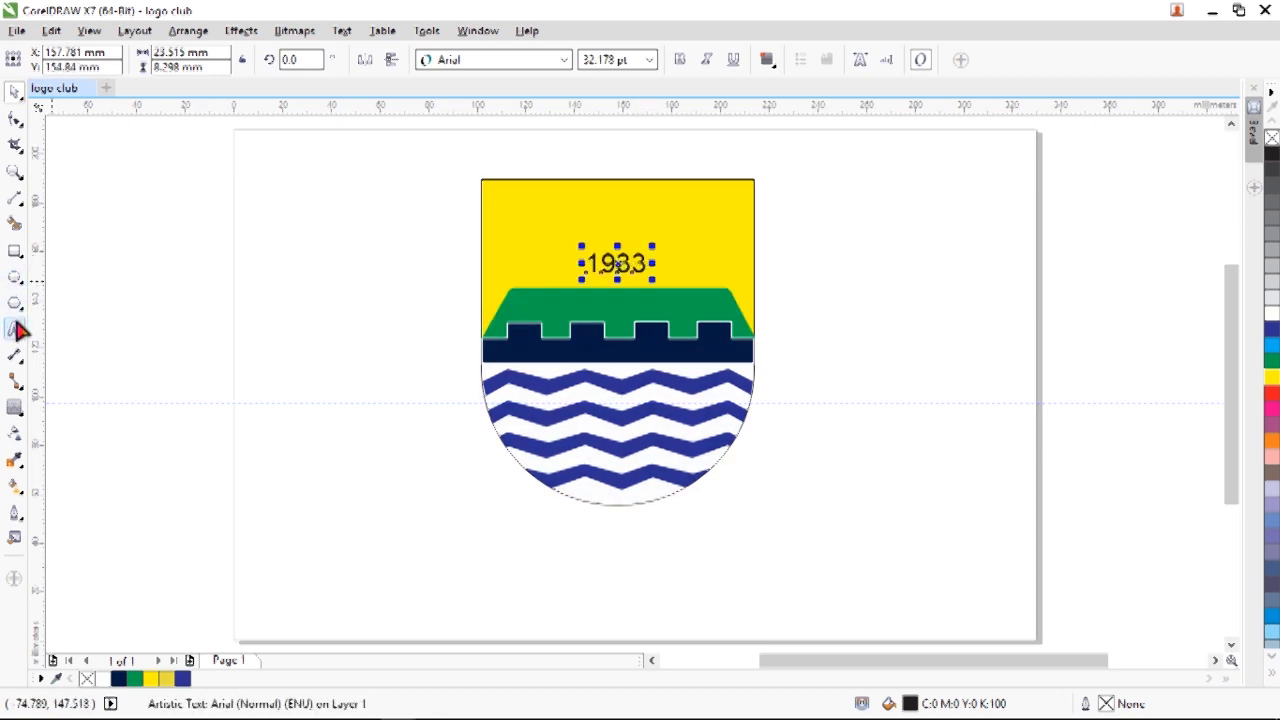
pyautogui.click(635, 240)
pyautogui.write('RSIB')
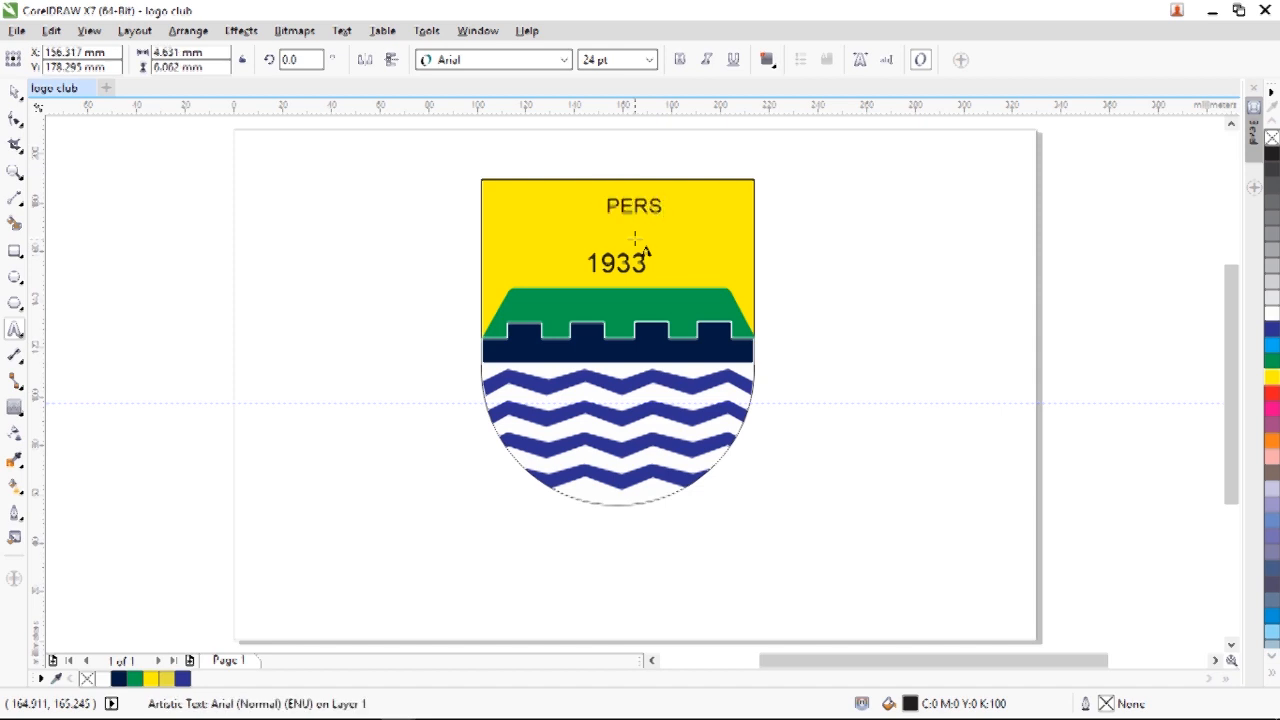
pyautogui.click(20, 97)
pyautogui.moveTo(600, 218); pyautogui.dragTo(520, 263)
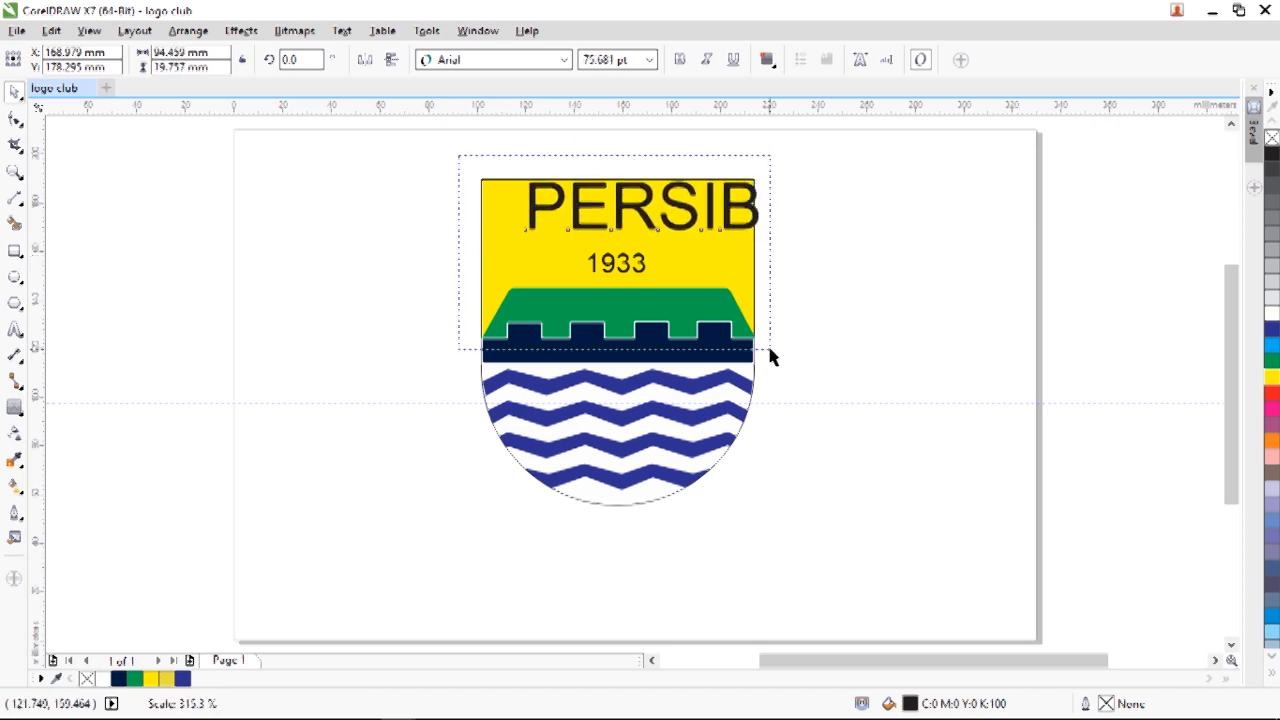
# Centre the PERSIB text horizontally on the shield.
pyautogui.moveTo(770, 350); pyautogui.dragTo(804, 552)
pyautogui.press('c')
pyautogui.click(881, 219)
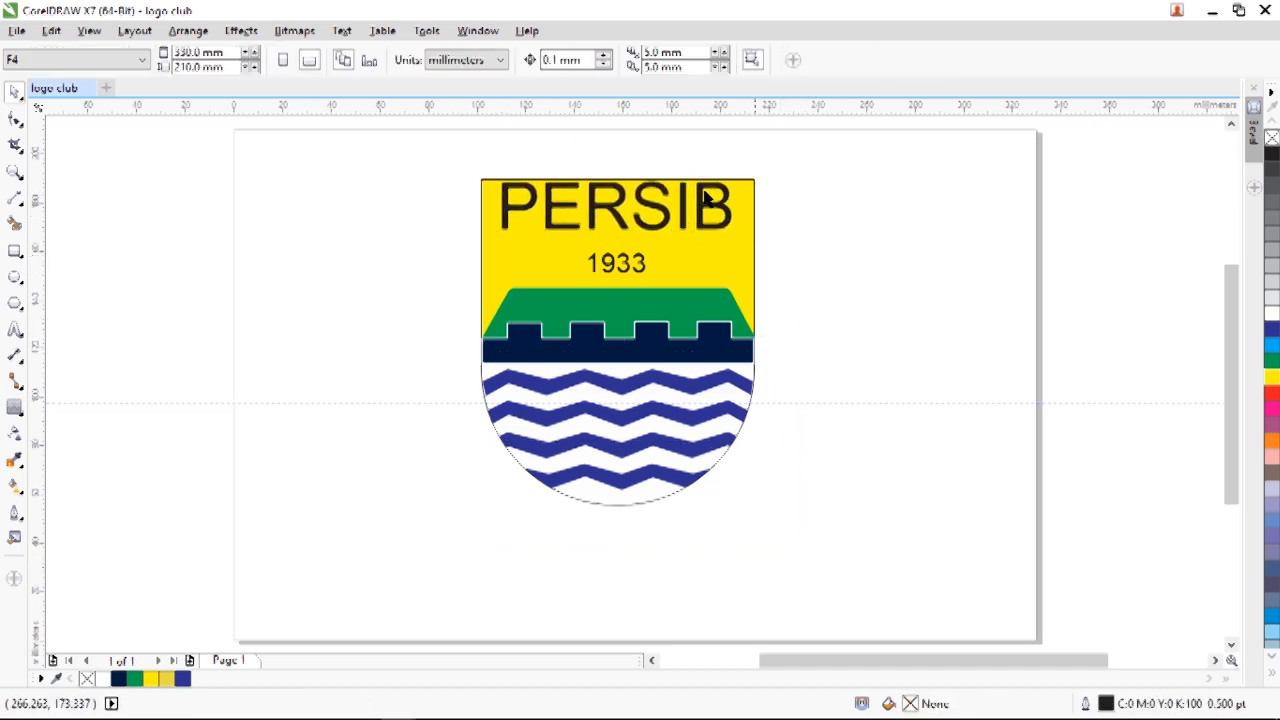
# Change the PERSIB text's font to Arial Black, scale it down to about 58 pt and place it above 1933.
pyautogui.click(623, 203)
pyautogui.click(563, 60)
pyautogui.moveTo(591, 88)
pyautogui.click(729, 266)
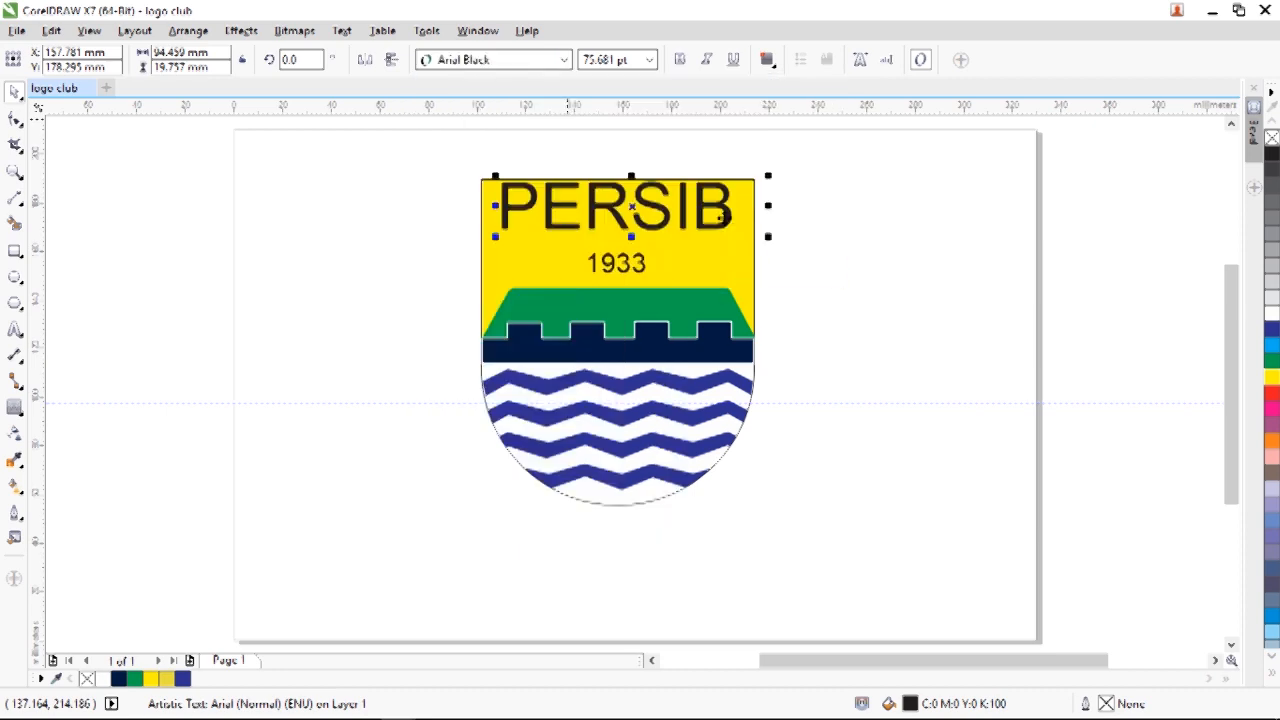
pyautogui.moveTo(769, 237); pyautogui.dragTo(708, 225)
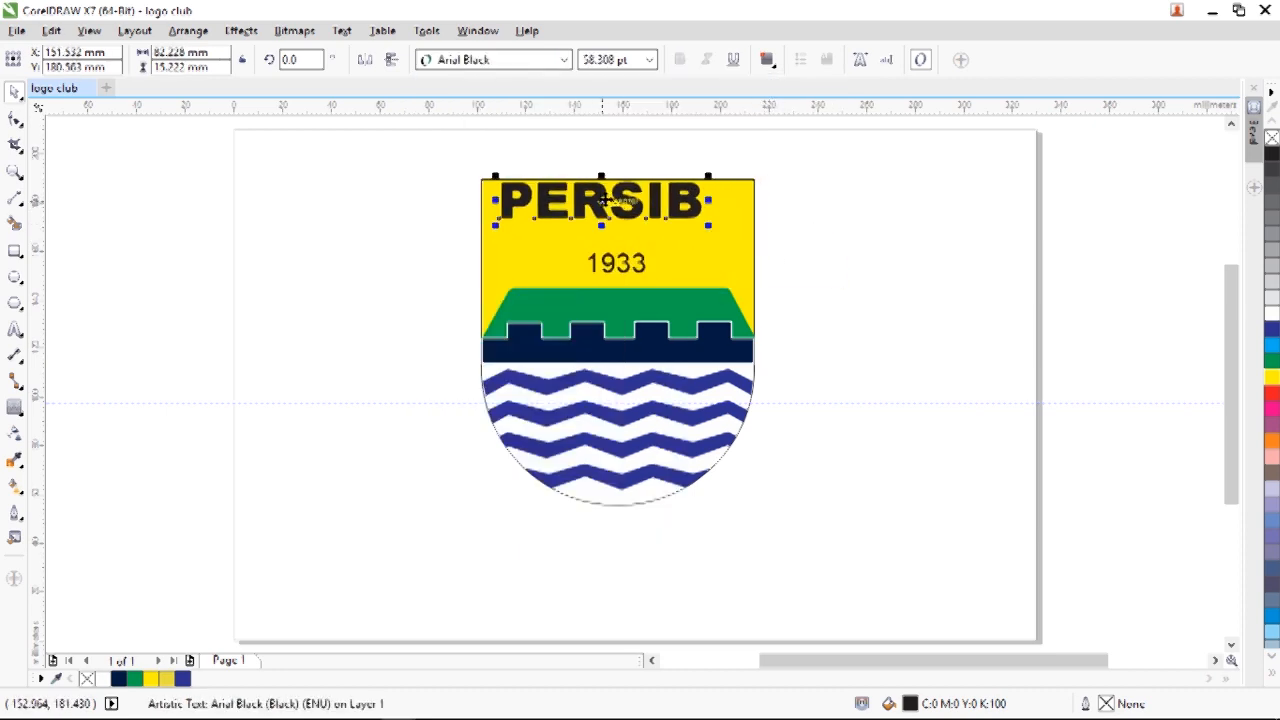
pyautogui.moveTo(603, 202); pyautogui.dragTo(621, 214)
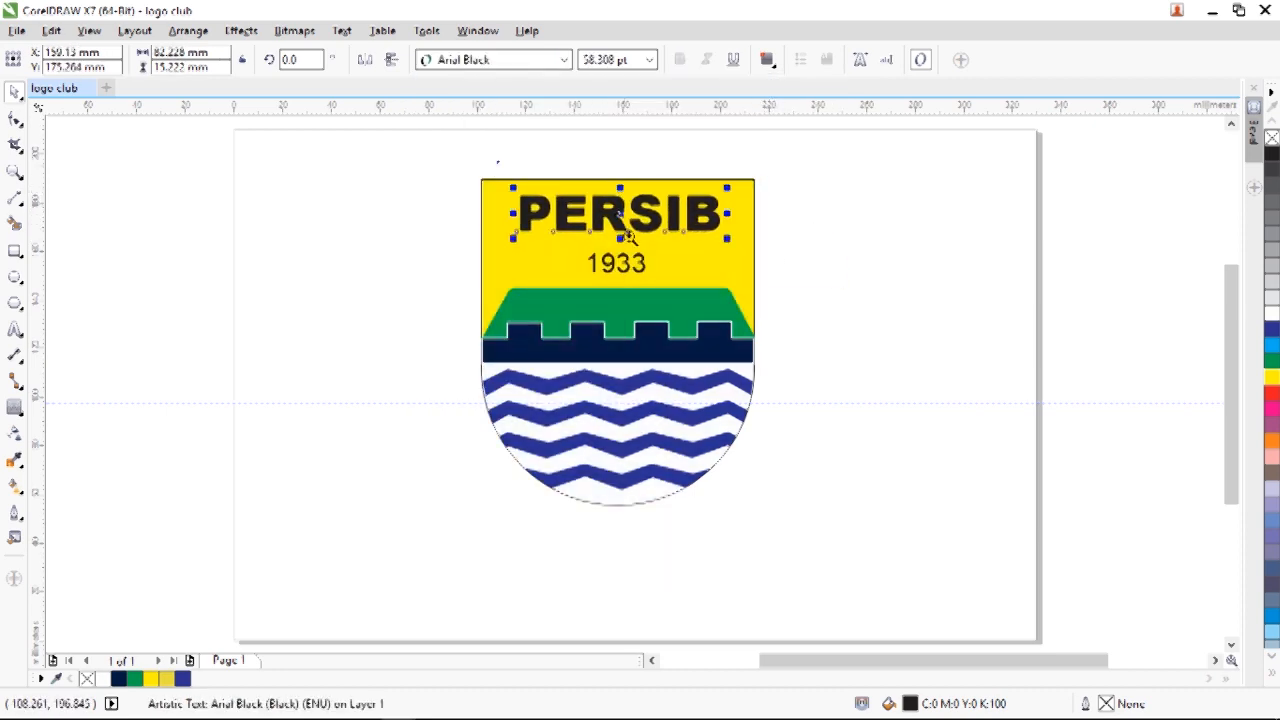
# Stretch the PERSIB text taller and narrow it to about 77.5 × 17.8 mm.
pyautogui.scroll(3, 628, 236)
pyautogui.moveTo(585, 260); pyautogui.dragTo(586, 222)
pyautogui.moveTo(1024, 436); pyautogui.dragTo(1012, 436)
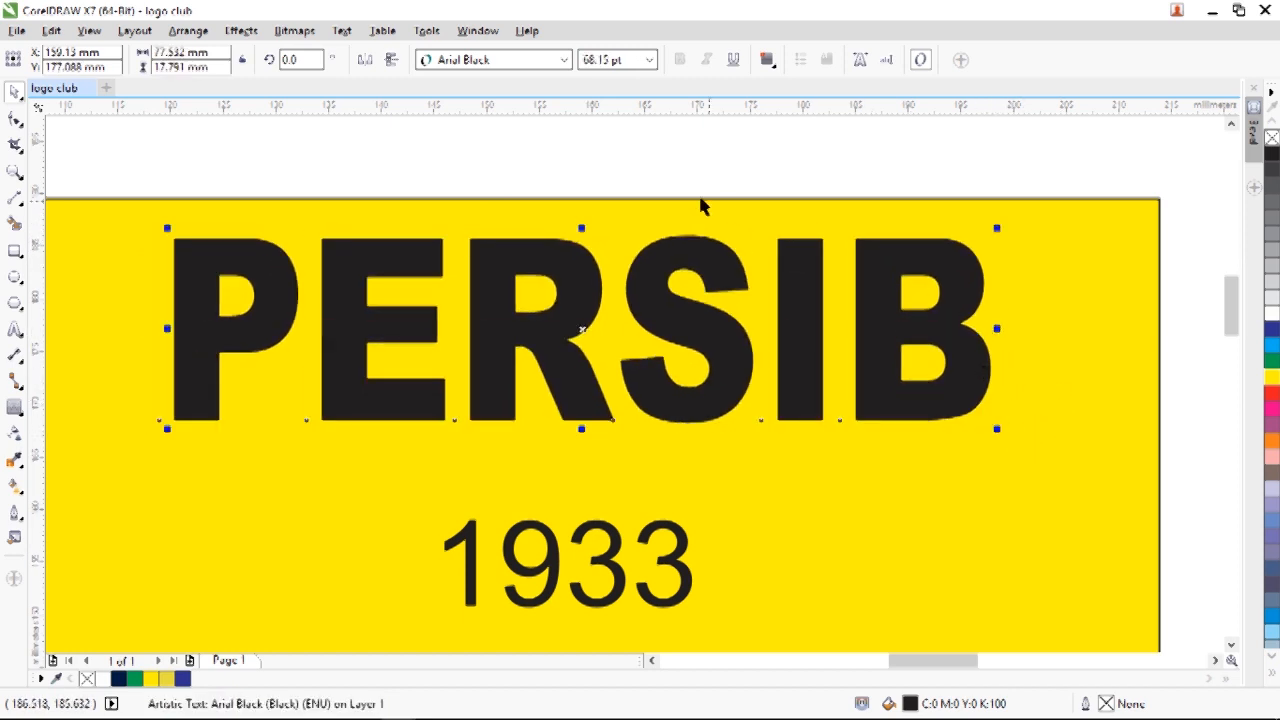
# Centre the reshaped PERSIB text horizontally on the shield and select only that text.
pyautogui.scroll(-3, 698, 207)
pyautogui.moveTo(449, 163); pyautogui.dragTo(746, 508)
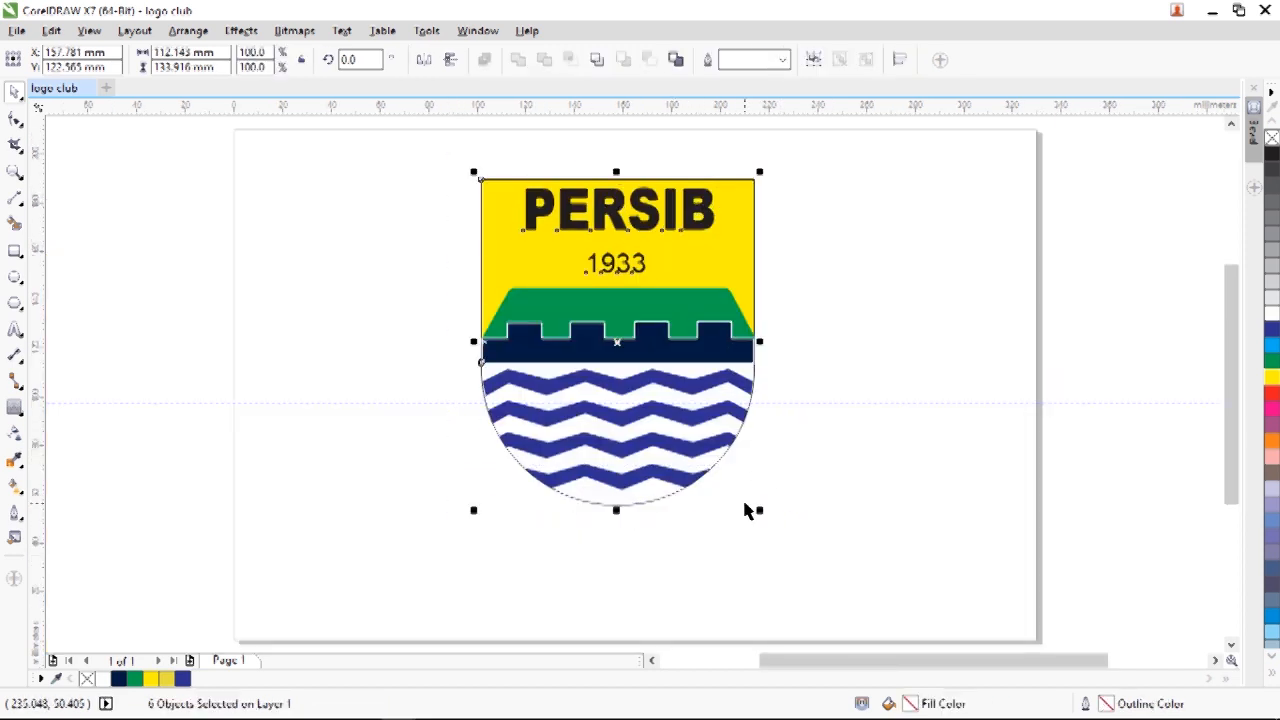
pyautogui.click(708, 214)
pyautogui.keyDown('ctrl'); pyautogui.click(708, 214); pyautogui.keyUp('ctrl')
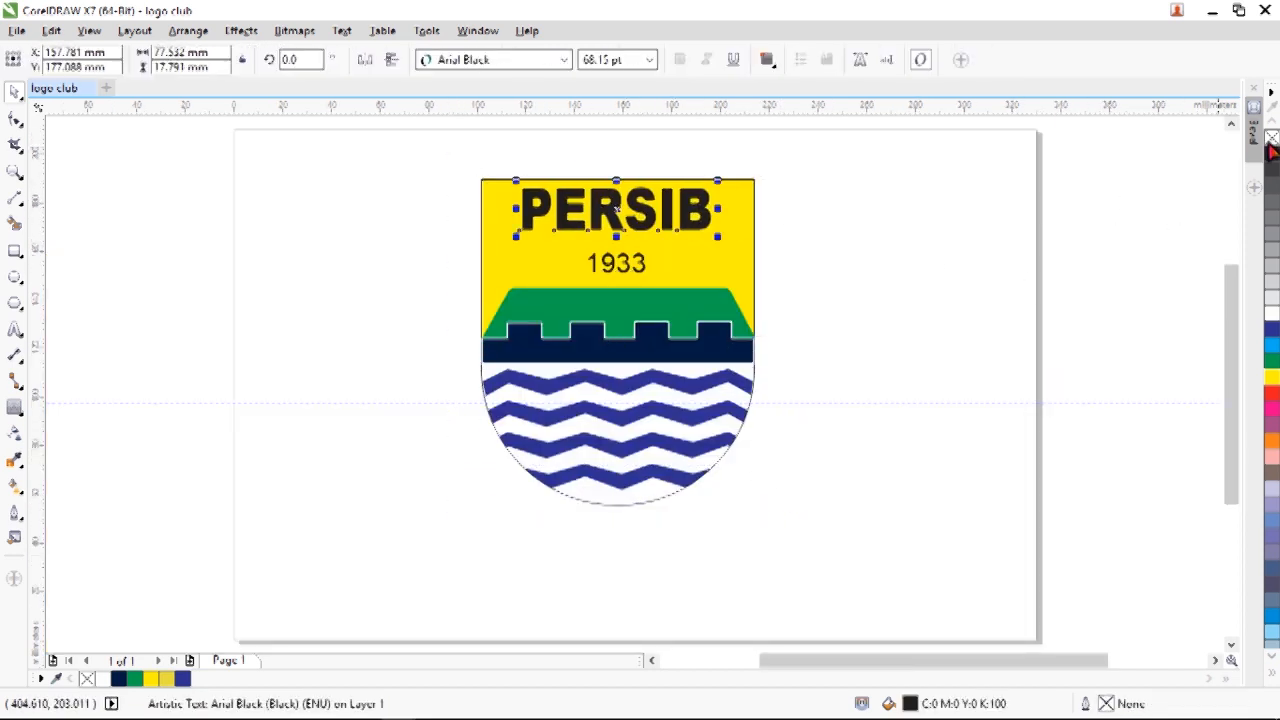
# Move the PERSIB text slightly down towards 1933 and set its width to 80 mm.
pyautogui.moveTo(629, 208); pyautogui.dragTo(629, 217)
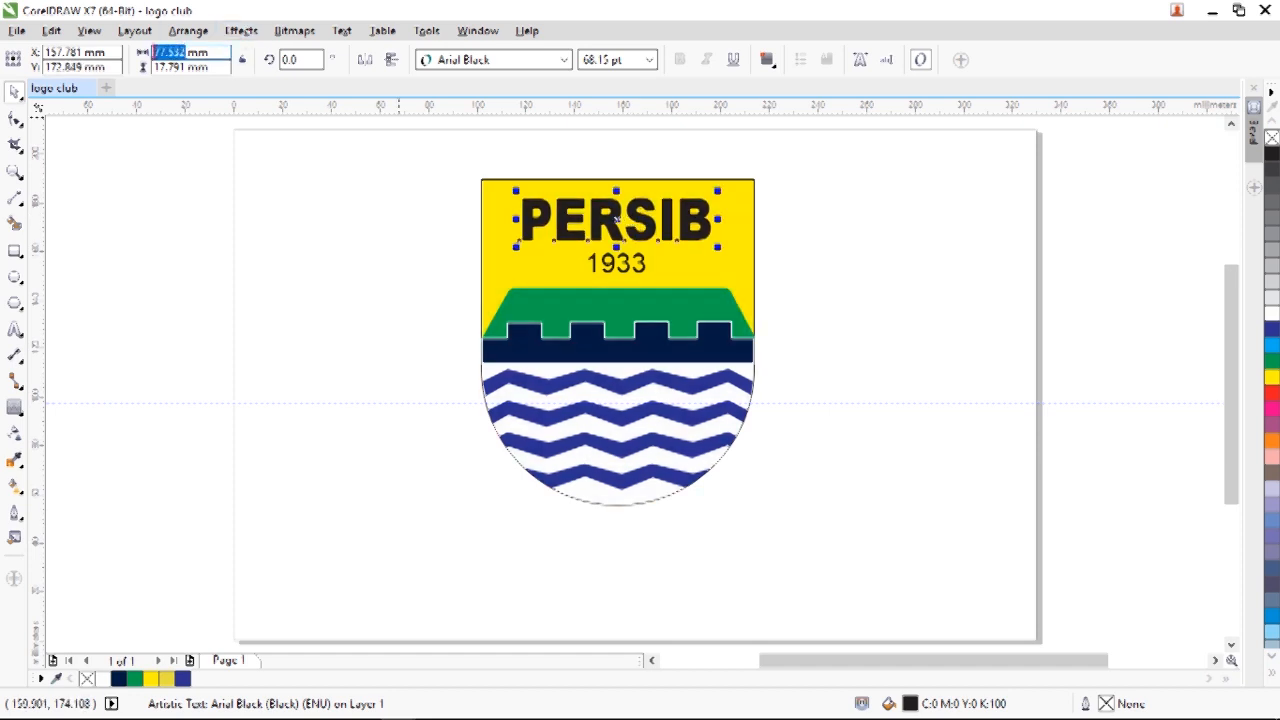
pyautogui.write('80')
pyautogui.click(216, 65)
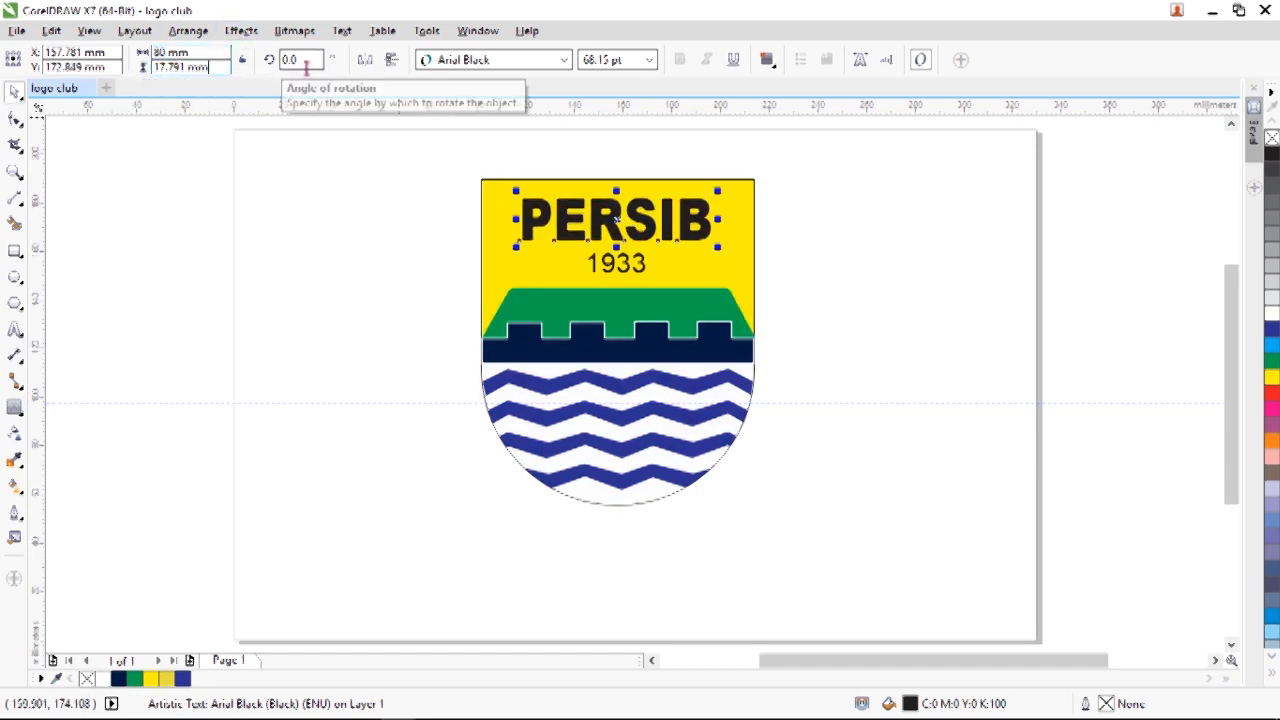
pyautogui.click(306, 62)
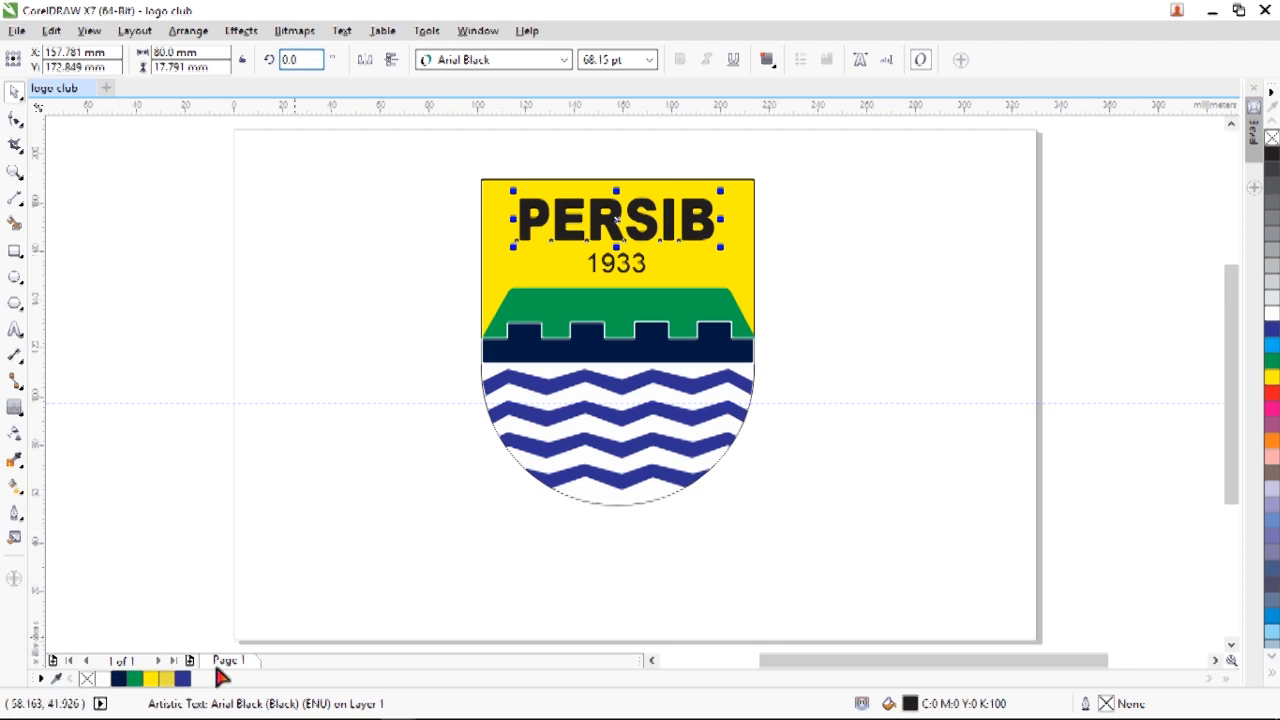
# Format the PERSIB text in blue Arial Narrow and stretch its width to about 79.7 mm.
pyautogui.click(183, 679)
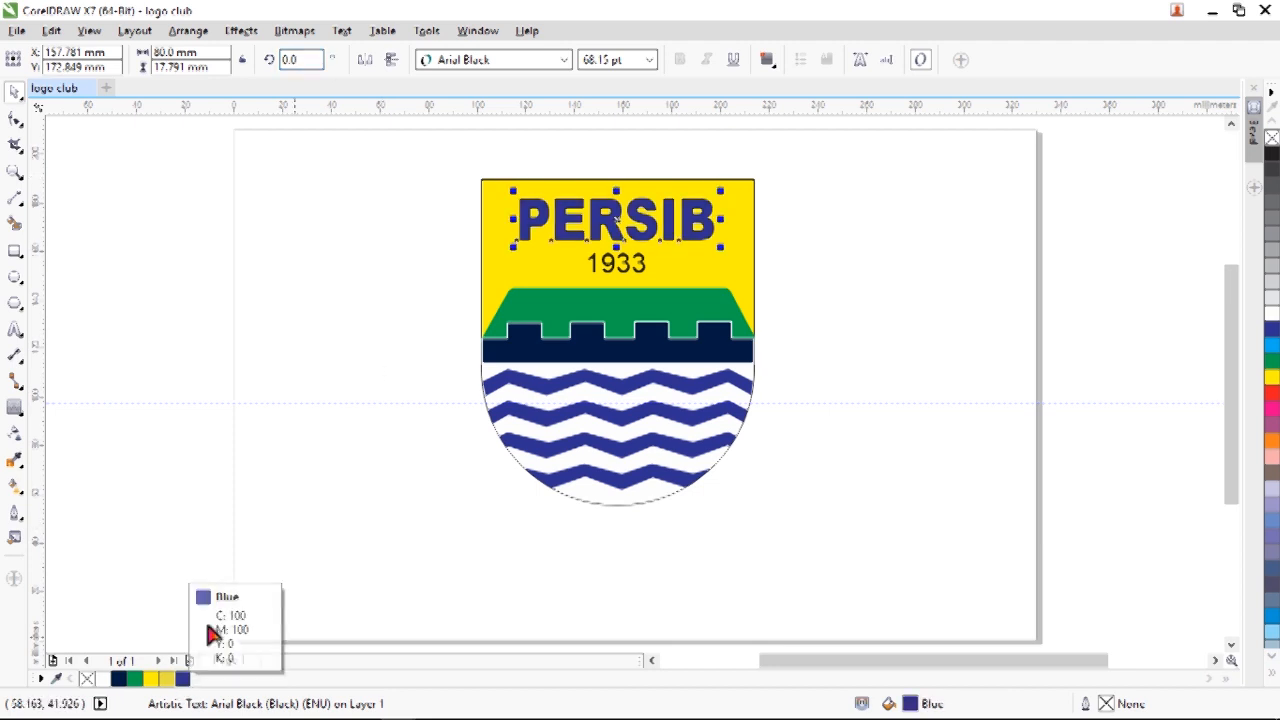
pyautogui.click(563, 60)
pyautogui.click(740, 160)
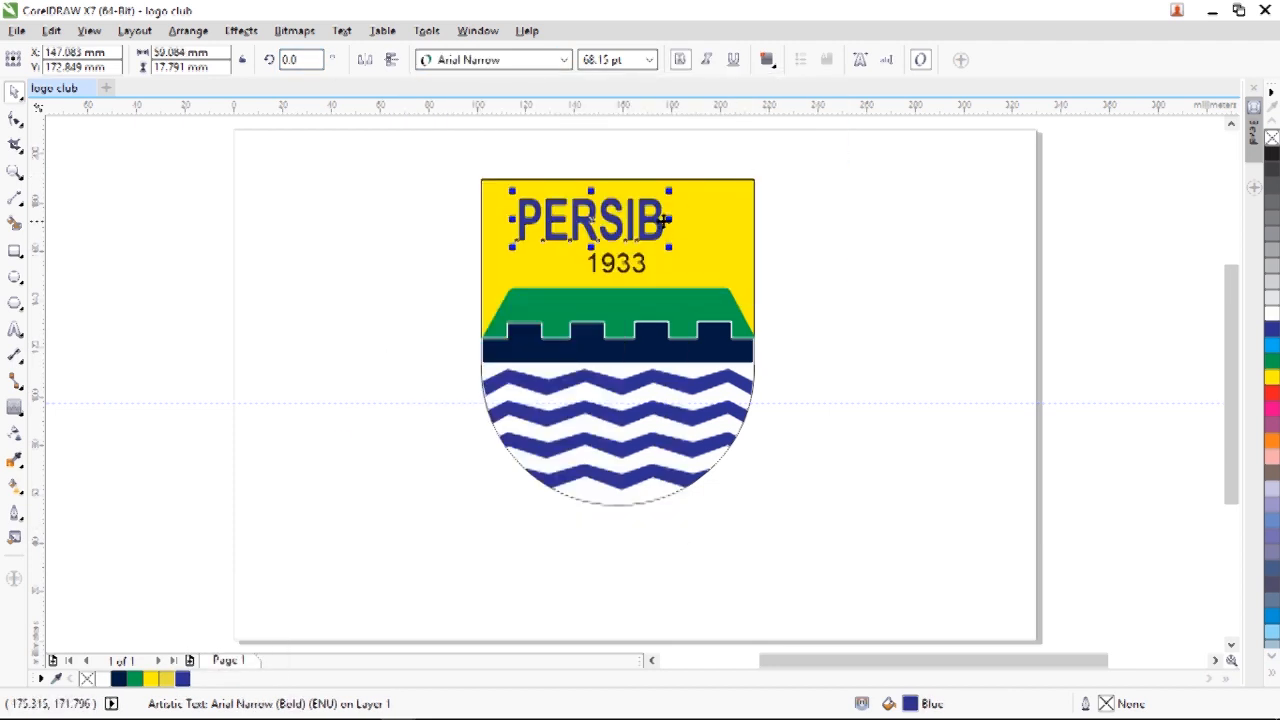
pyautogui.moveTo(666, 218); pyautogui.dragTo(720, 223)
# Centre the PERSIB text horizontally with the rest of the logo and fill the 1933 text with navy.
pyautogui.moveTo(468, 163)
pyautogui.mouseDown()
pyautogui.moveTo(781, 436)
pyautogui.moveTo(820, 523)
pyautogui.mouseUp()
pyautogui.click(836, 455)
pyautogui.click(648, 272)
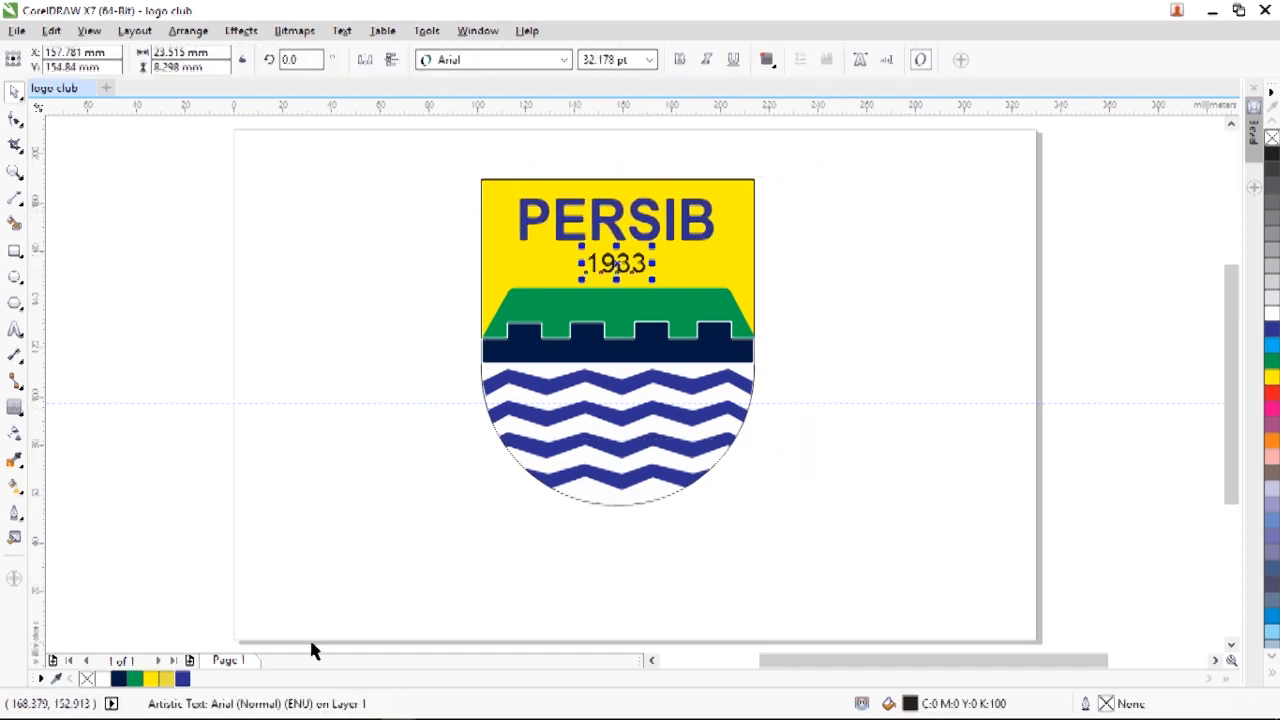
pyautogui.click(118, 679)
pyautogui.click(352, 545)
# Add a perspective effect to the PERSIB text.
pyautogui.moveTo(441, 402); pyautogui.dragTo(487, 109)
pyautogui.click(548, 260)
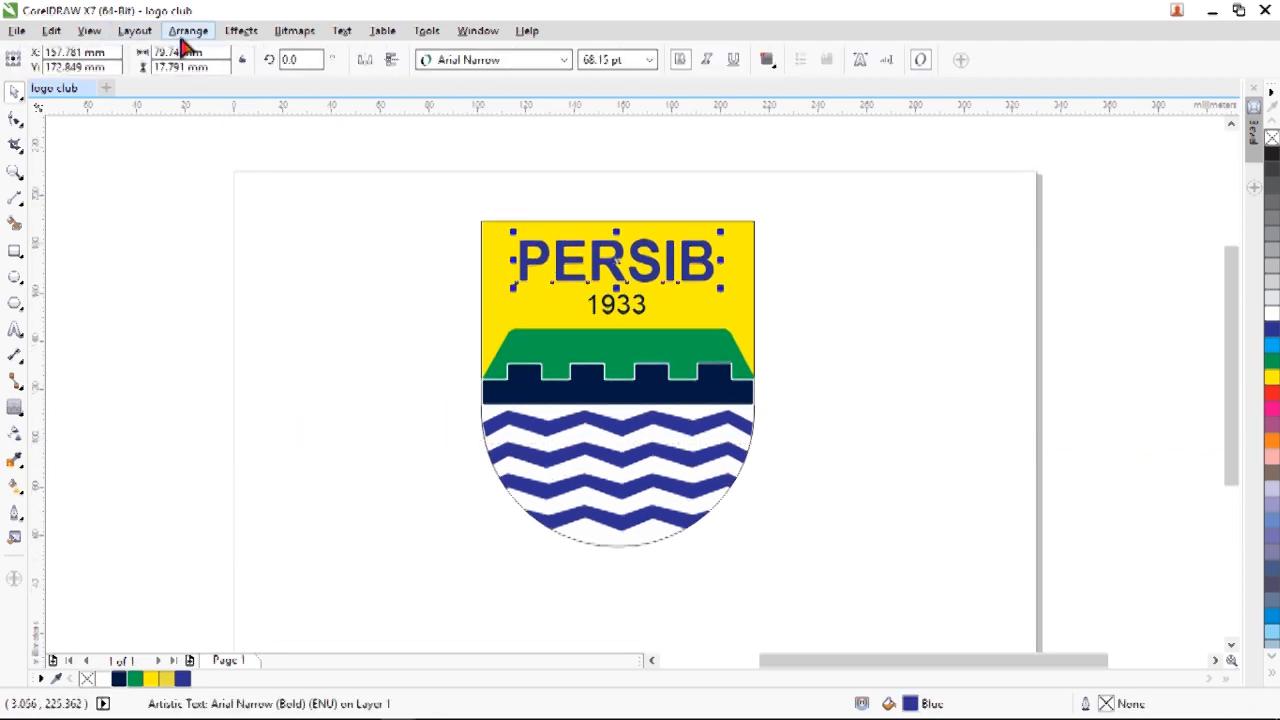
pyautogui.click(241, 30)
pyautogui.click(290, 289)
pyautogui.hotkey('shift', 'F2')
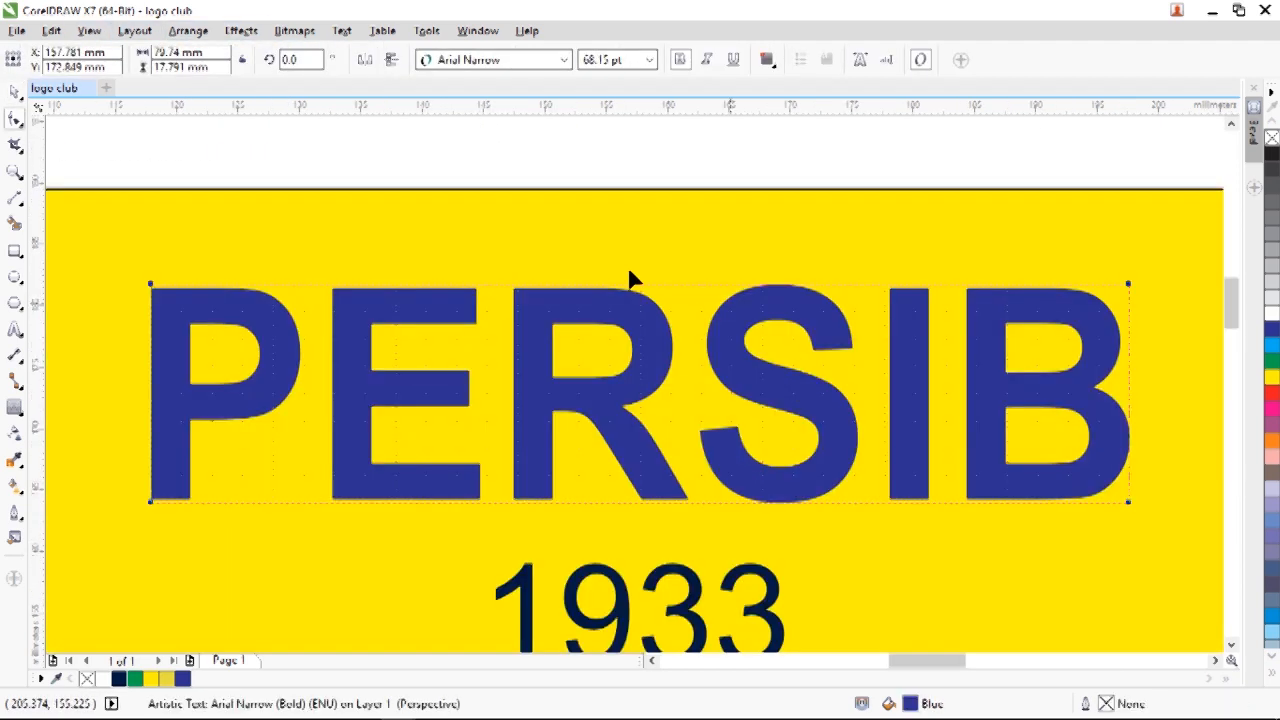
pyautogui.click(860, 297)
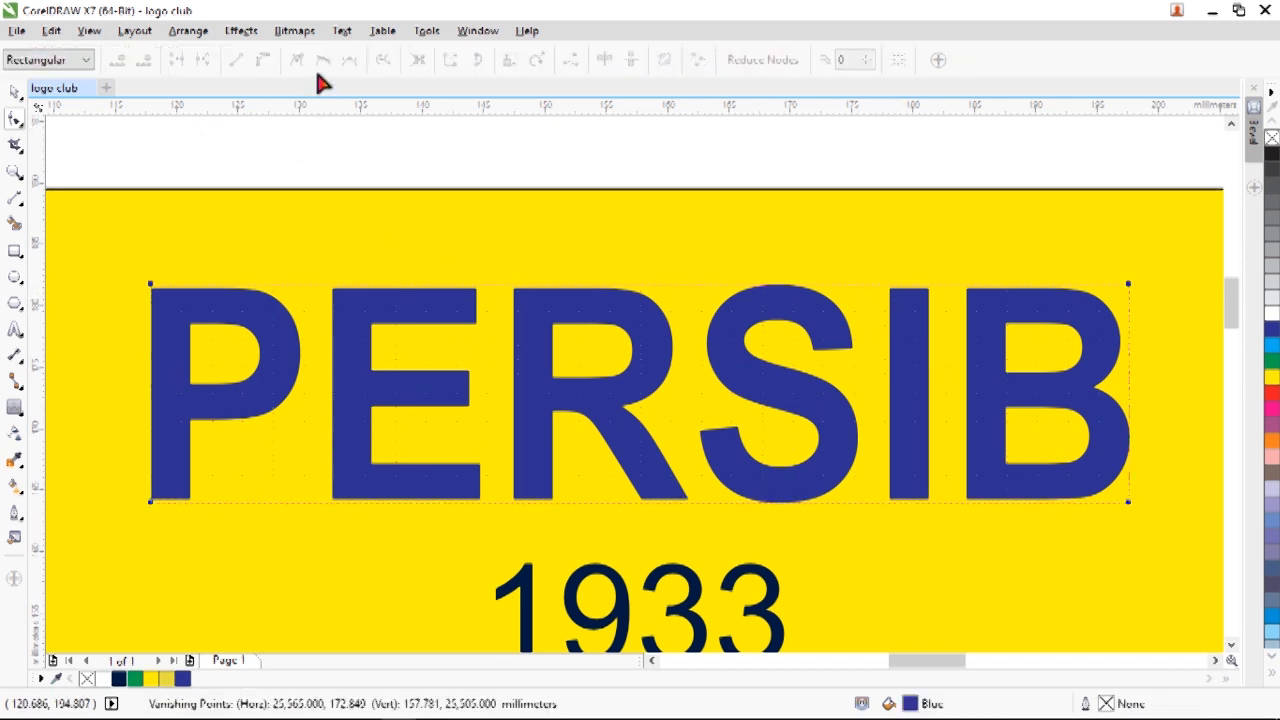
# Convert the PERSIB text to a bitmap and reshape its boundary to slant the upper left corner of the letter I.
pyautogui.click(300, 32)
pyautogui.click(350, 47)
pyautogui.click(545, 464)
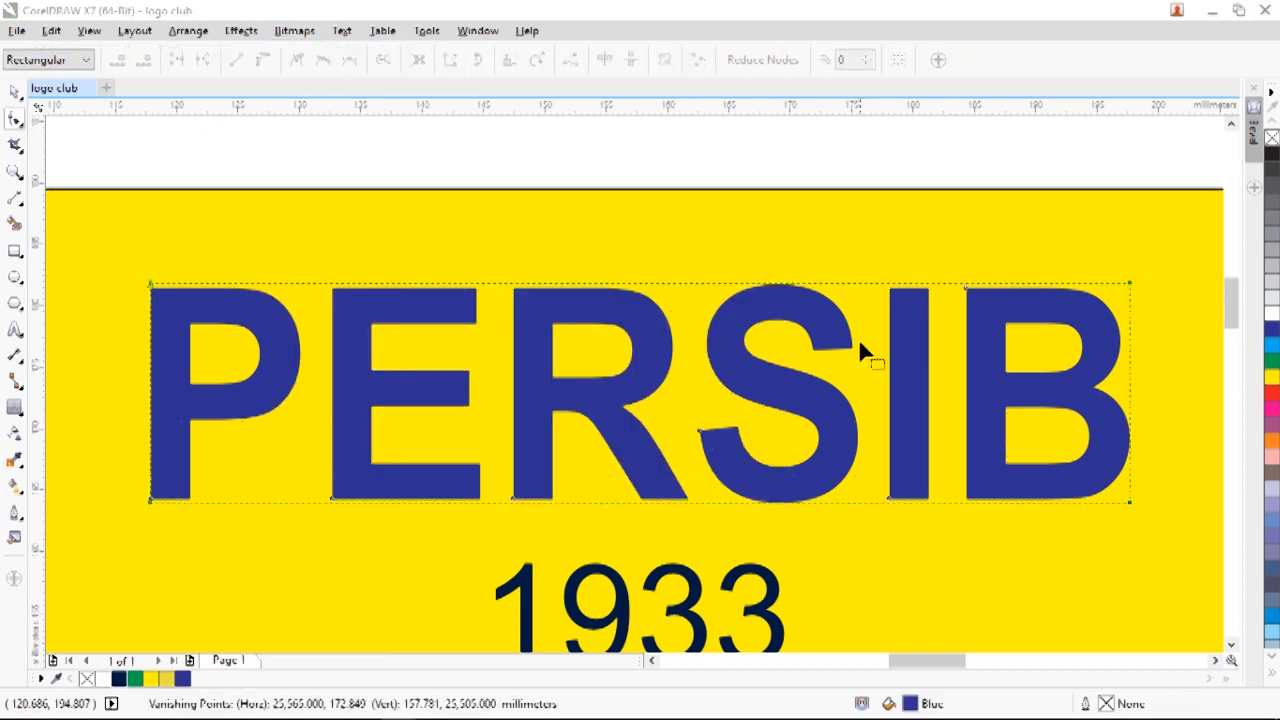
pyautogui.moveTo(891, 287)
pyautogui.mouseDown()
pyautogui.moveTo(884, 300)
pyautogui.moveTo(894, 283)
pyautogui.moveTo(937, 286)
pyautogui.moveTo(888, 300)
pyautogui.mouseUp()
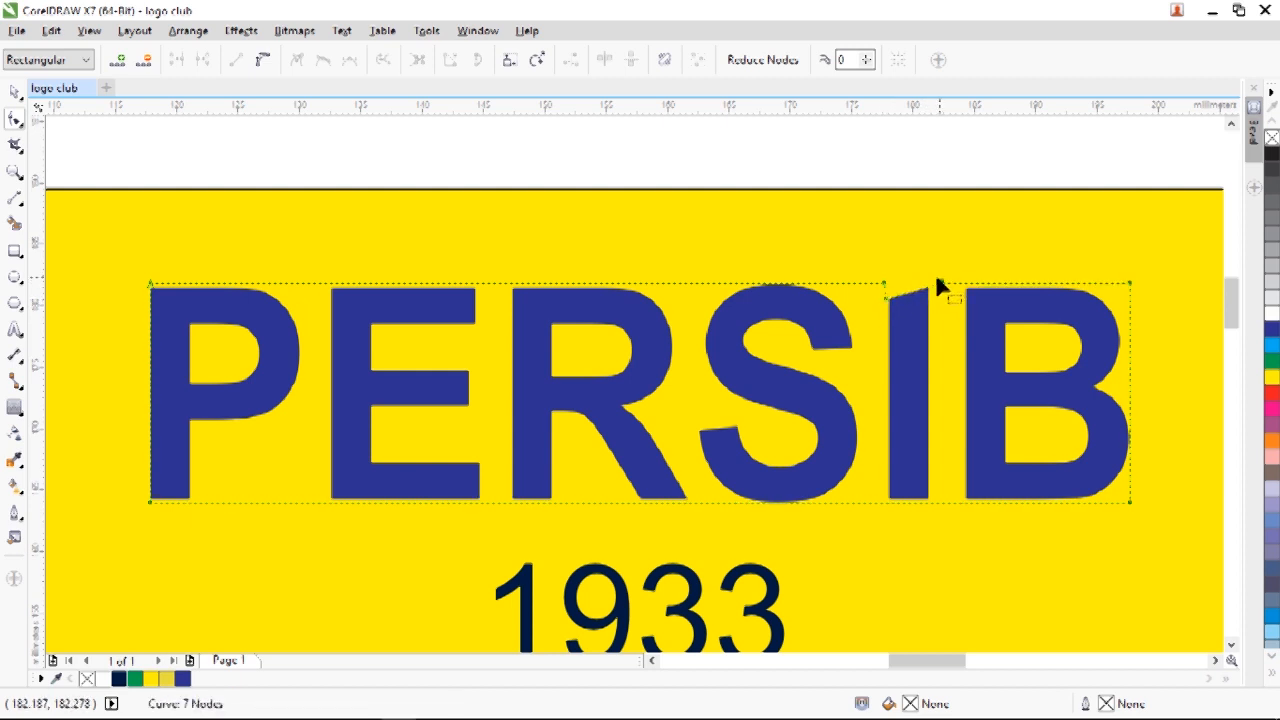
# Add nodes to the bitmap's boundary above the letter E and cut the end of its upper arm diagonally.
pyautogui.doubleClick(464, 284)
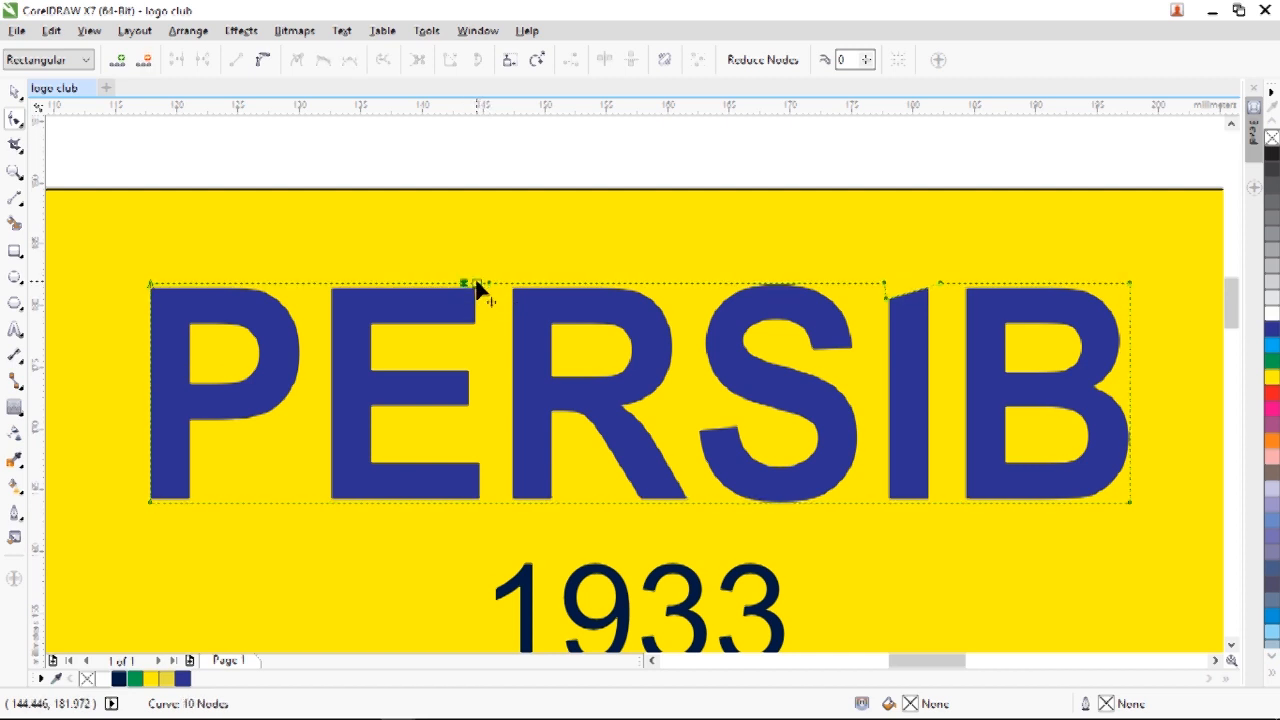
pyautogui.moveTo(469, 312); pyautogui.dragTo(465, 341)
pyautogui.moveTo(478, 285); pyautogui.dragTo(477, 286)
pyautogui.moveTo(464, 337); pyautogui.dragTo(453, 336)
pyautogui.click(474, 309)
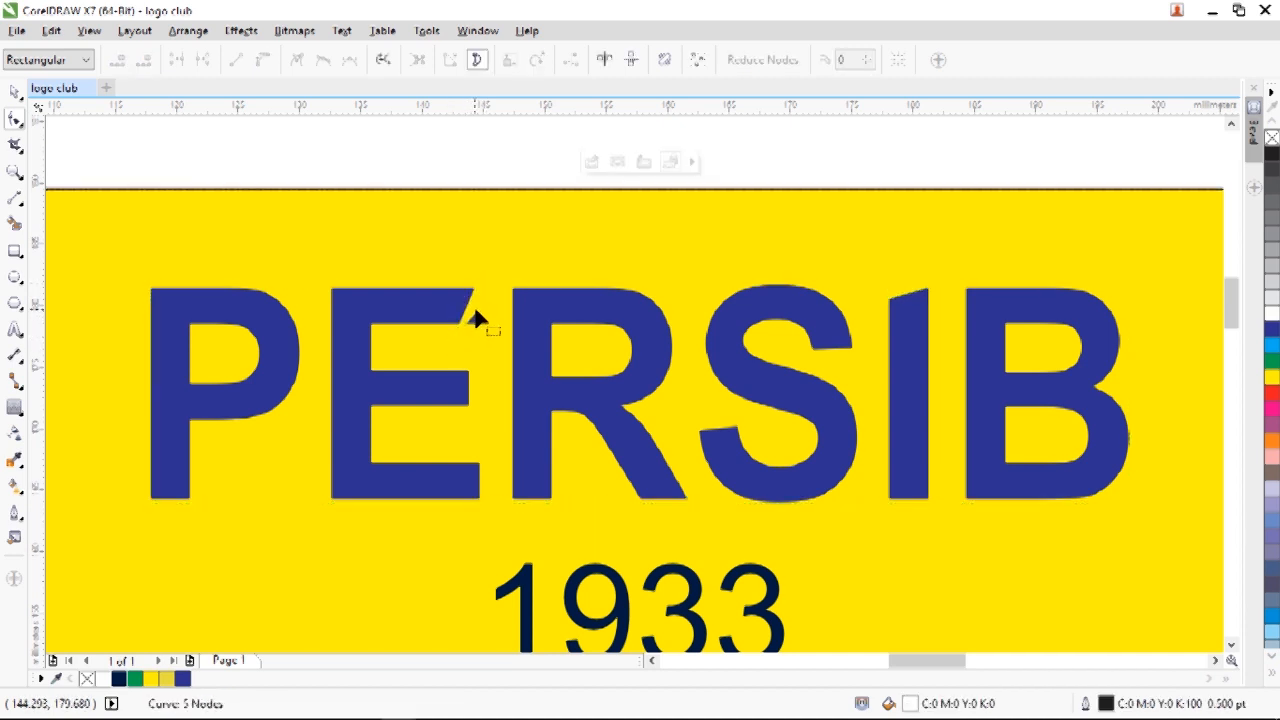
pyautogui.click(483, 304)
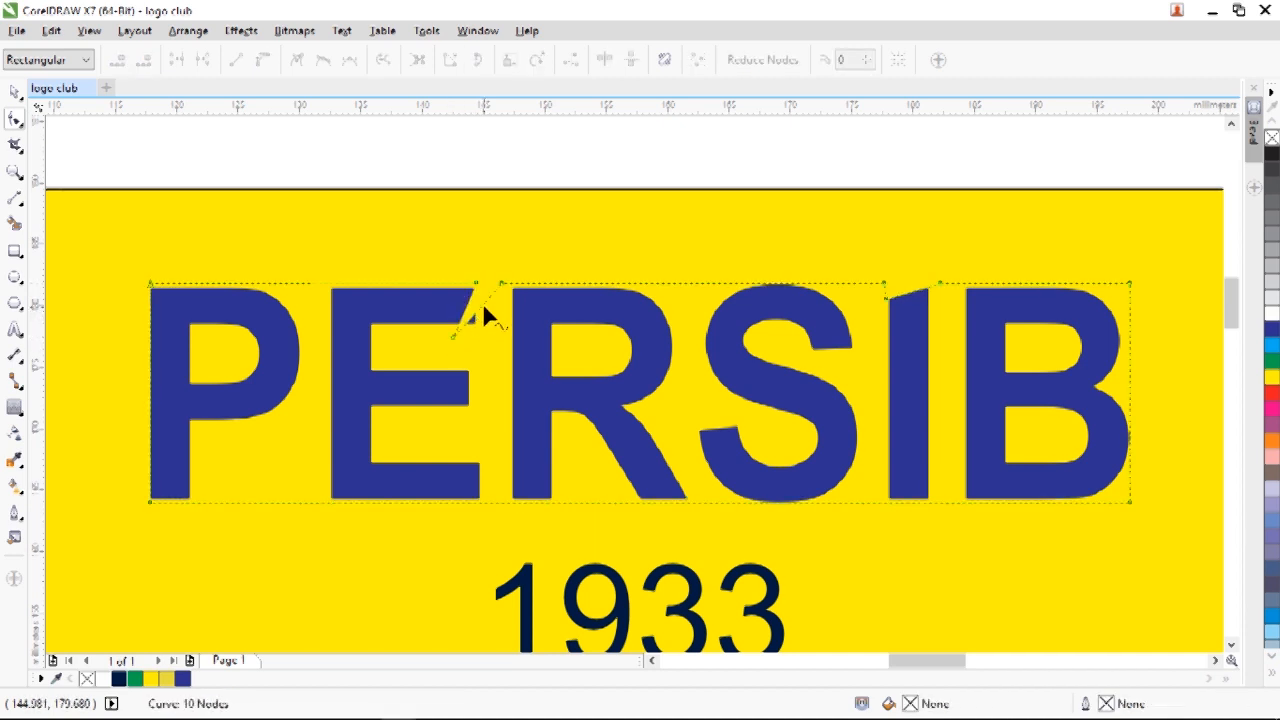
# Select the whole logo and move it slightly down on the page.
pyautogui.click(14, 93)
pyautogui.click(90, 152)
pyautogui.hotkey('shift', 'F4')
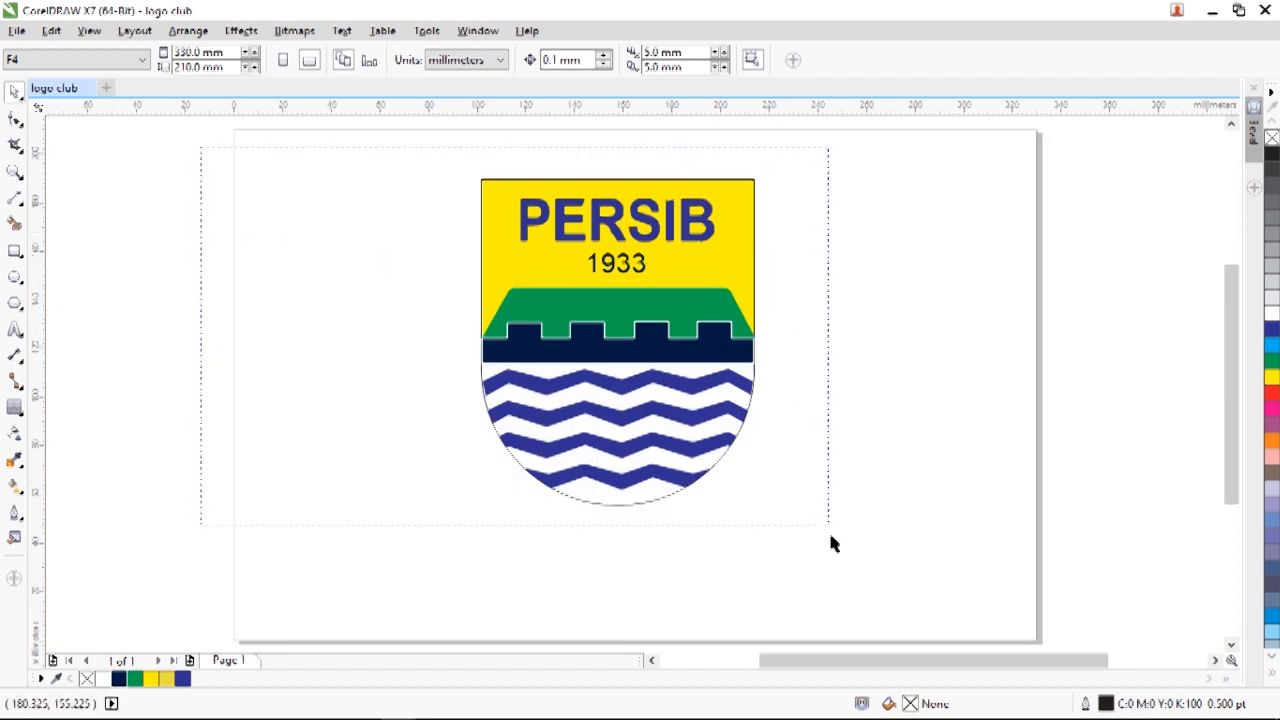
pyautogui.moveTo(830, 536); pyautogui.dragTo(831, 537)
pyautogui.moveTo(637, 300); pyautogui.dragTo(637, 340)
pyautogui.click(333, 216)
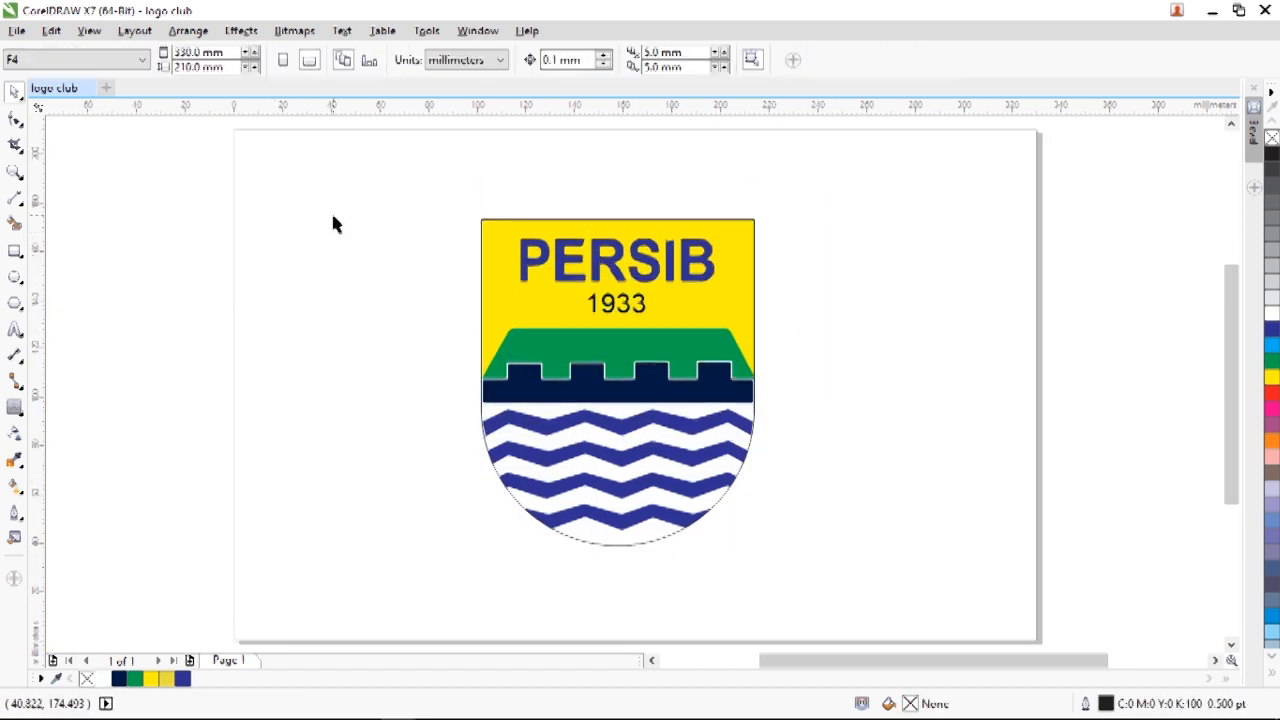
# Give the shield an 8 pt white outline.
pyautogui.click(522, 285)
pyautogui.click(591, 59)
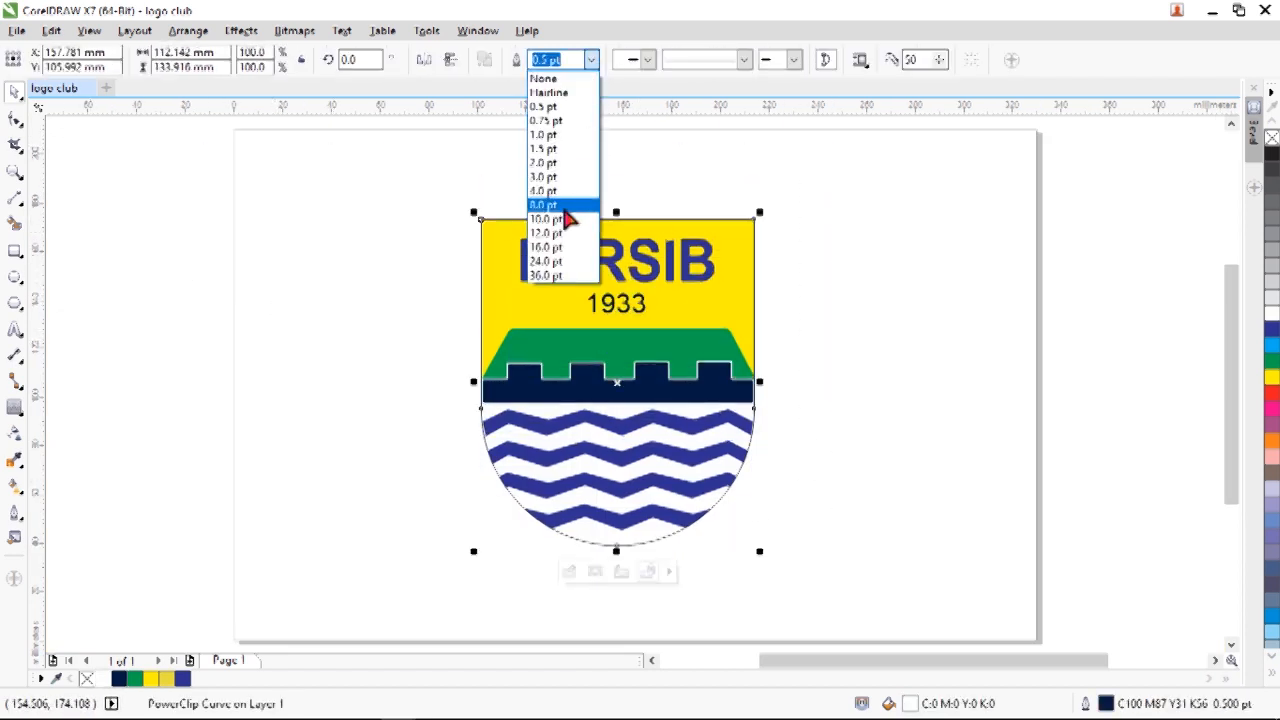
pyautogui.click(567, 205)
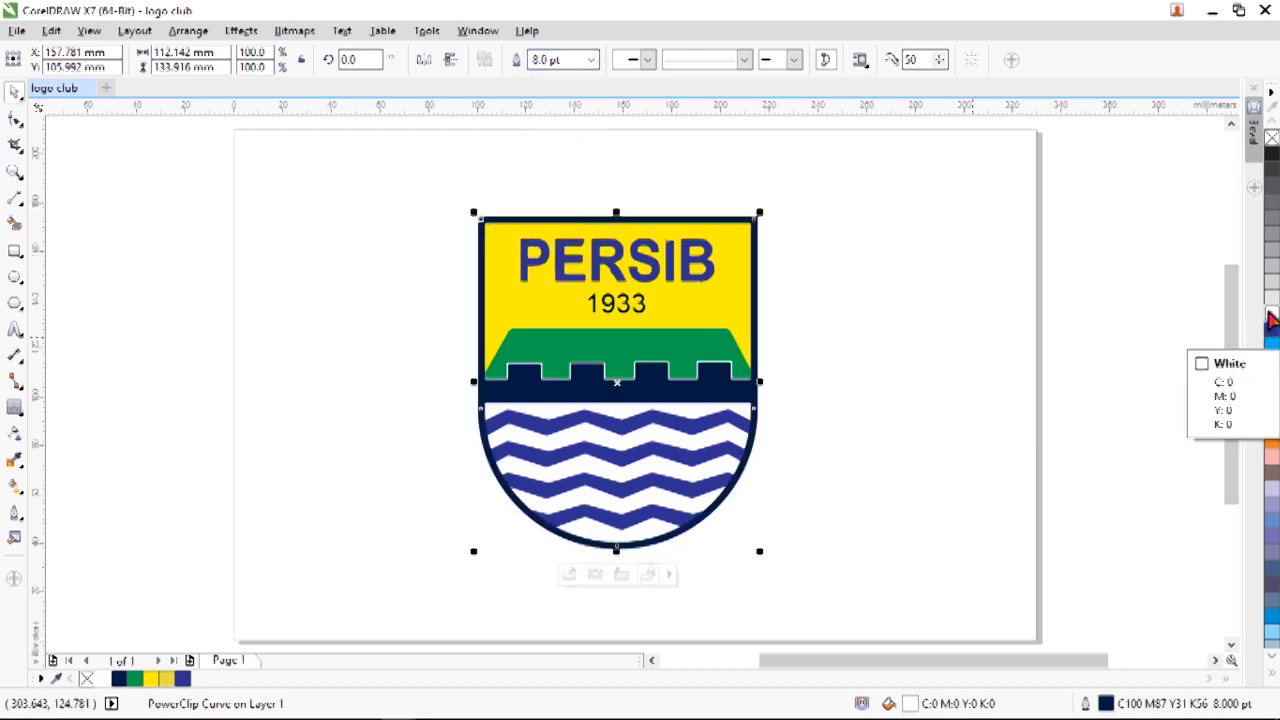
pyautogui.rightClick(1272, 316)
# Add a one-step navy outside contour around the shield with an offset of about 4.2 mm.
pyautogui.click(17, 408)
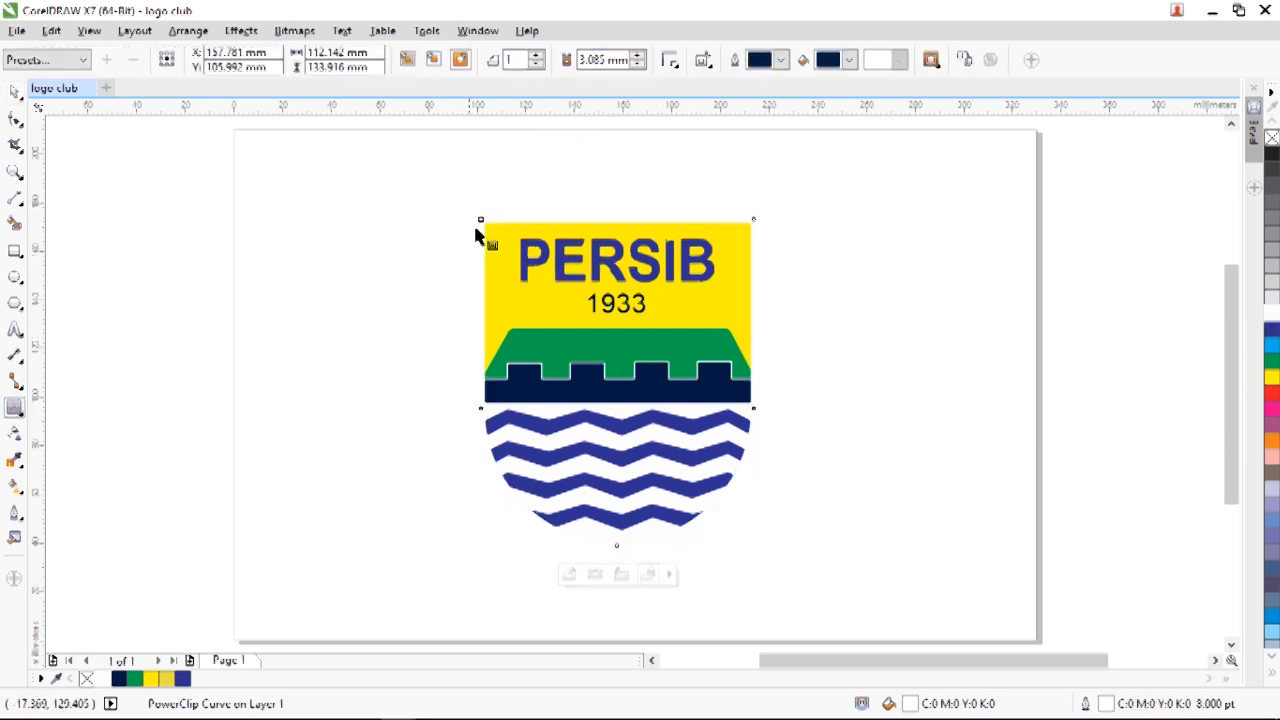
pyautogui.moveTo(468, 226); pyautogui.dragTo(476, 229)
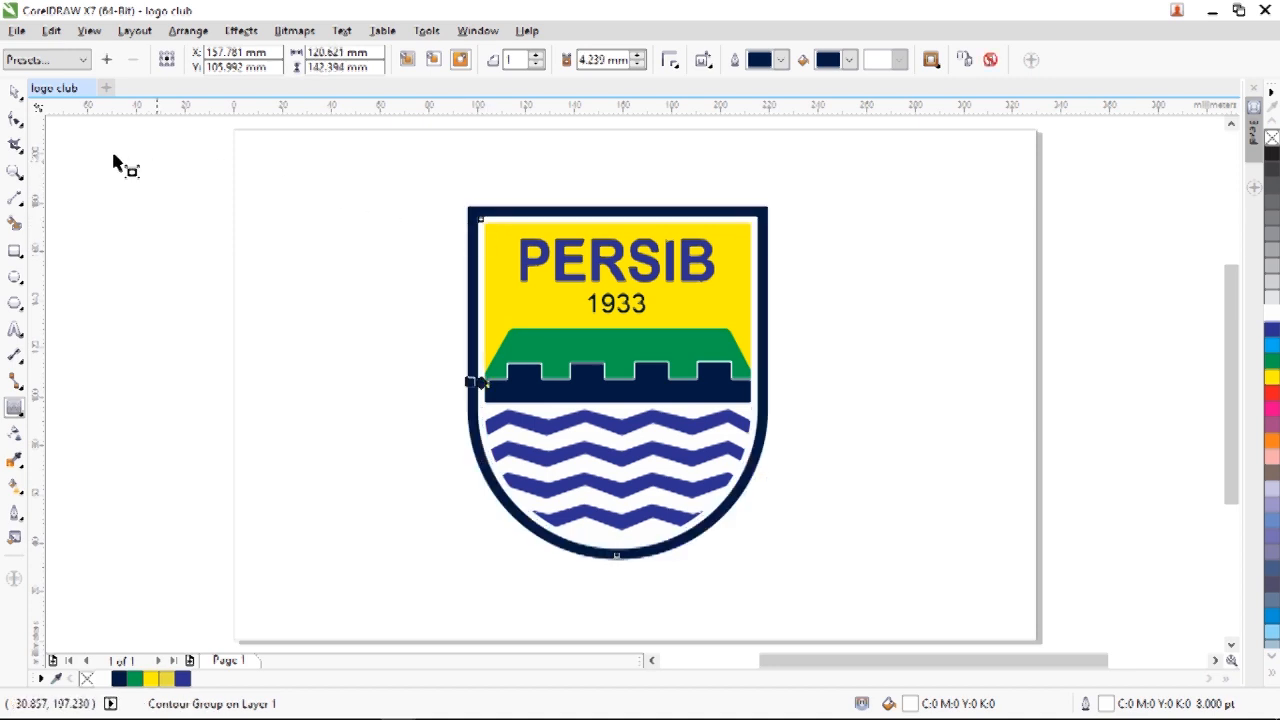
pyautogui.click(19, 99)
pyautogui.click(309, 271)
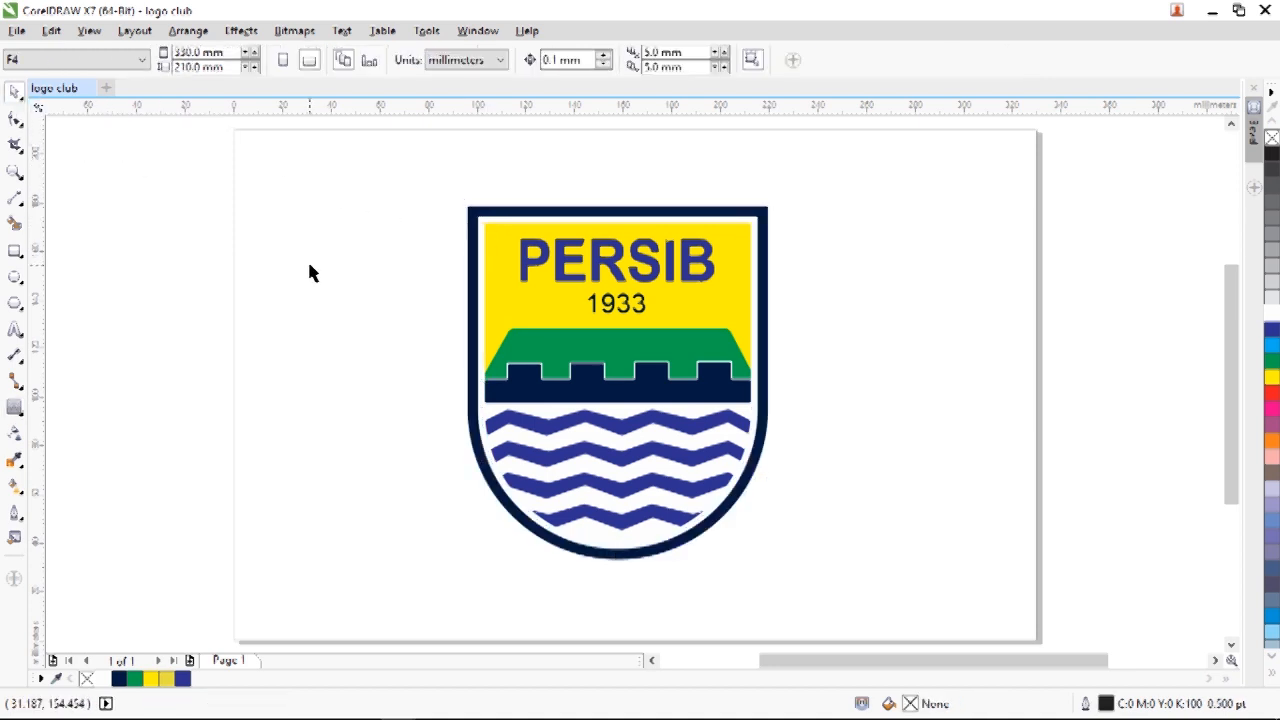
# Move the whole logo further down the page to leave more space above the shield.
pyautogui.moveTo(830, 463); pyautogui.dragTo(857, 586)
pyautogui.moveTo(707, 420); pyautogui.dragTo(707, 473)
pyautogui.click(14, 407)
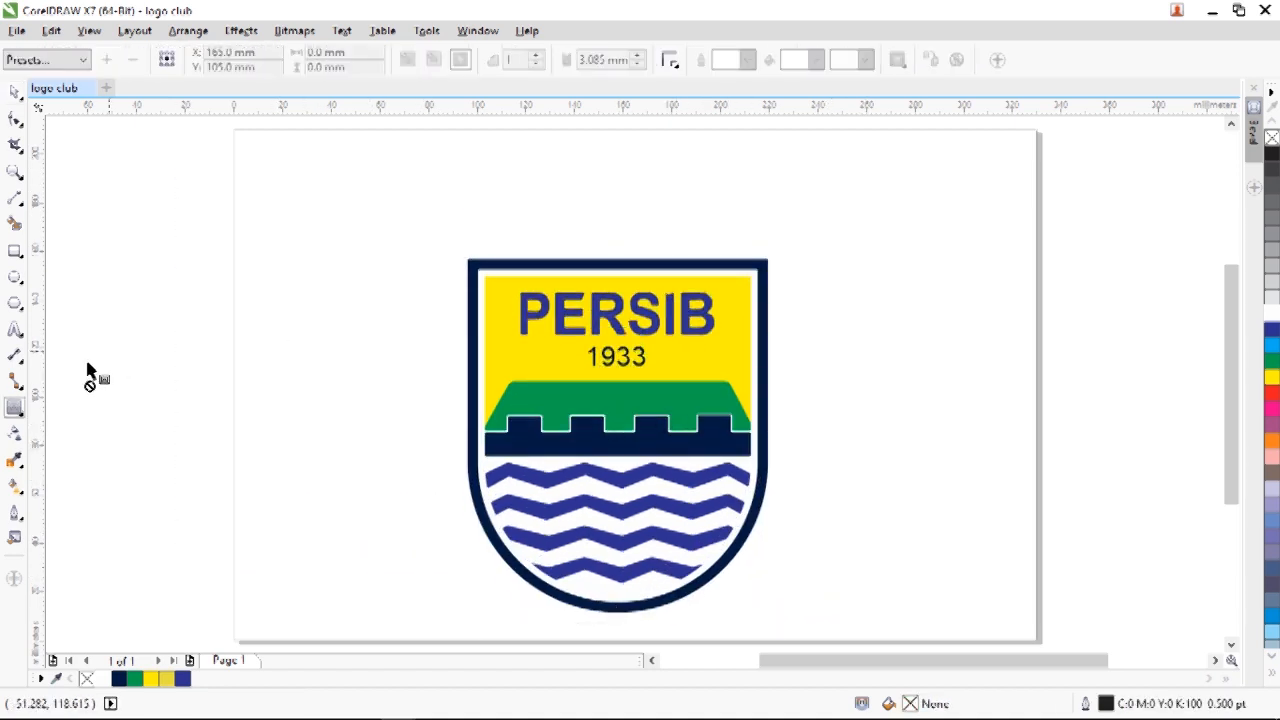
pyautogui.click(18, 341)
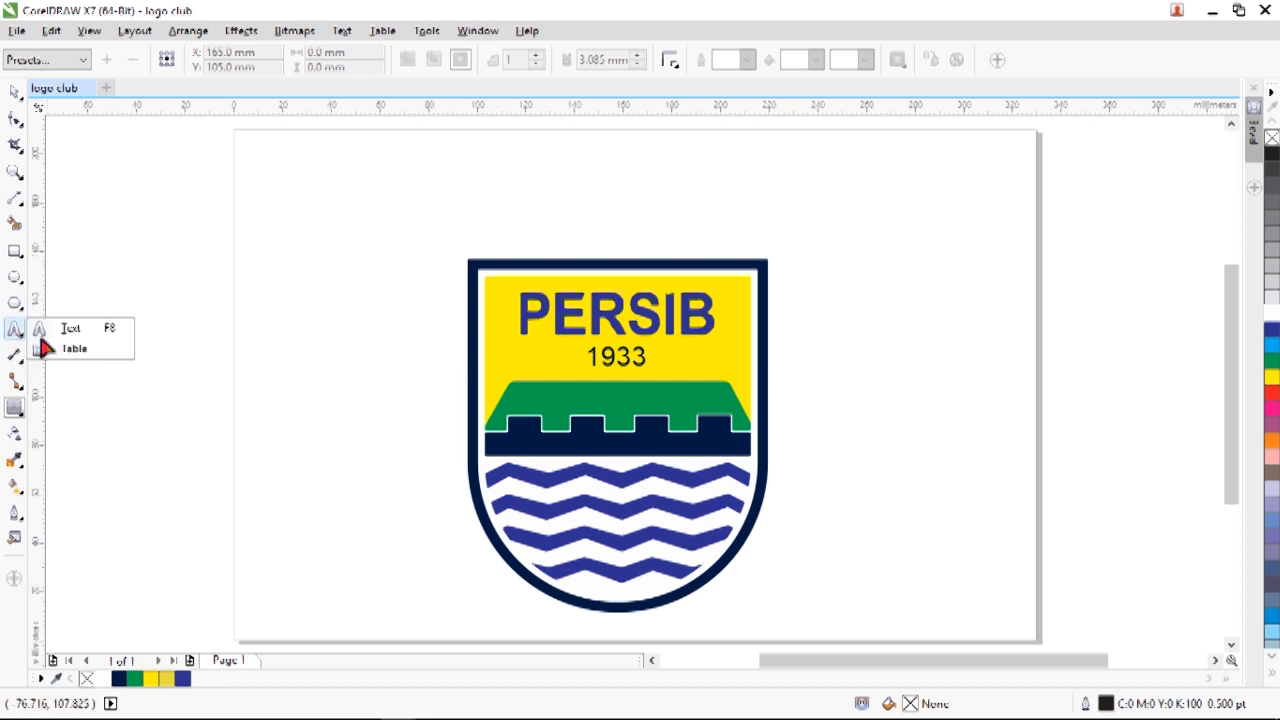
# Draw a five-pointed complex star about 65 × 62 mm and place it beside the shield's upper left.
pyautogui.click(16, 302)
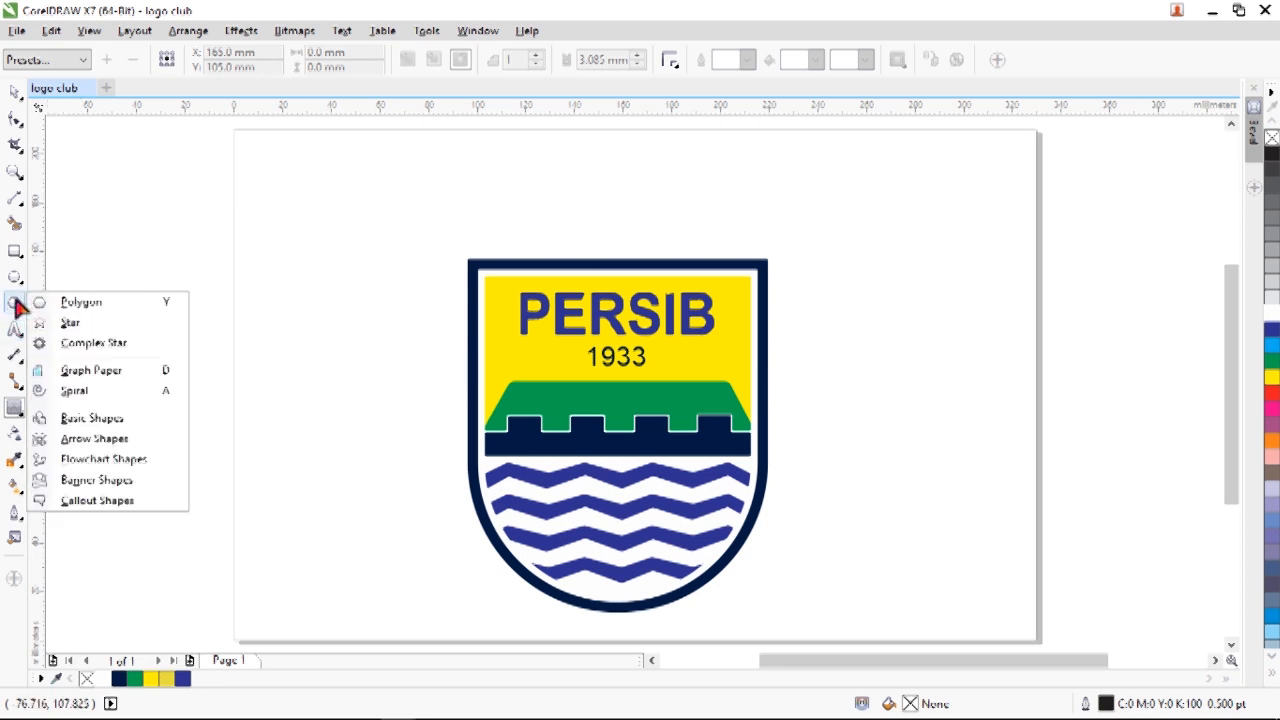
pyautogui.click(64, 343)
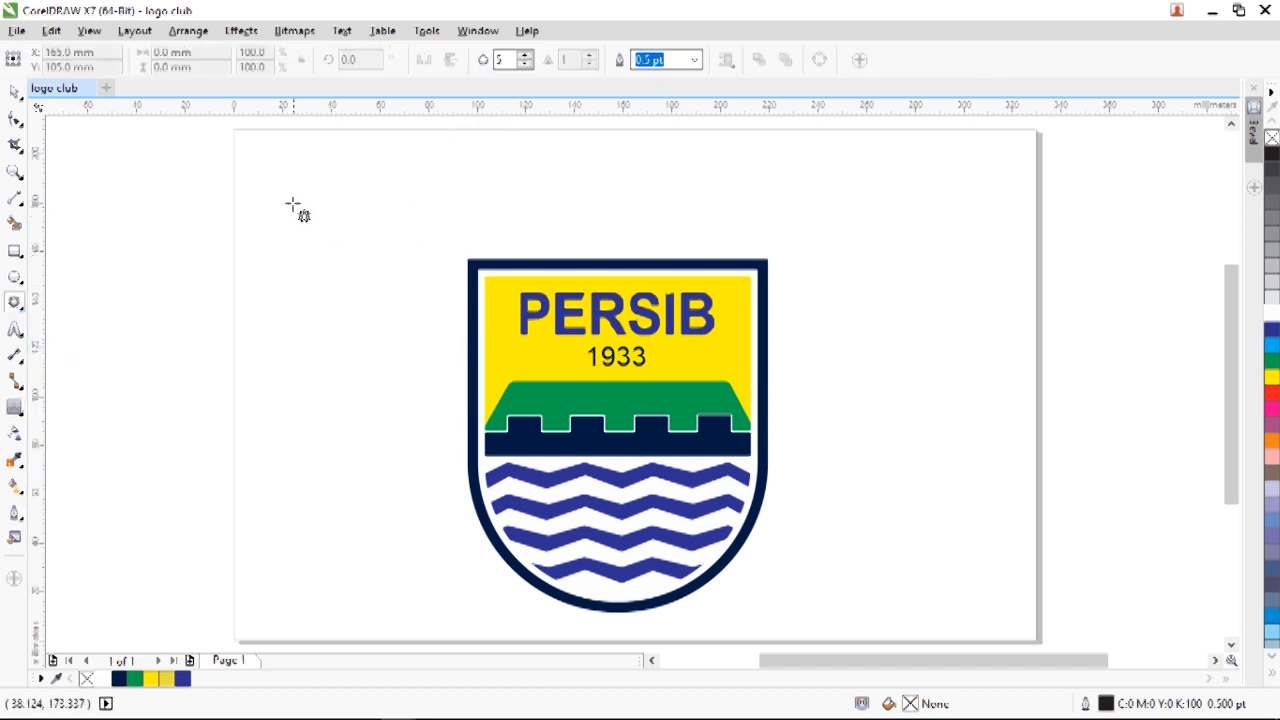
pyautogui.moveTo(292, 204); pyautogui.dragTo(381, 276)
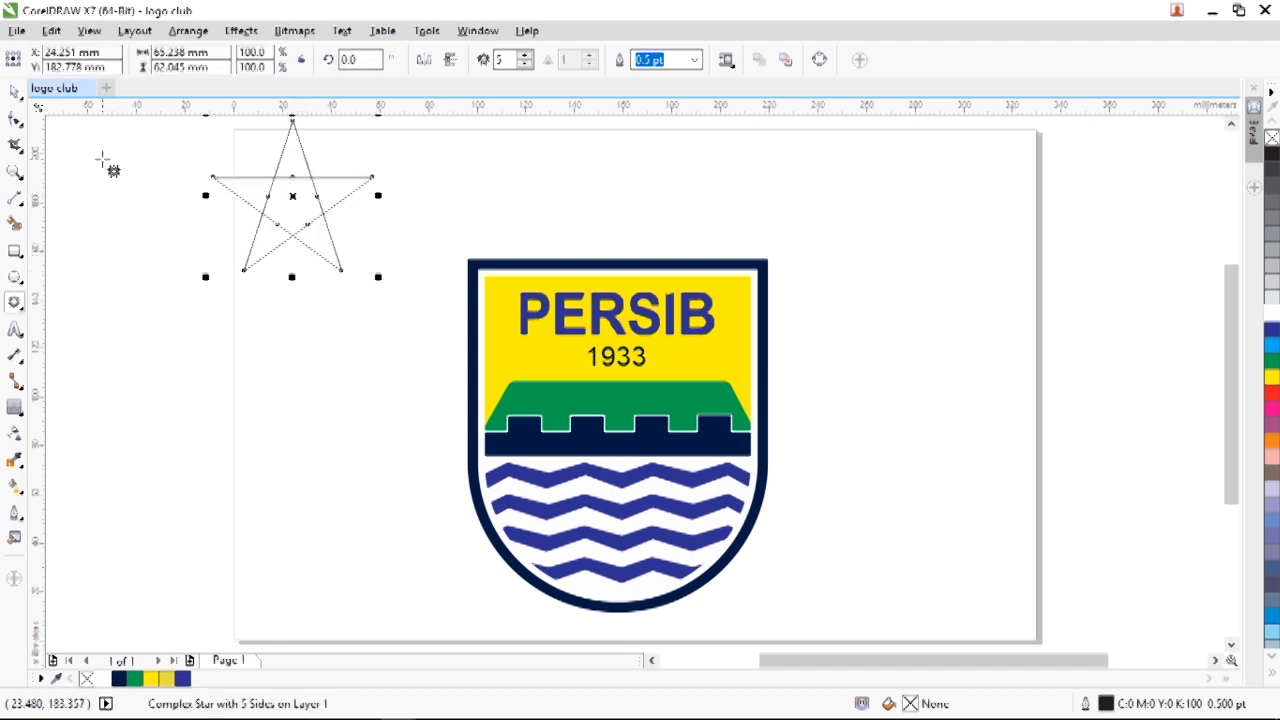
pyautogui.moveTo(270, 197); pyautogui.dragTo(300, 284)
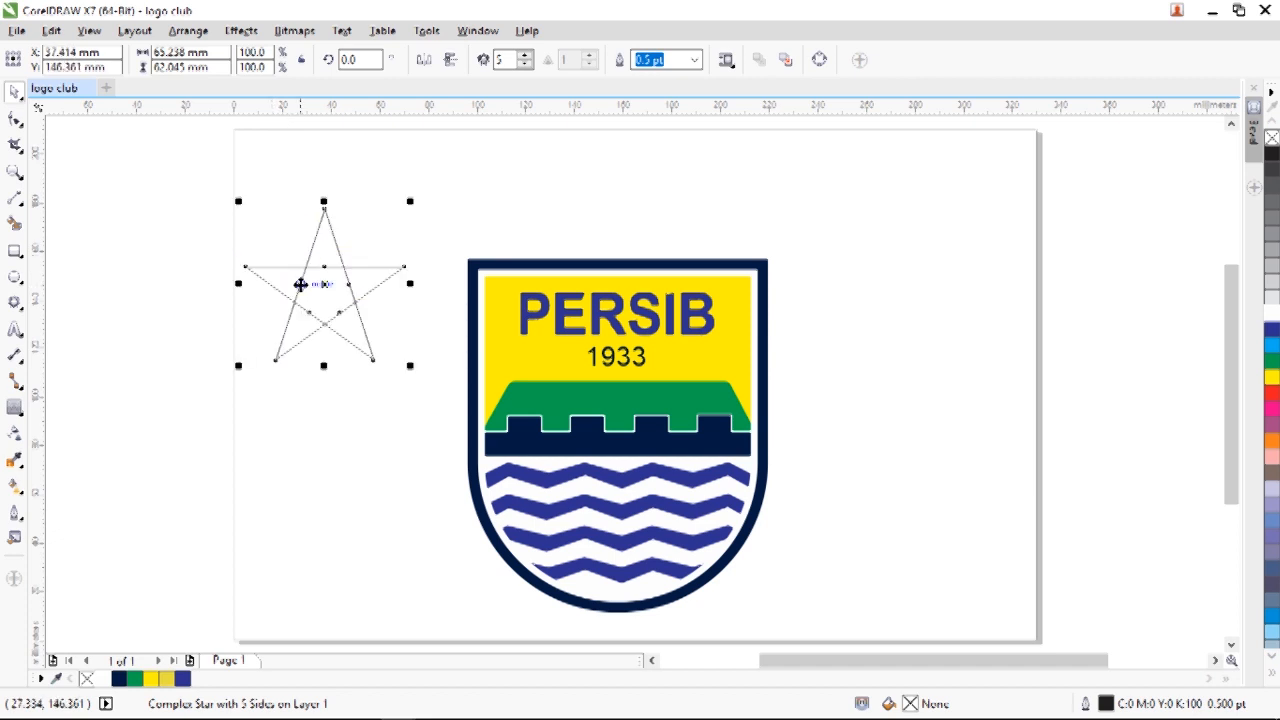
# Reshape the complex star by pulling its inner nodes to the centre so that each point becomes a half facet.
pyautogui.press('F10')
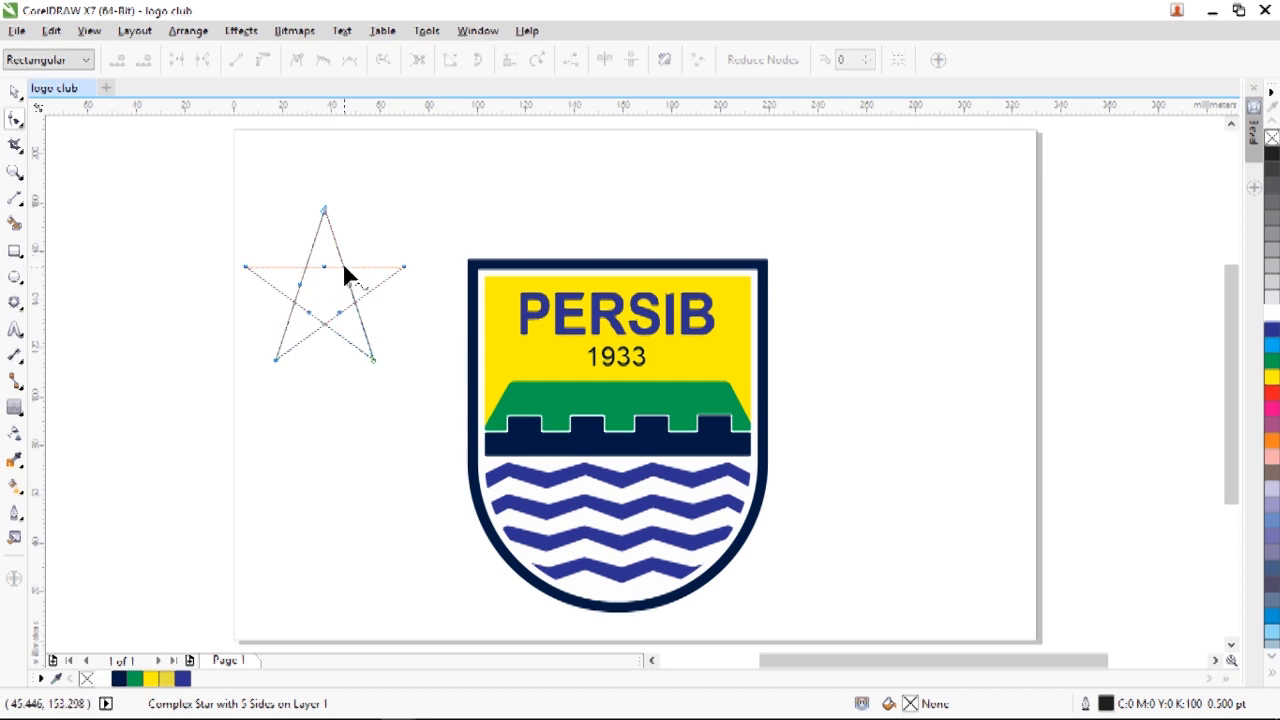
pyautogui.click(342, 266)
pyautogui.moveTo(325, 266); pyautogui.dragTo(327, 291)
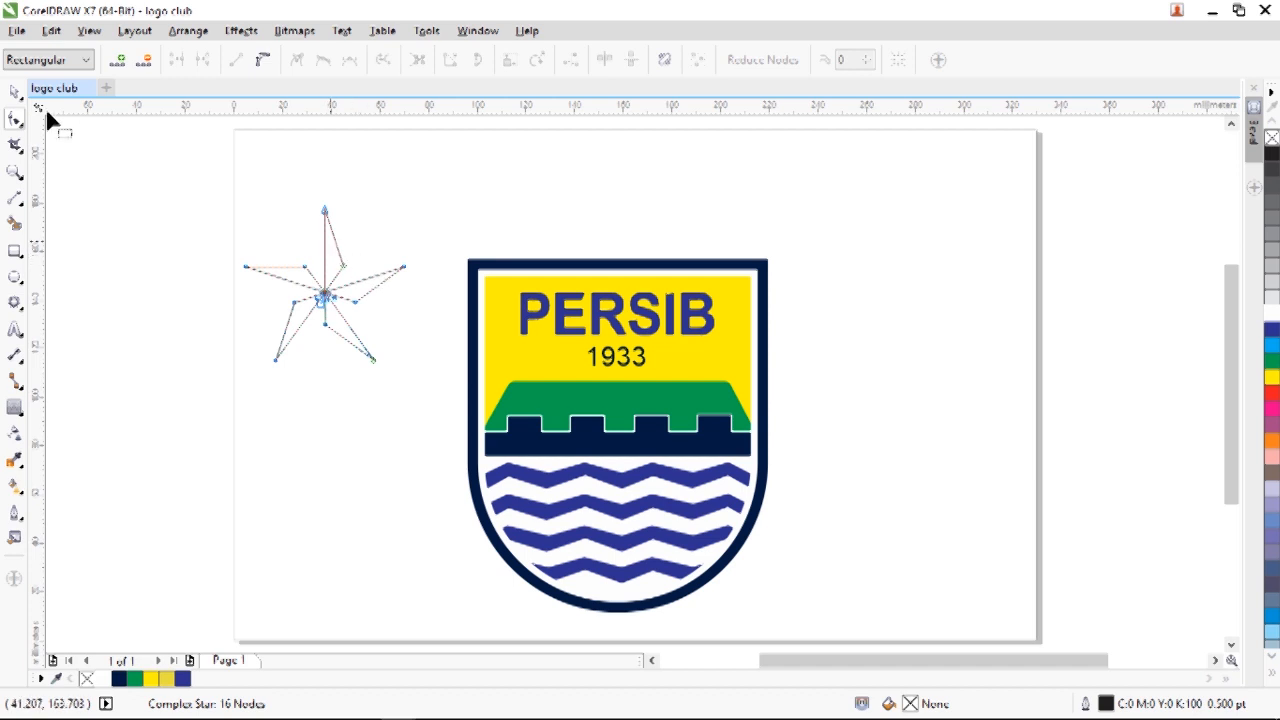
# Apply yellow to both the fill and the outline of the faceted star.
pyautogui.click(15, 93)
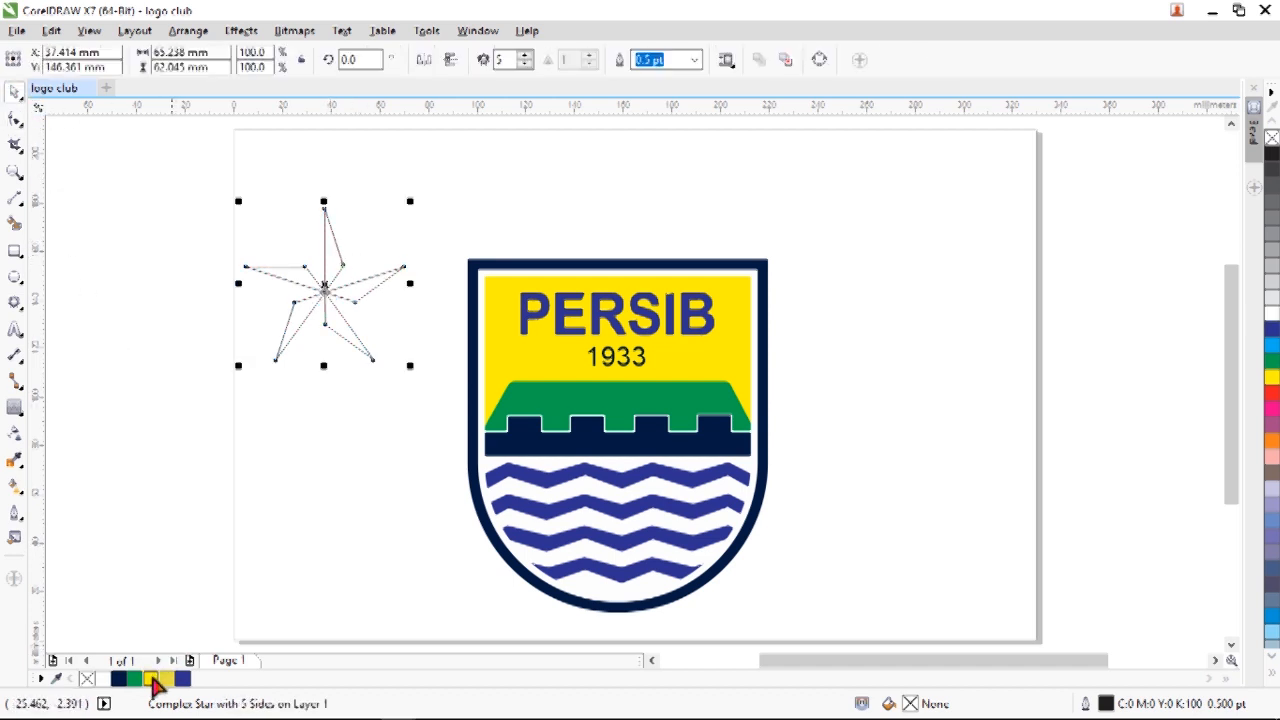
pyautogui.click(152, 680)
pyautogui.rightClick(152, 680)
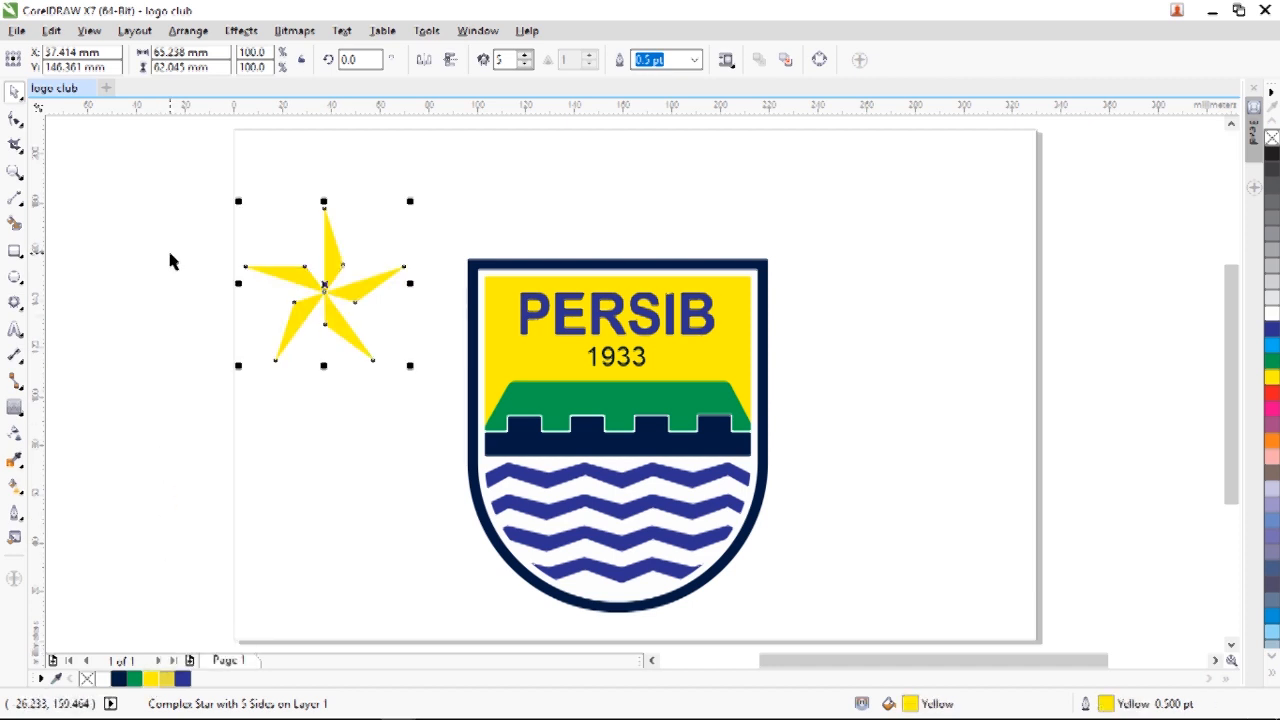
# Duplicate the star mirrored horizontally and fill the copy with darker yellow C18 M9 Y99 K0.
pyautogui.click(425, 52)
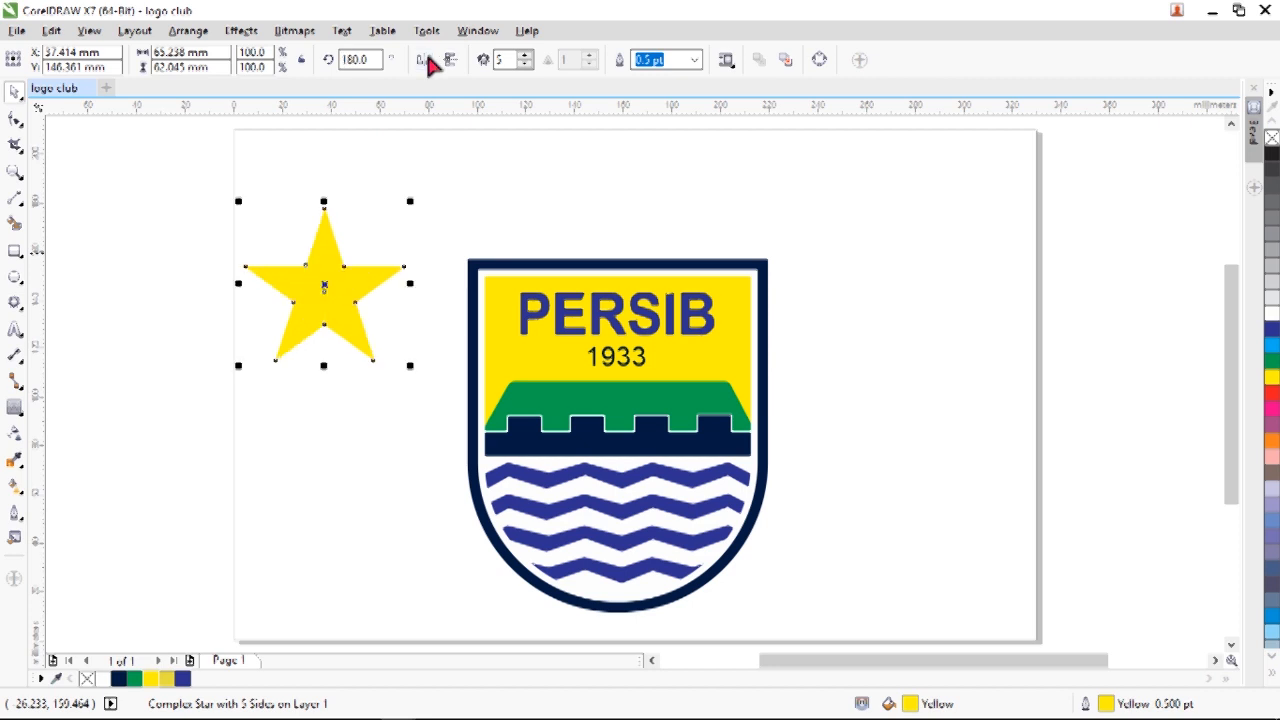
pyautogui.press('F11')
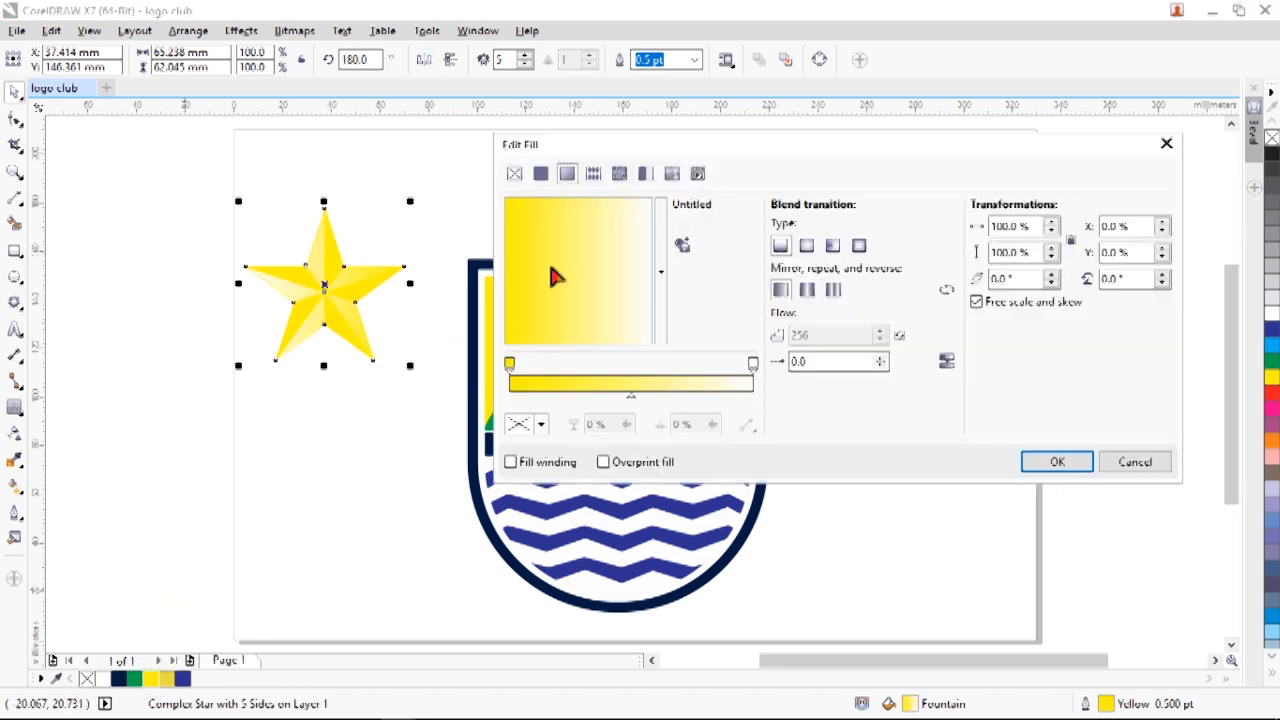
pyautogui.click(541, 174)
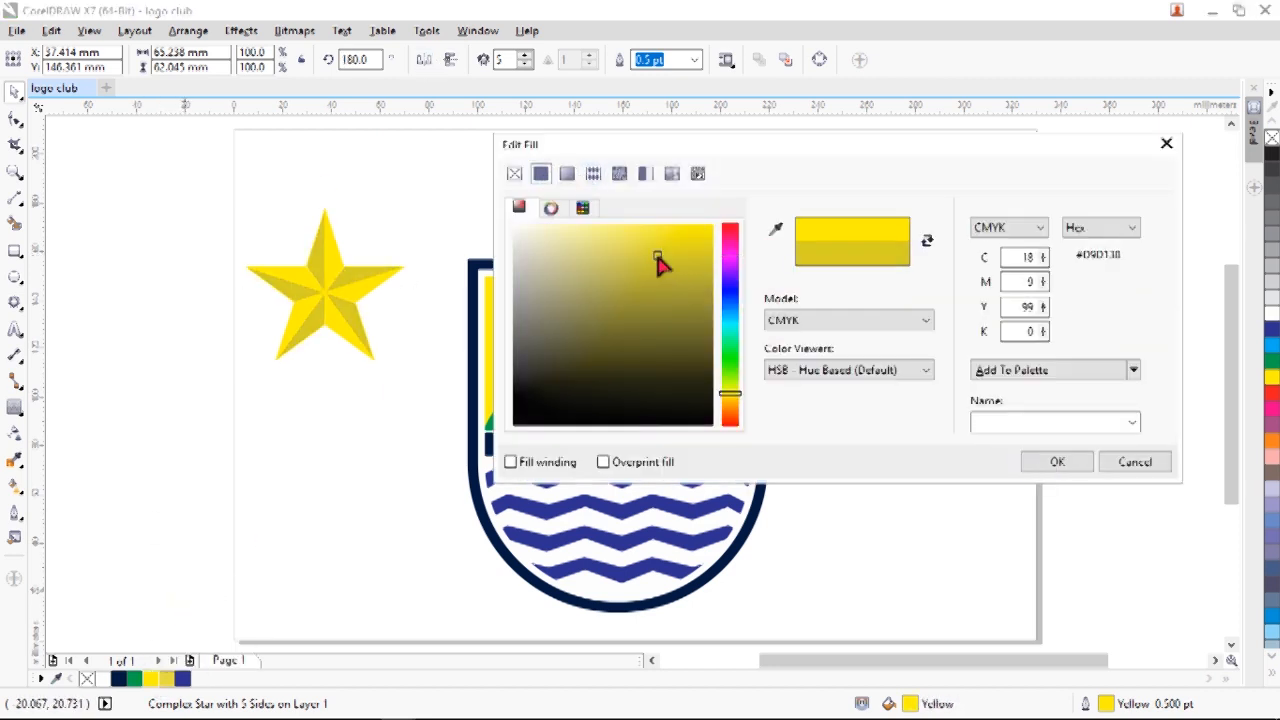
pyautogui.click(1055, 461)
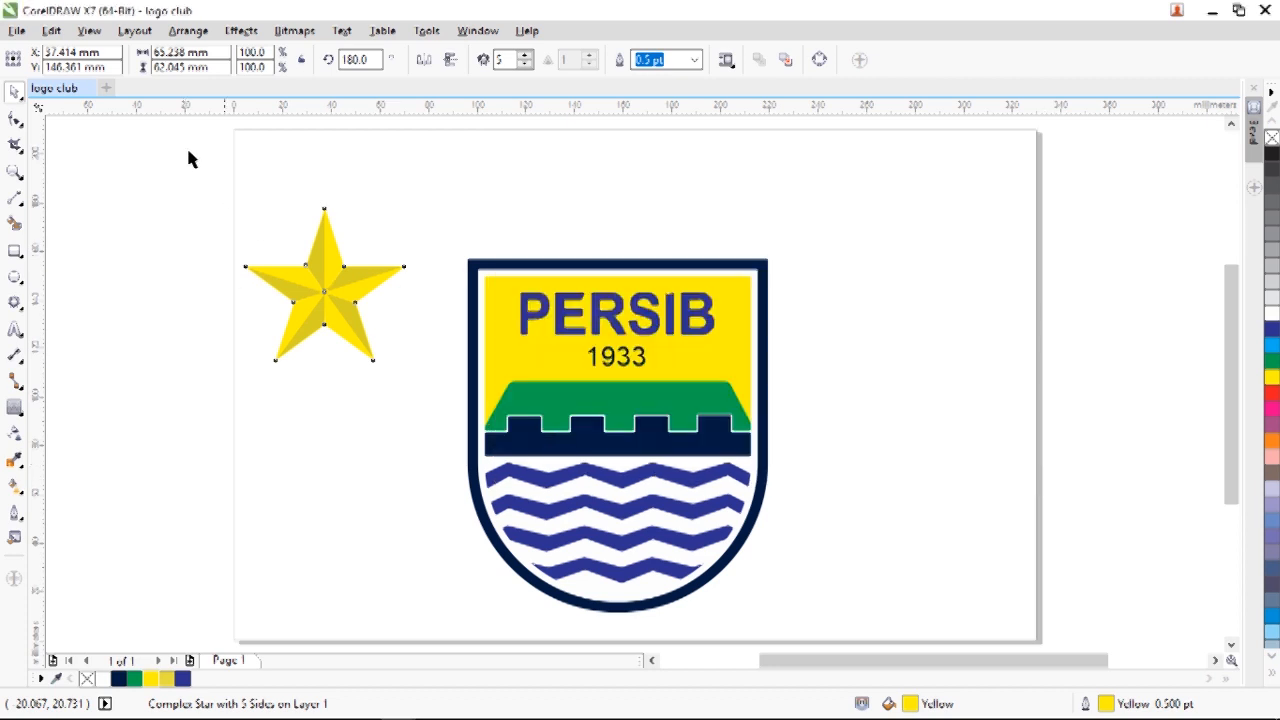
# Group the faceted star's halves, scale the star to about 50%, and place two copies side by side above the shield.
pyautogui.moveTo(420, 395); pyautogui.dragTo(373, 335)
pyautogui.hotkey('ctrl', 'g')
pyautogui.moveTo(318, 283); pyautogui.dragTo(669, 206)
pyautogui.rightClick(673, 205)
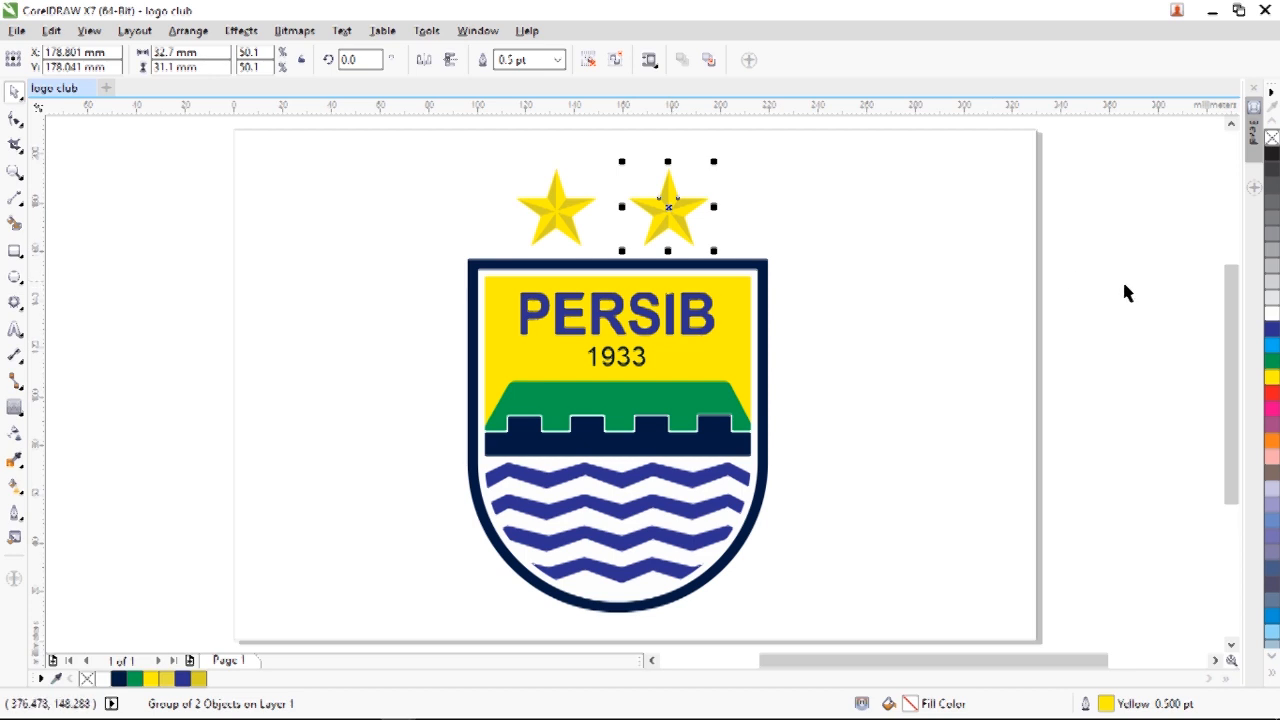
# Group the shield artwork with both stars and scale the whole logo down to about 79 × 119 mm.
pyautogui.hotkey('ctrl', 'a')
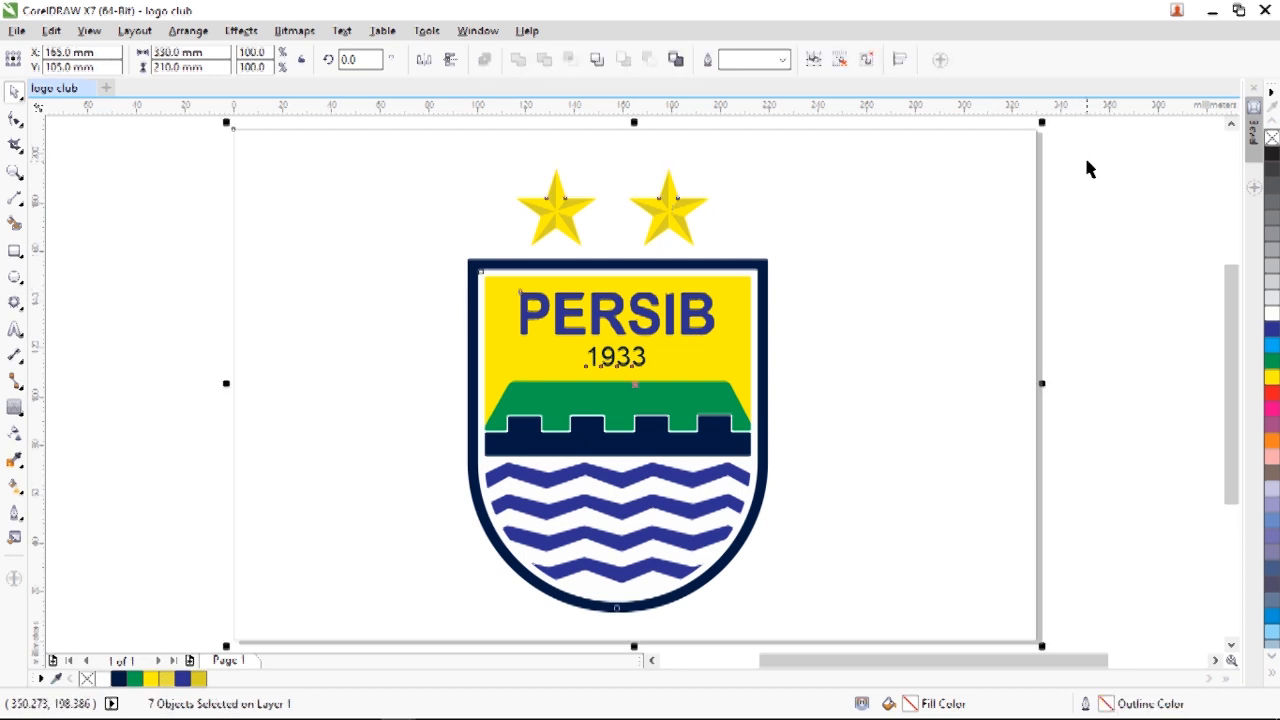
pyautogui.moveTo(1075, 141); pyautogui.dragTo(514, 540)
pyautogui.hotkey('ctrl', 'g')
pyautogui.click(177, 340)
pyautogui.moveTo(191, 206); pyautogui.dragTo(792, 568)
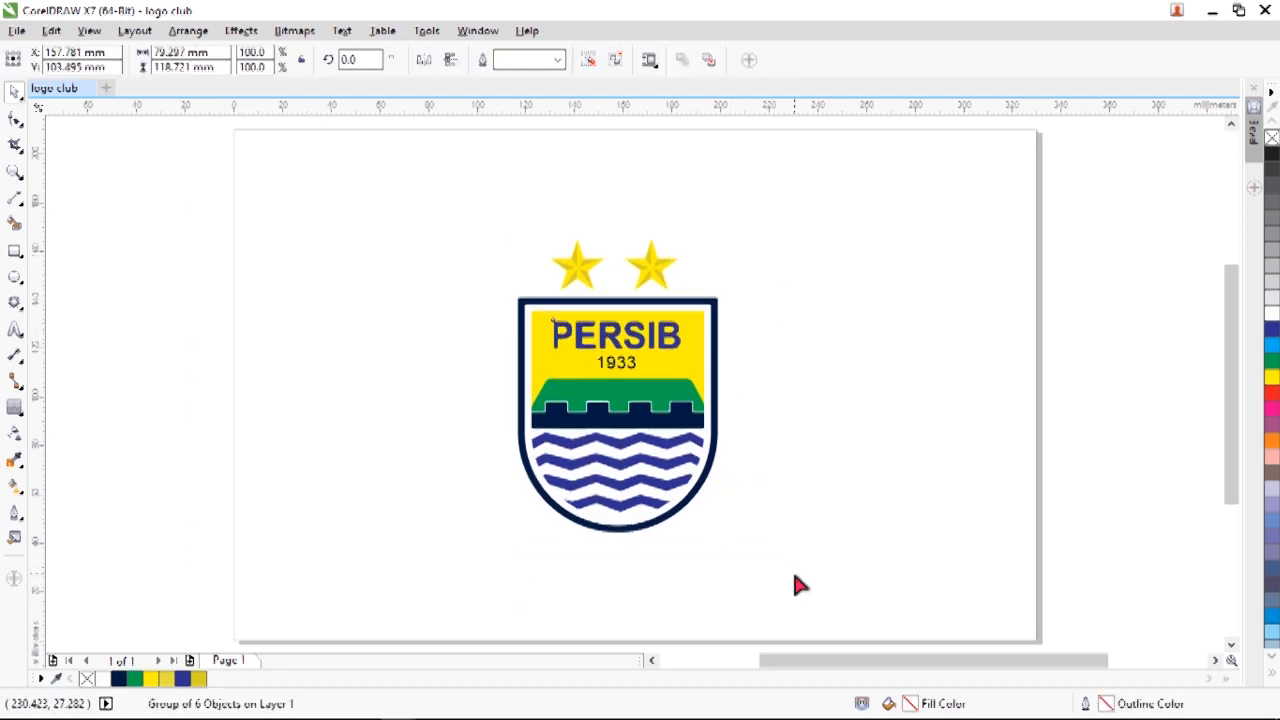
# Nudge the grouped logo up and to the right to centre it on the page, at about X 162 mm, Y 110 mm.
pyautogui.press('Up')
pyautogui.press('Right')
pyautogui.press('Right')
pyautogui.press('Right')
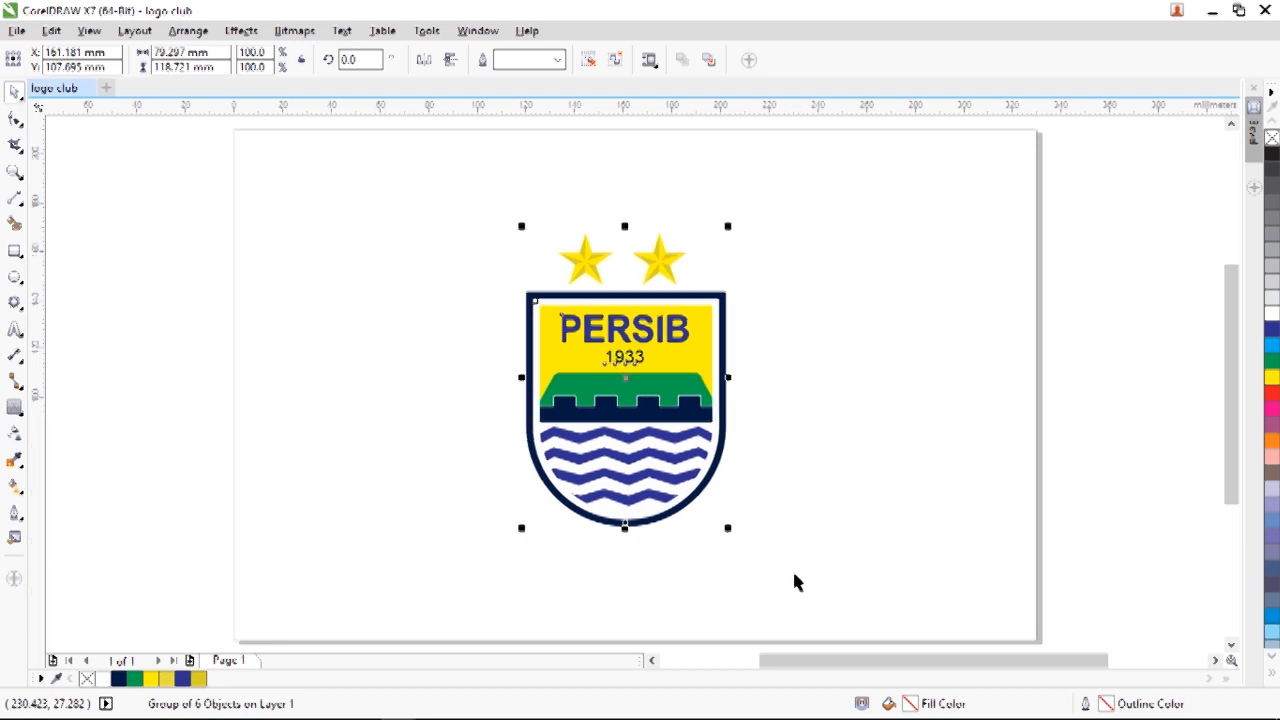
pyautogui.press('Up')
pyautogui.press('Up')
pyautogui.press('Right')
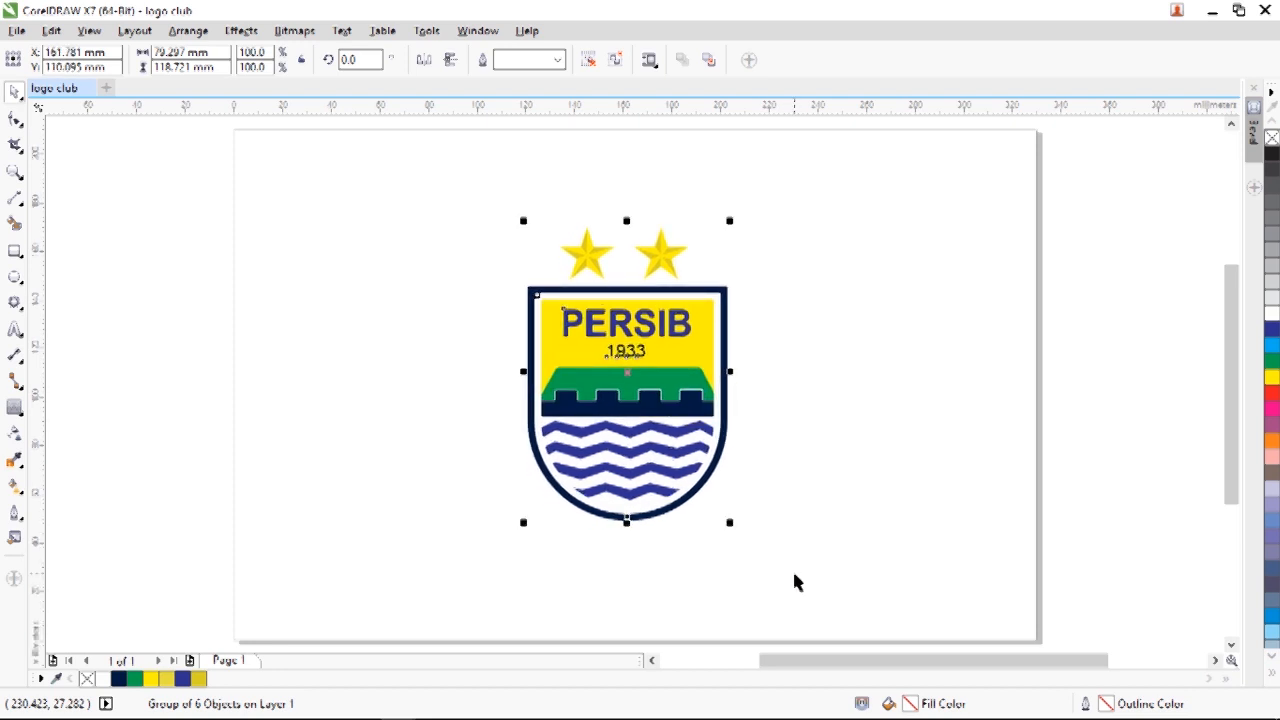
# Add a page-sized 330 × 210 mm rectangle behind the logo and fill it with navy C100 M87 Y31 K56.
pyautogui.click(796, 582)
pyautogui.doubleClick(18, 252)
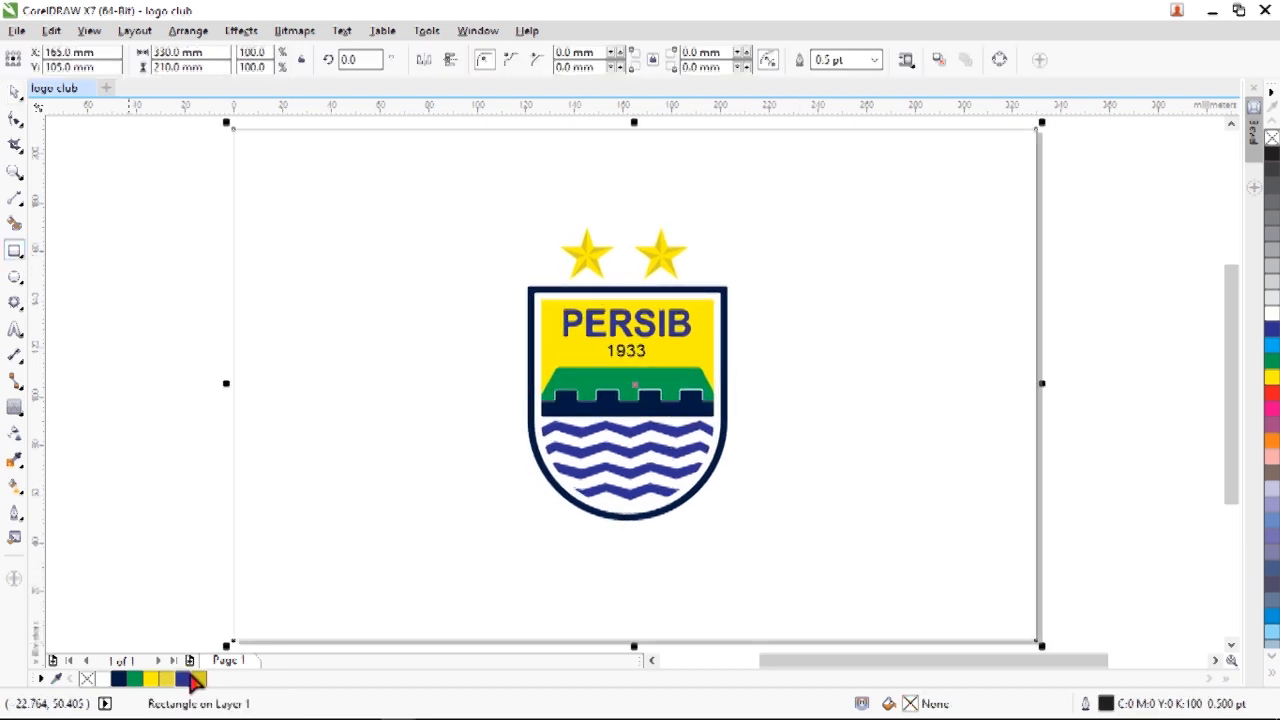
pyautogui.click(119, 679)
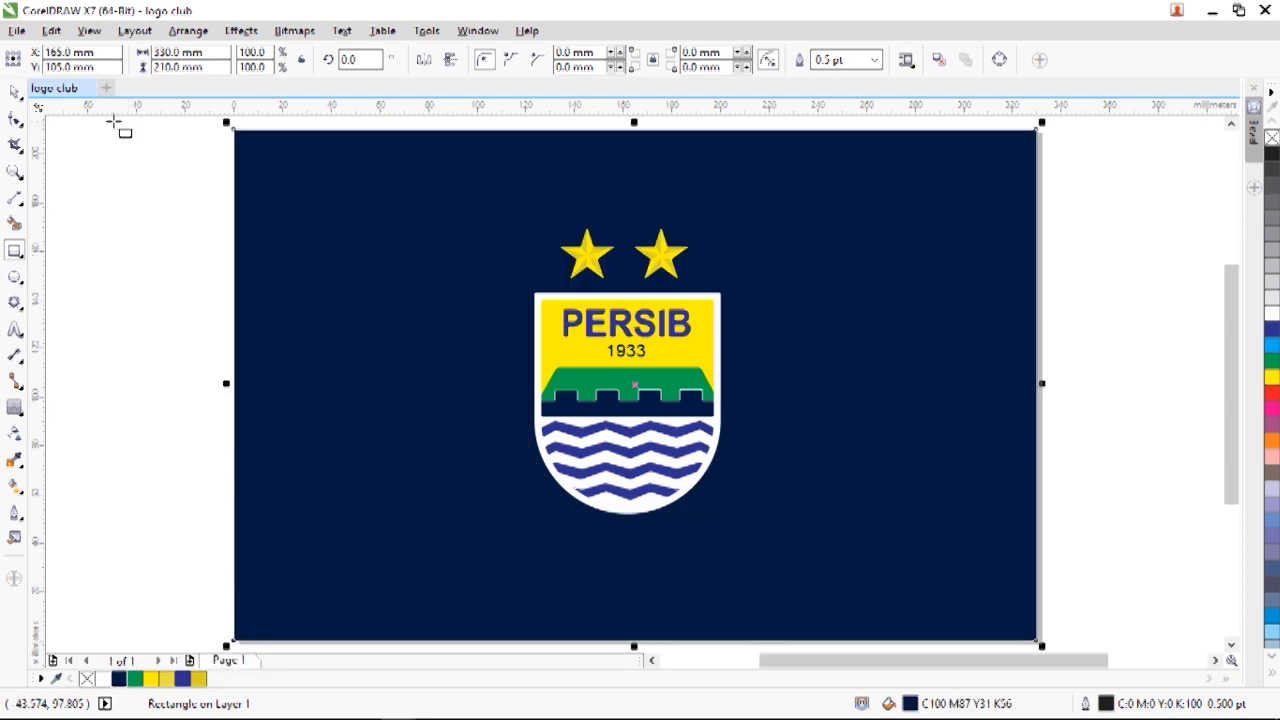
# Give the background rectangle a horizontal linear fountain fill with navy at both ends and blue in the middle.
pyautogui.press('g')
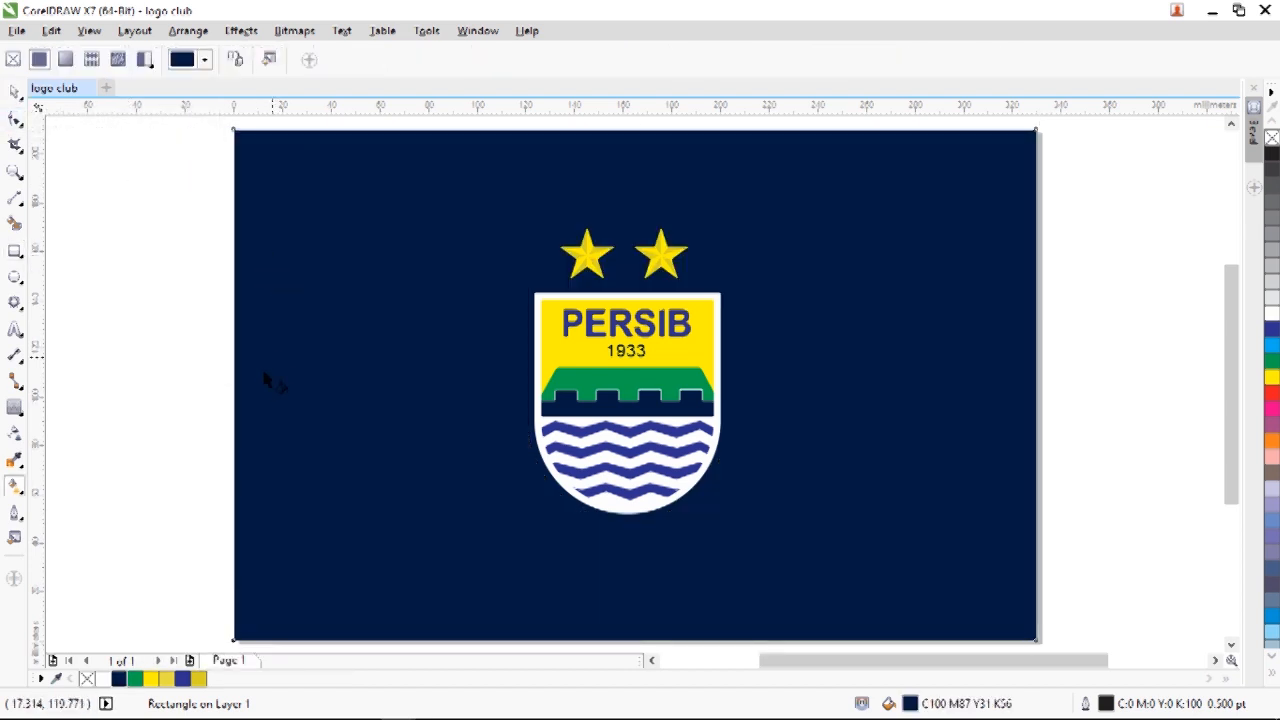
pyautogui.moveTo(232, 377); pyautogui.dragTo(1042, 390)
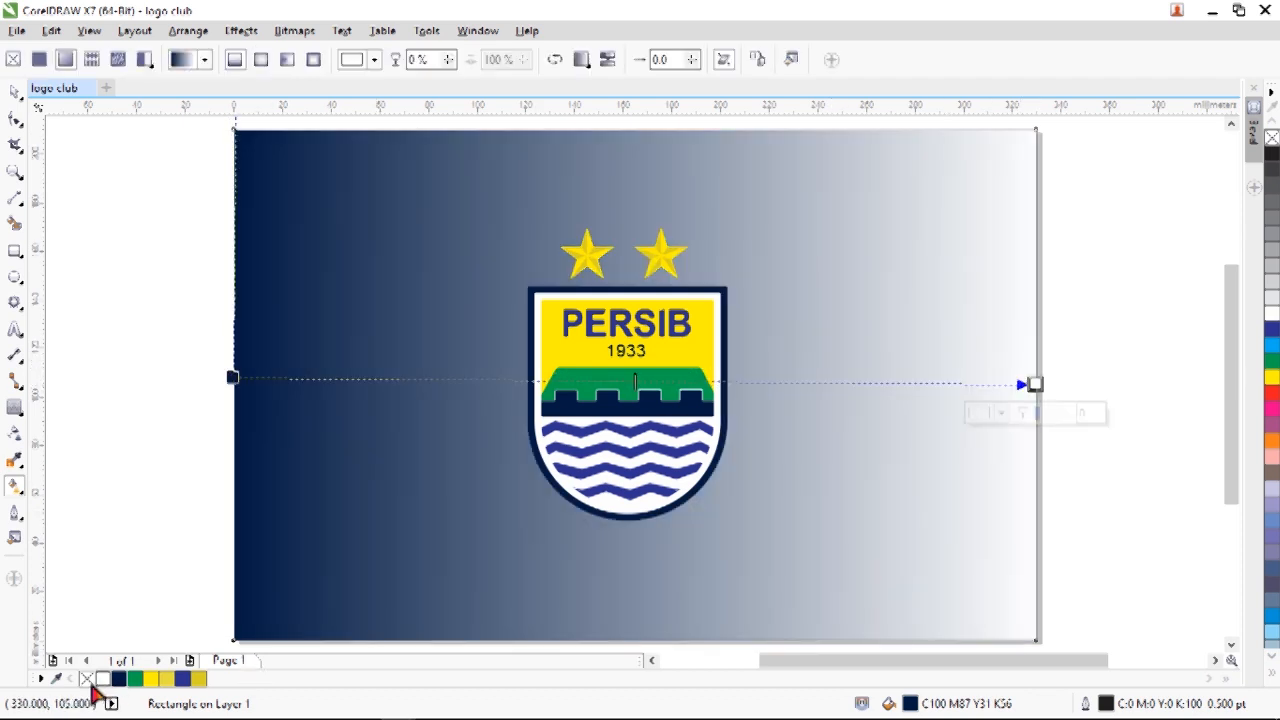
pyautogui.moveTo(122, 683); pyautogui.dragTo(1035, 384)
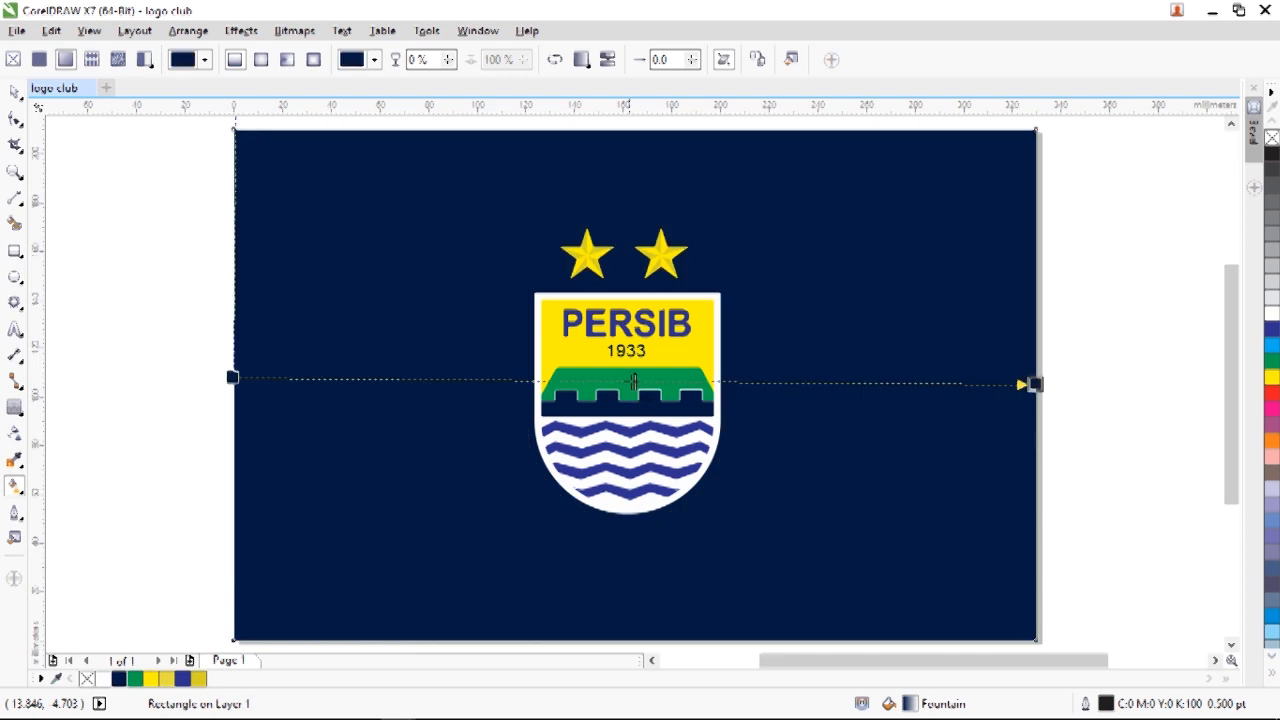
pyautogui.doubleClick(645, 384)
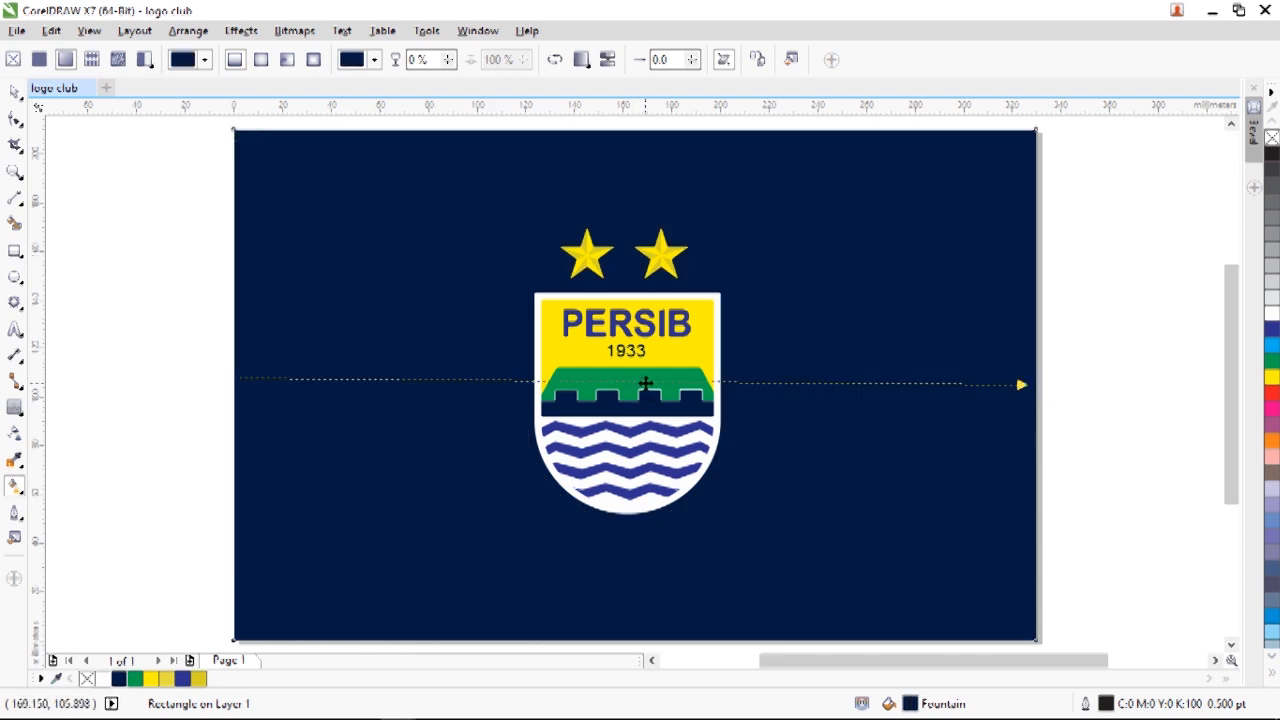
pyautogui.click(186, 681)
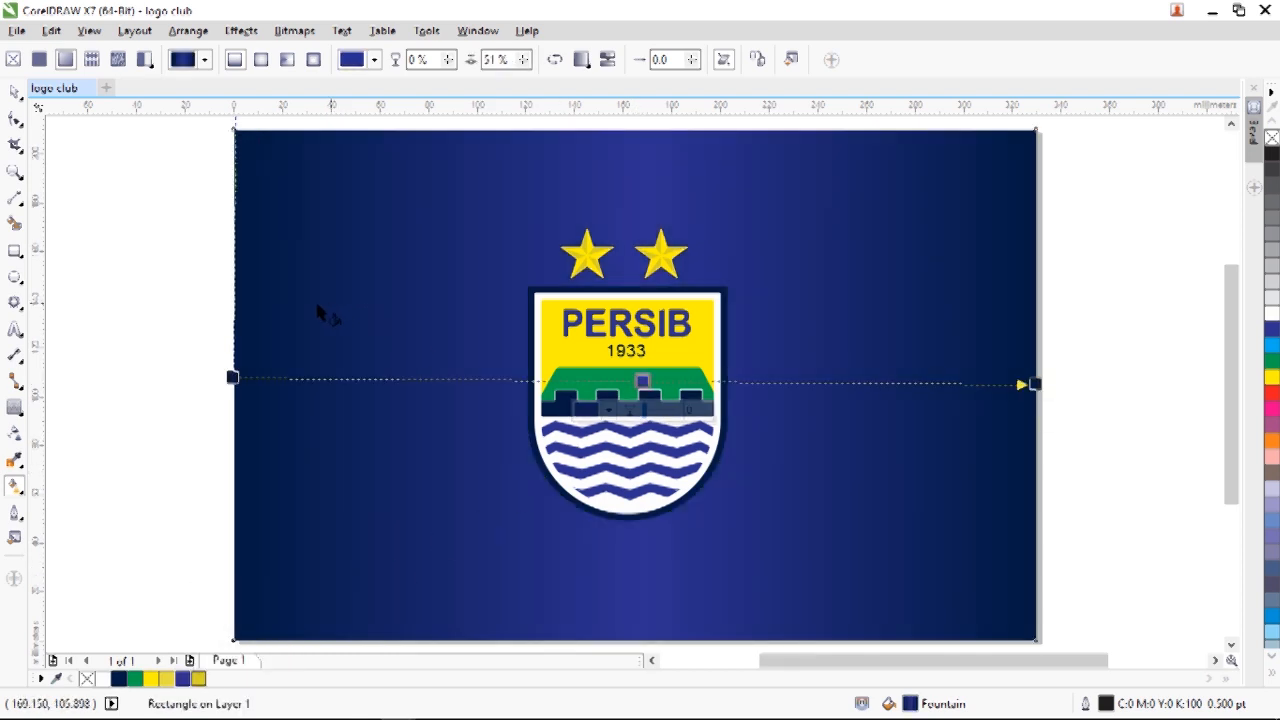
pyautogui.click(15, 91)
pyautogui.click(162, 230)
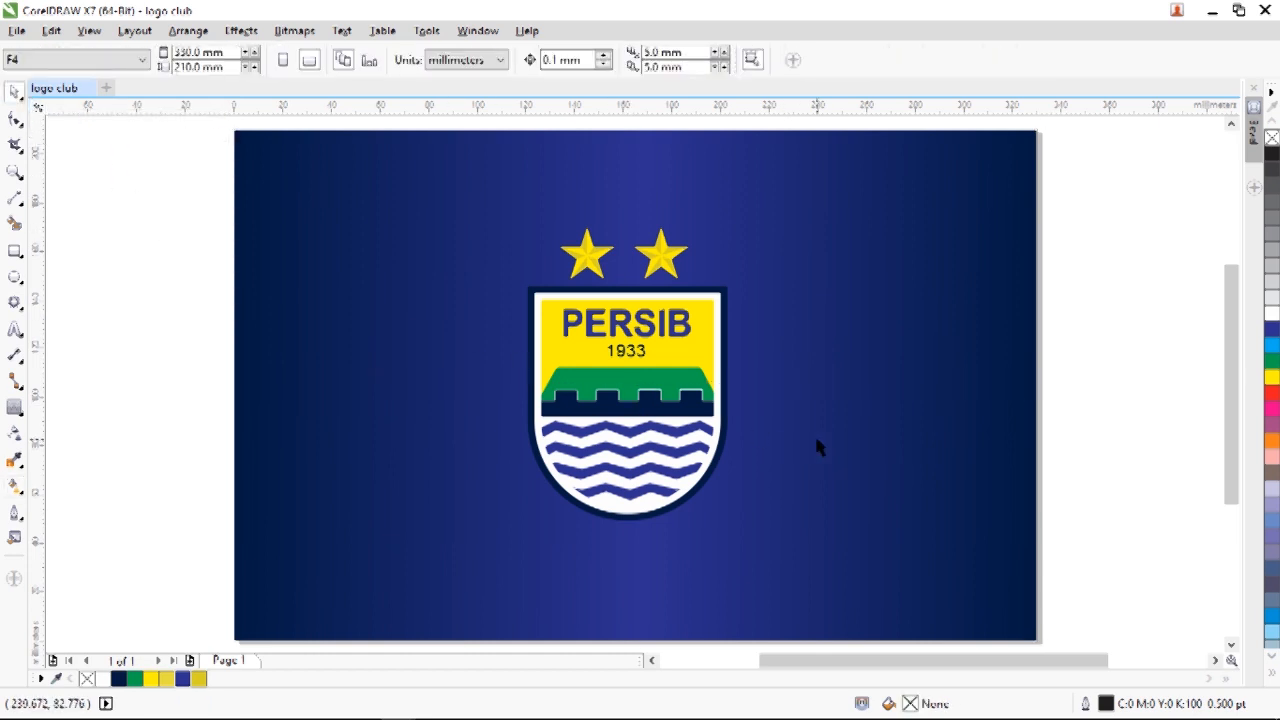
# Show the logo on its gradient background in full-screen preview.
pyautogui.press('F8')
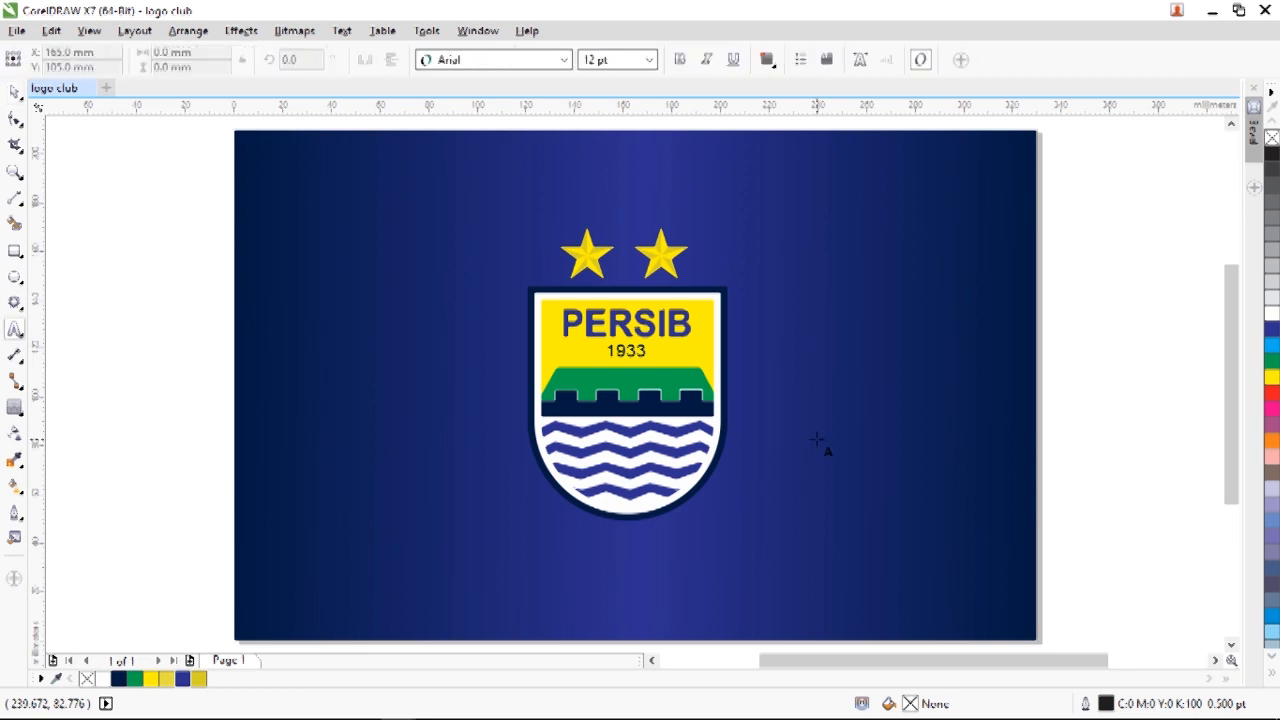
pyautogui.press('F9')
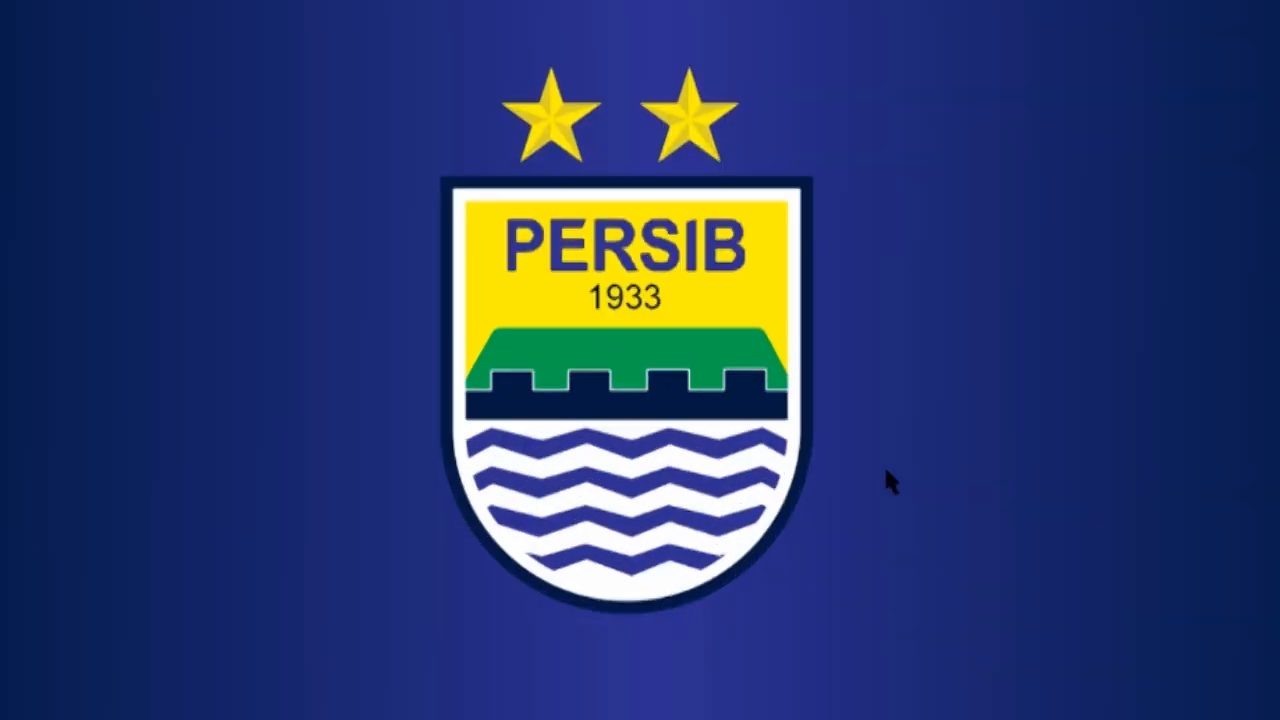